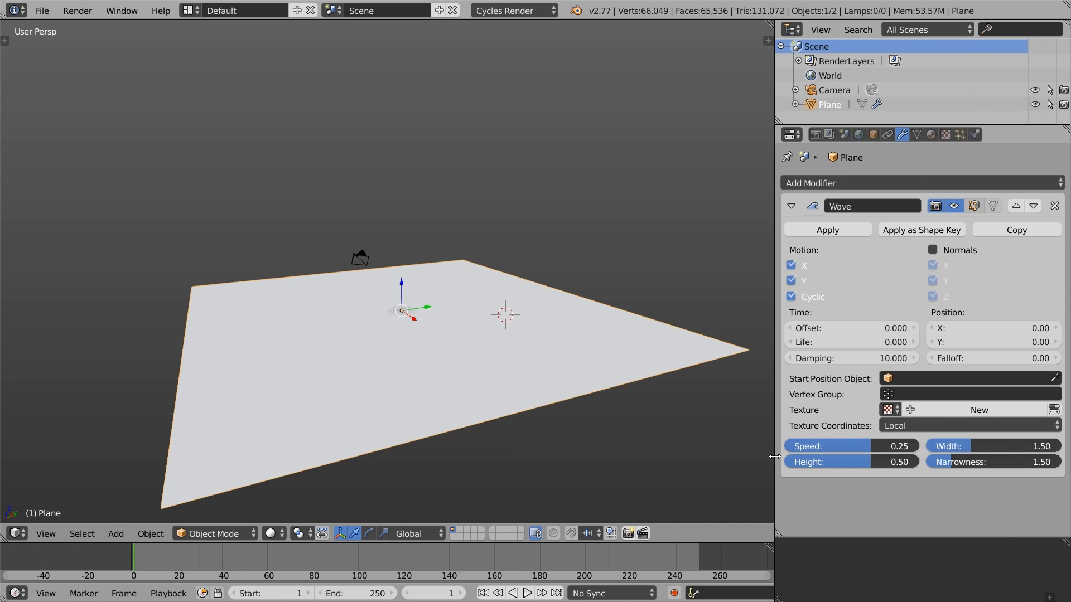
# Step: Play the plane's wave animation and scrub to about frame 41 to view the ripples
pyautogui.click(527, 593)
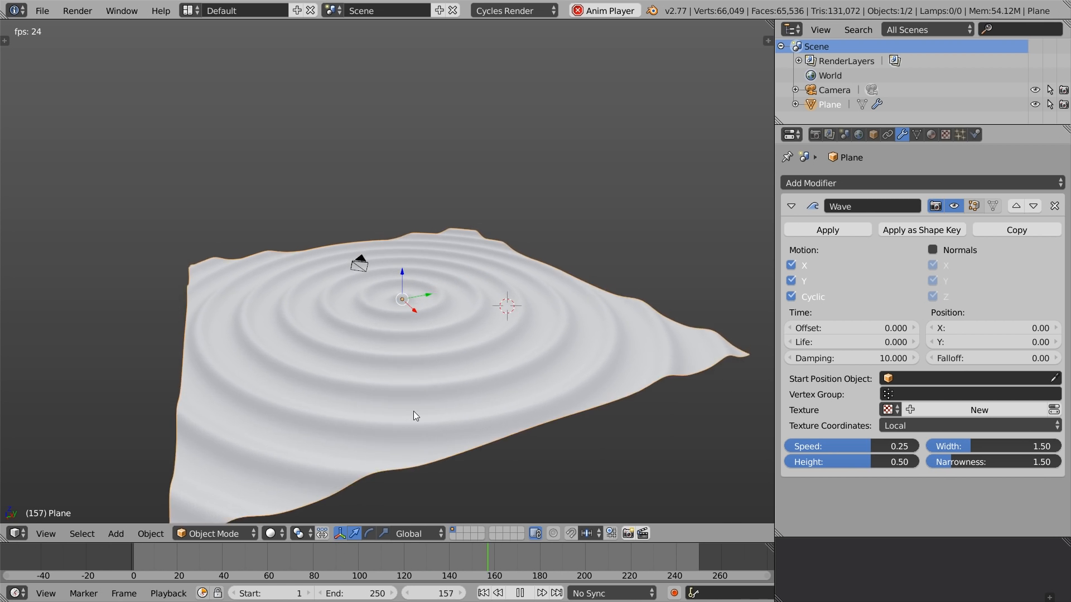
pyautogui.click(517, 594)
pyautogui.moveTo(159, 577); pyautogui.dragTo(226, 578)
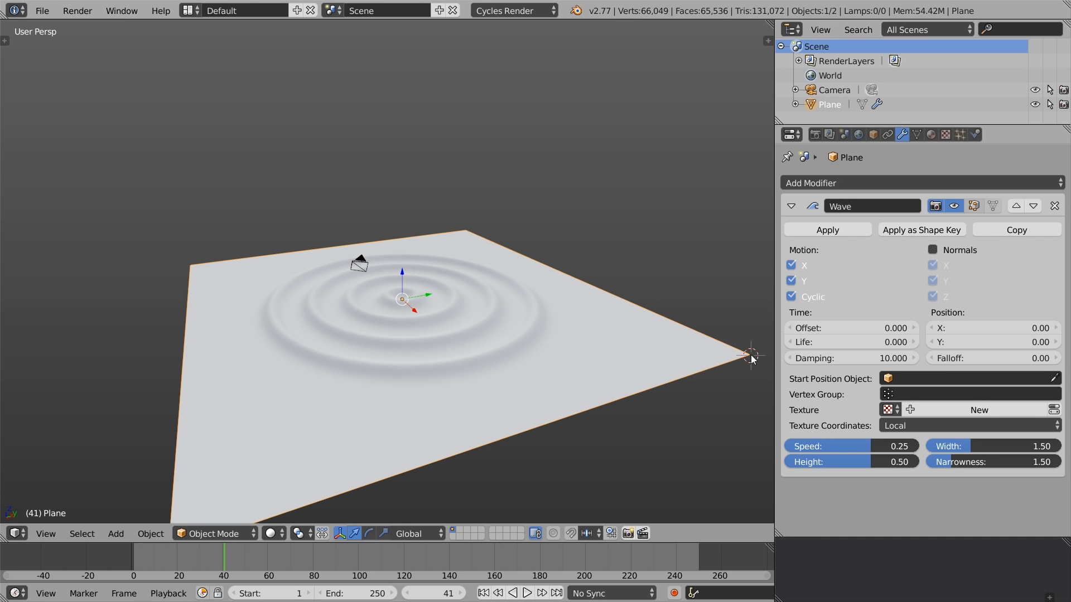
# Step: Change the viewport matcap to the black sphere with a bright rim to show the ripples more clearly
pyautogui.press('n')
pyautogui.scroll(-5, 750, 357)
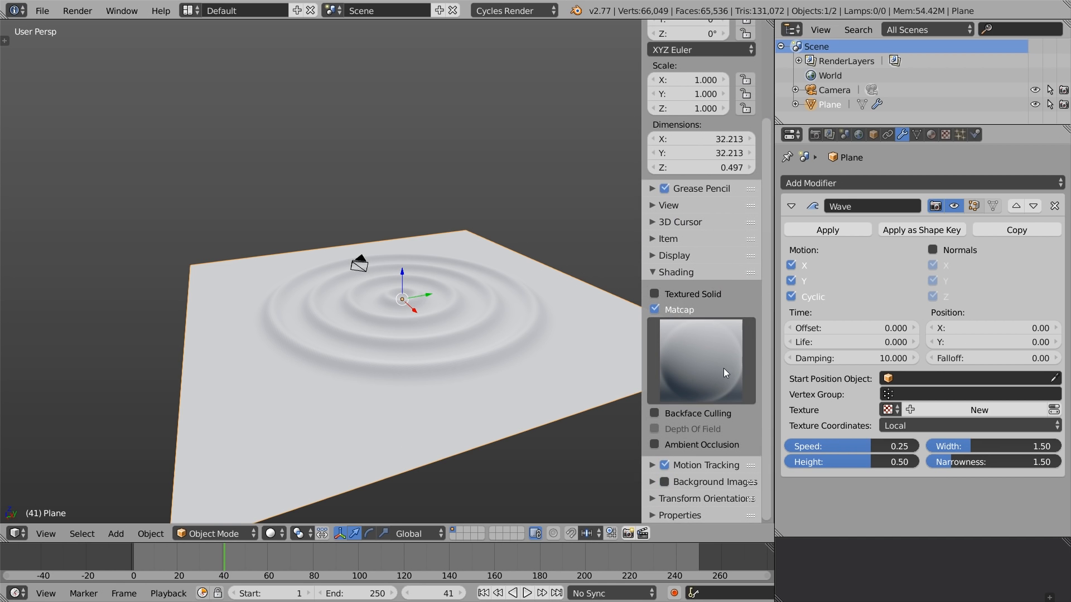
pyautogui.click(724, 373)
pyautogui.click(257, 232)
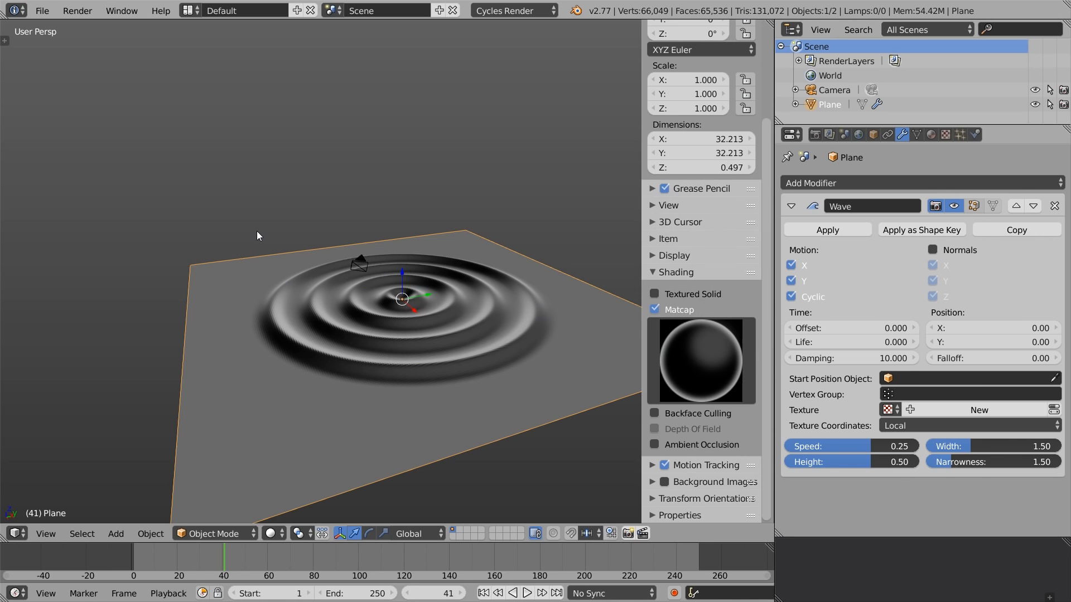
pyautogui.press('n')
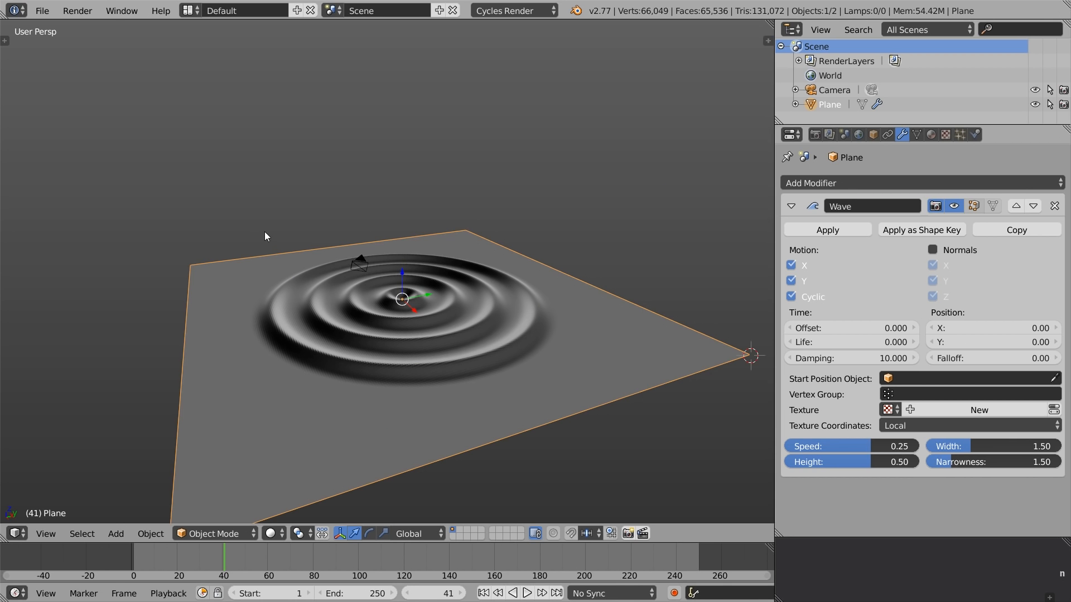
# Step: Apply smooth shading to the plane
pyautogui.press('t')
pyautogui.click(41, 240)
pyautogui.scroll(5, 377, 295)
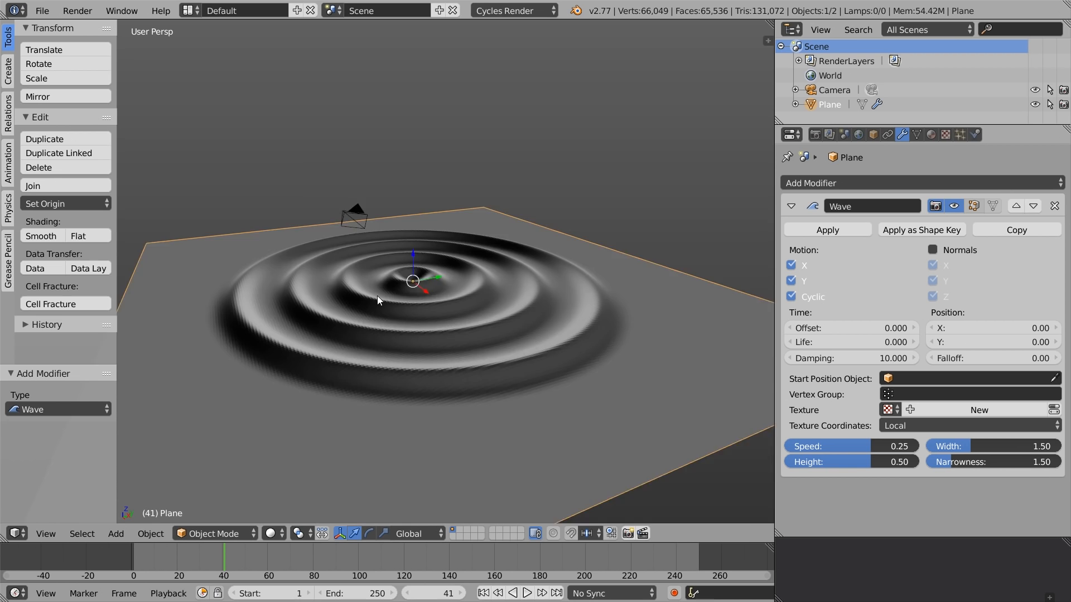
pyautogui.moveTo(377, 296); pyautogui.dragTo(390, 229, button='middle')
pyautogui.click(49, 238)
pyautogui.press('t')
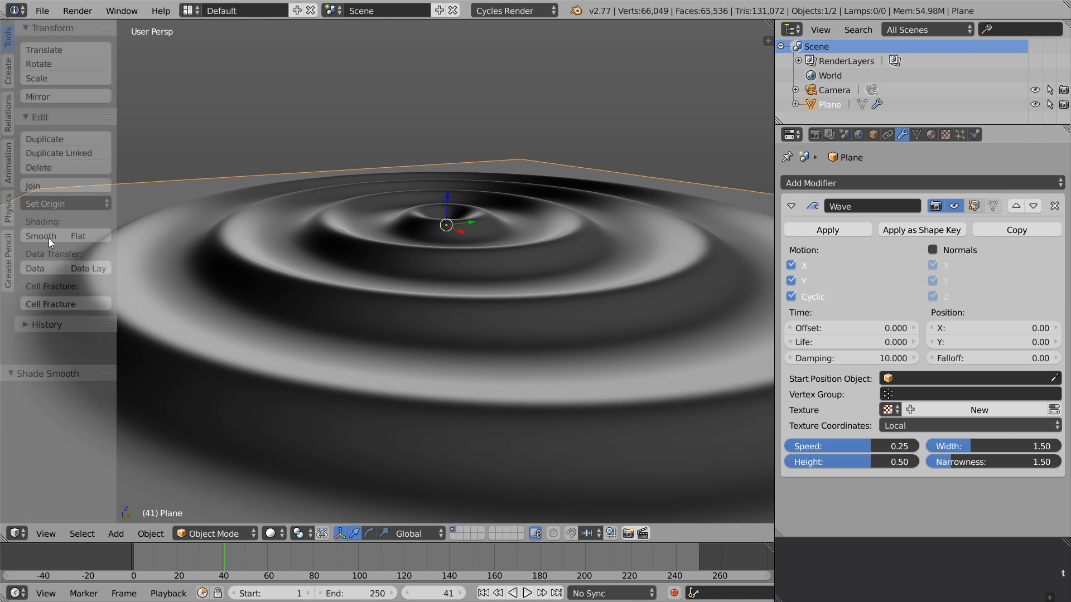
# Step: Play the wave animation on the plane to check the smoothed ripples
pyautogui.scroll(-5, 420, 263)
pyautogui.hotkey('alt', 'a')
pyautogui.moveTo(419, 263); pyautogui.dragTo(397, 308, button='middle')
pyautogui.scroll(-3, 397, 307)
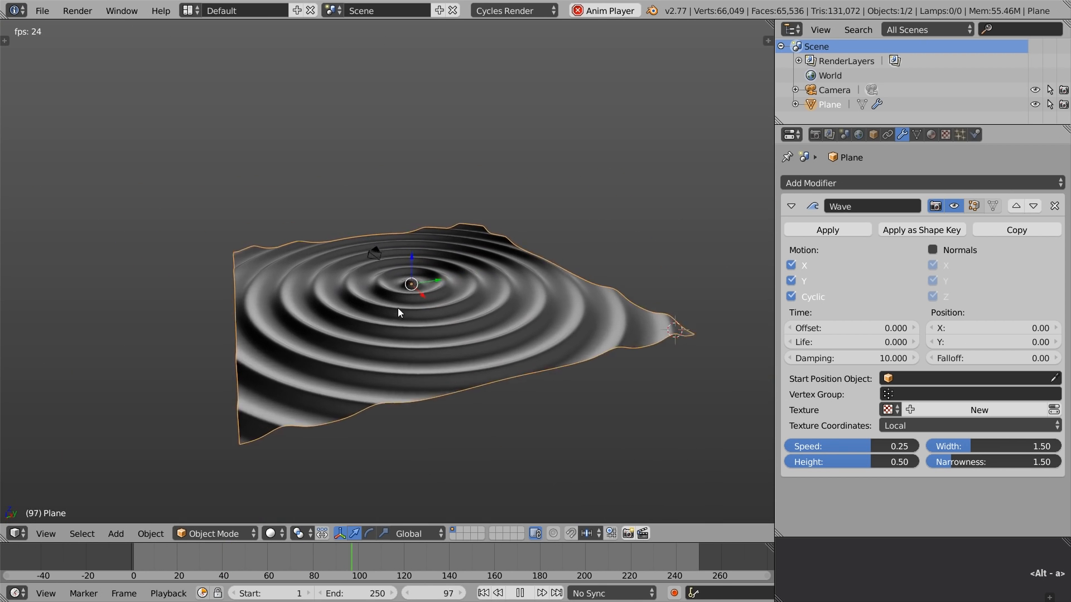
pyautogui.hotkey('alt', 'a')
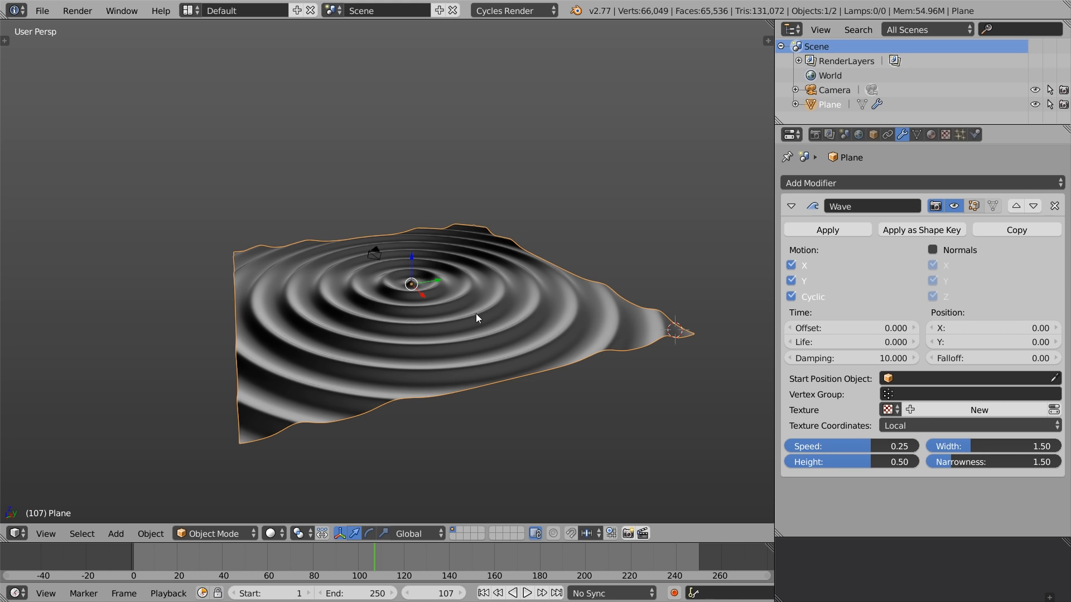
# Step: Set the Wave modifier's Life to 25 and play and scrub the animation to preview it
pyautogui.click(831, 342)
pyautogui.write('2')
pyautogui.press('Return')
pyautogui.moveTo(262, 562); pyautogui.dragTo(143, 567)
pyautogui.hotkey('alt', 'a')
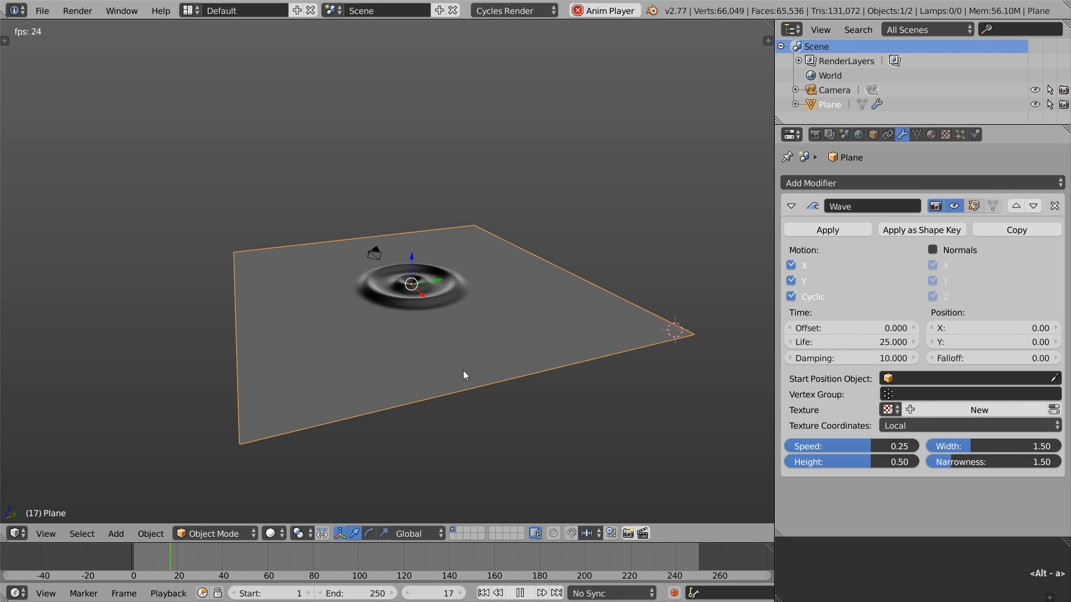
pyautogui.hotkey('alt', 'a')
pyautogui.moveTo(243, 569); pyautogui.dragTo(190, 566)
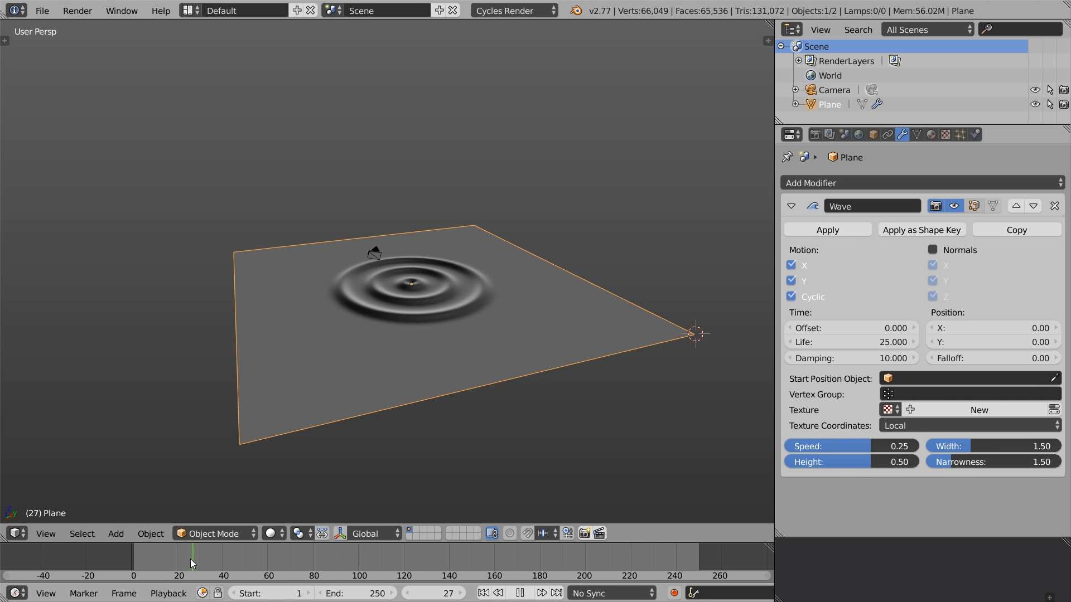
# Step: Set the Wave modifier's Damping to 50 and scrub through the early frames
pyautogui.click(852, 362)
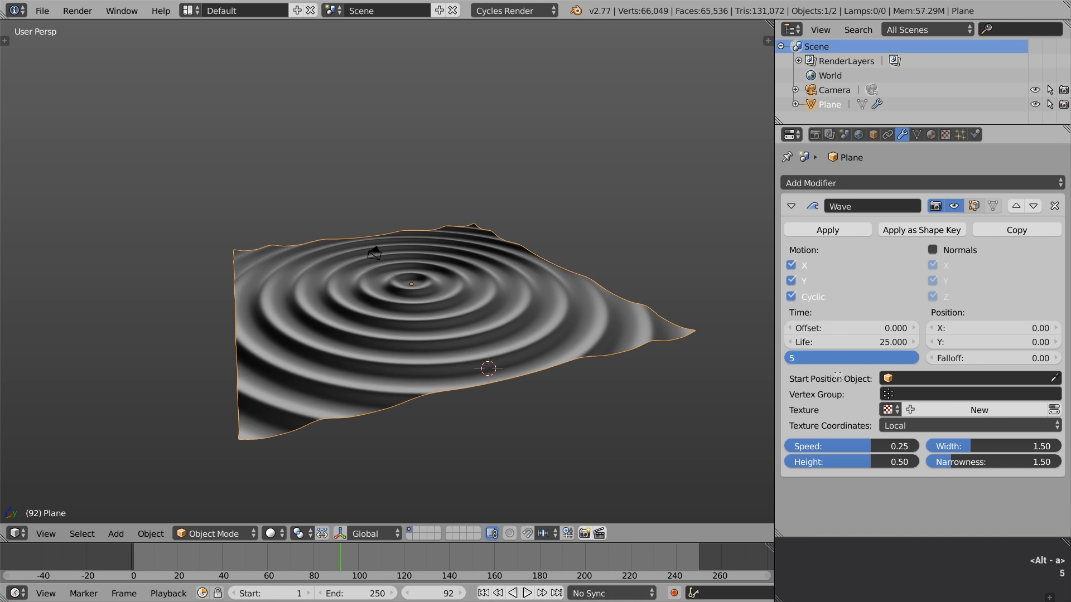
pyautogui.write('50')
pyautogui.press('Return')
pyautogui.moveTo(168, 563)
pyautogui.mouseDown()
pyautogui.moveTo(299, 558)
pyautogui.moveTo(185, 561)
pyautogui.mouseUp()
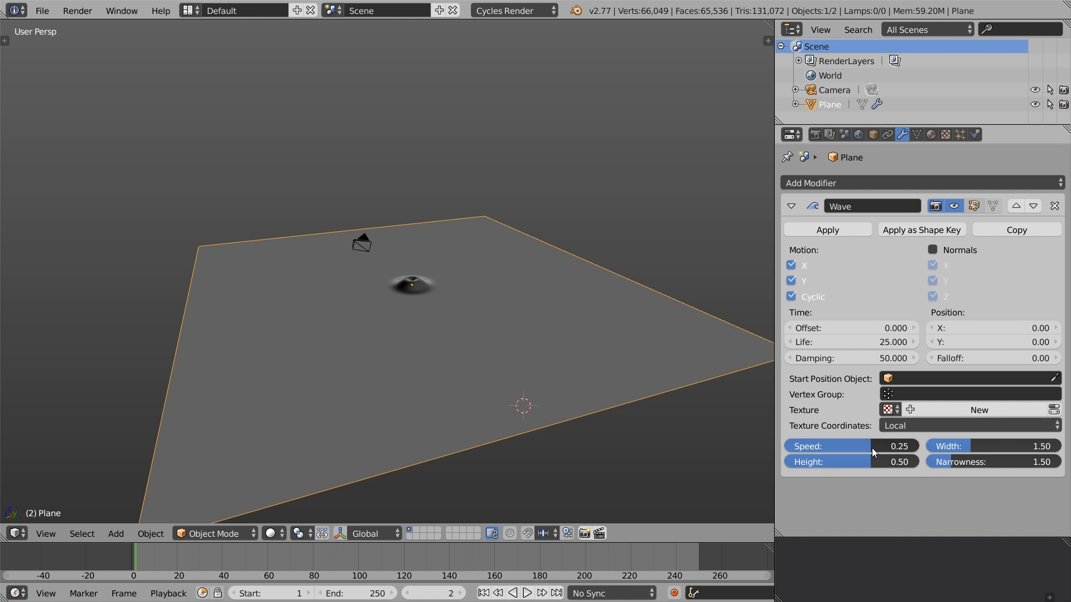
# Step: Try Wave modifier Speed values of 0.71 and 0.04, playing the animation for each
pyautogui.moveTo(874, 453); pyautogui.dragTo(905, 451)
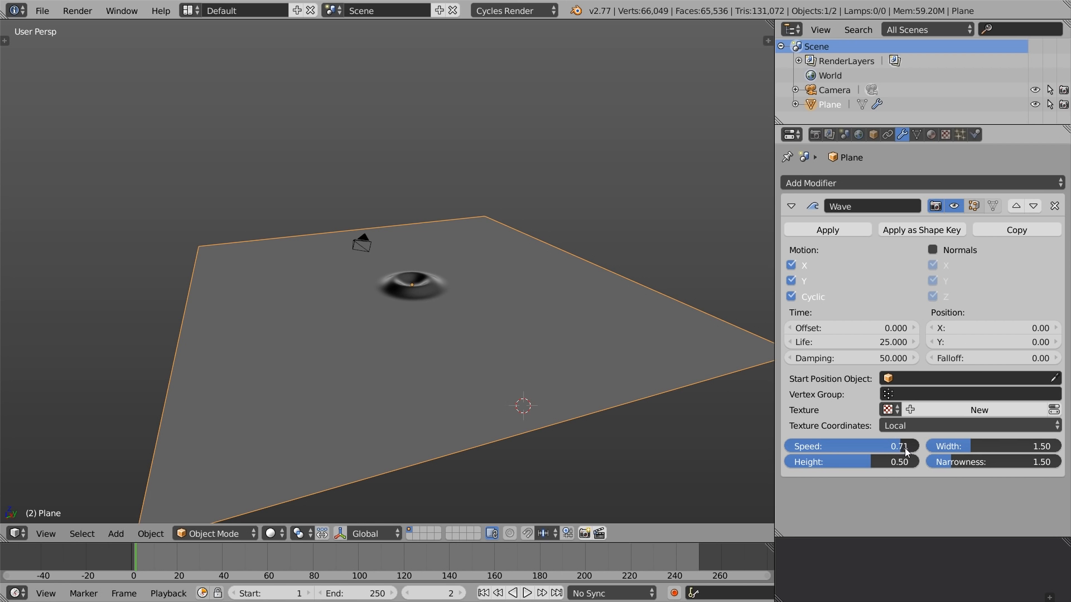
pyautogui.hotkey('alt', 'a')
pyautogui.hotkey('alt', 'a')
pyautogui.moveTo(898, 449); pyautogui.dragTo(855, 451)
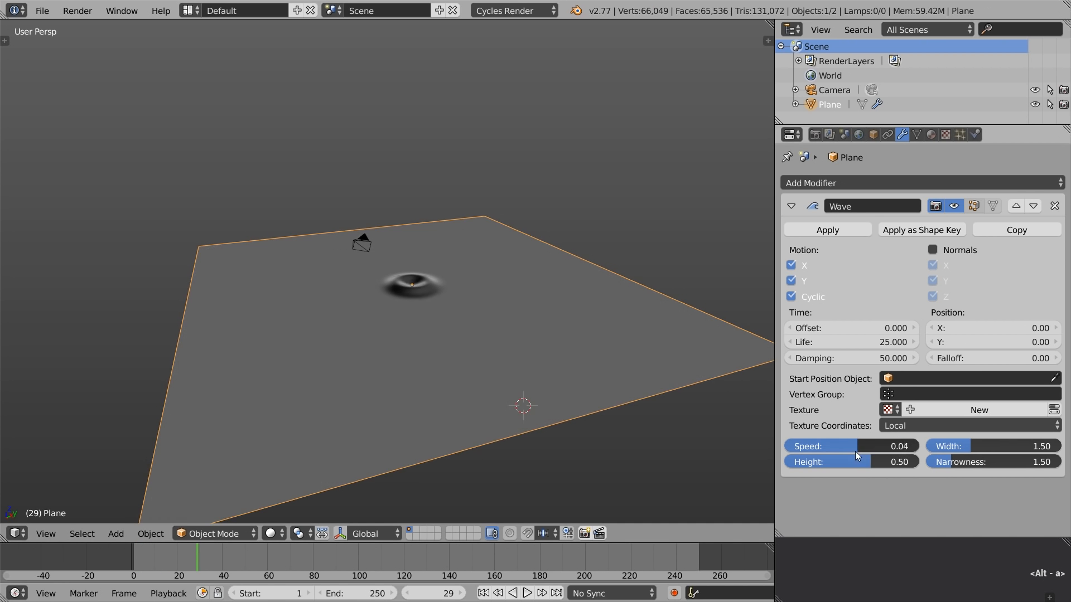
pyautogui.hotkey('alt', 'a')
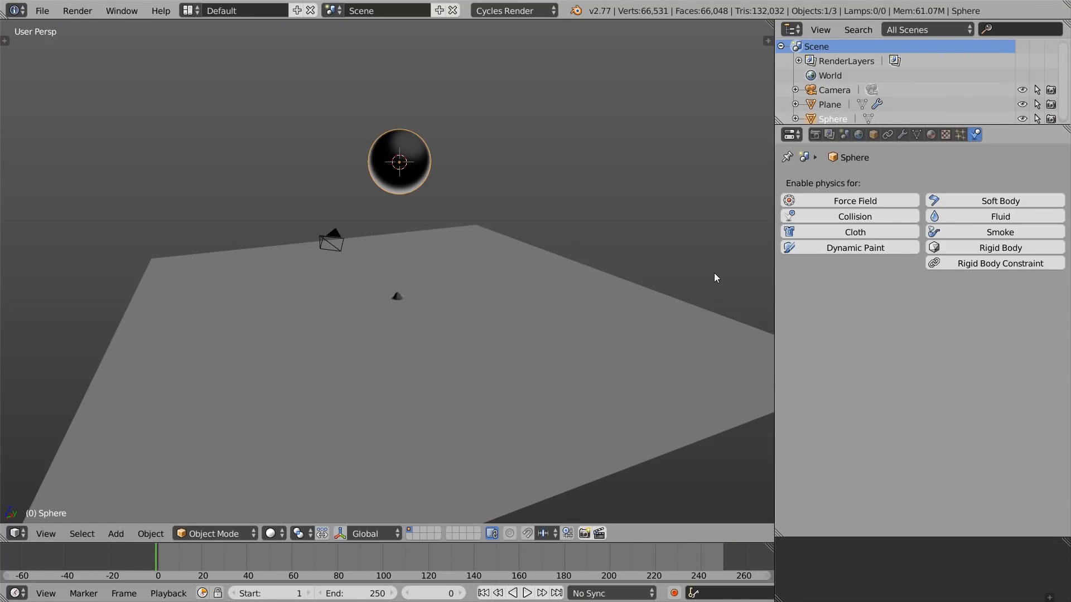
# Step: Enable Dynamic Paint on the sphere and add it as a brush
pyautogui.click(866, 246)
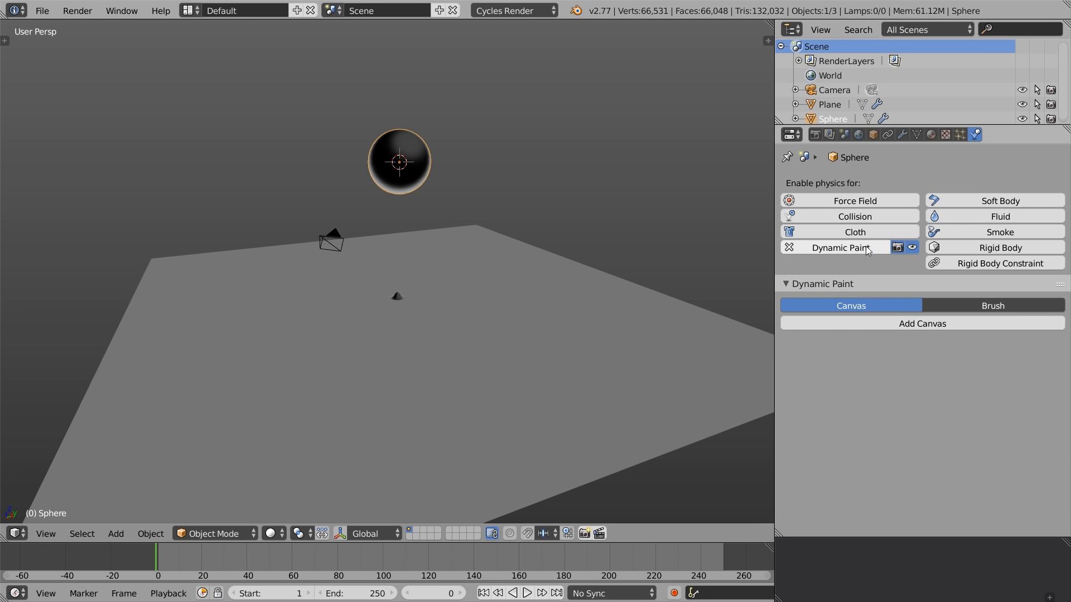
pyautogui.click(997, 306)
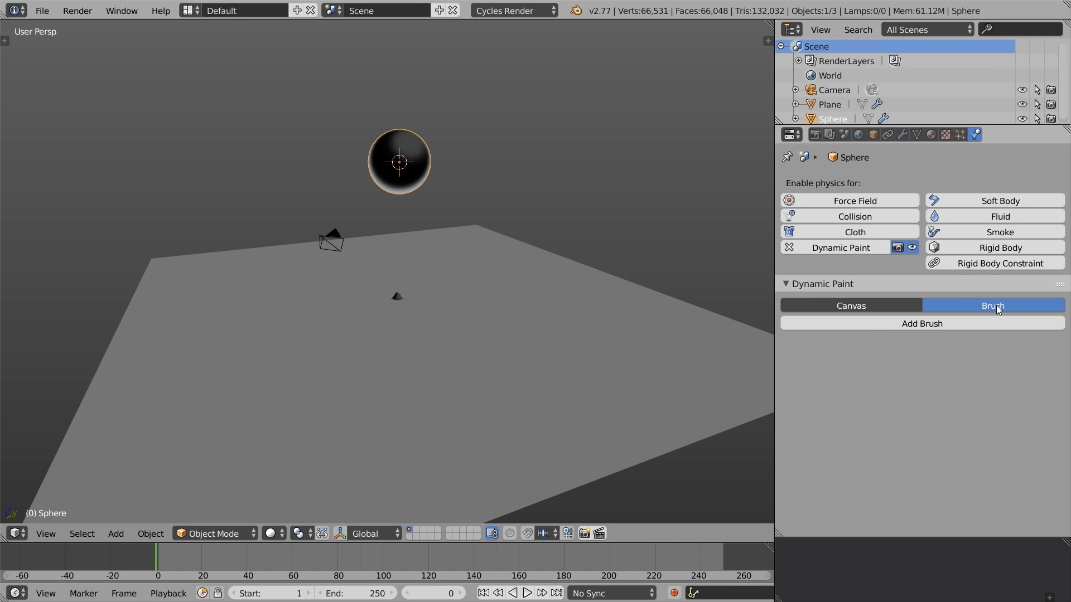
pyautogui.click(986, 317)
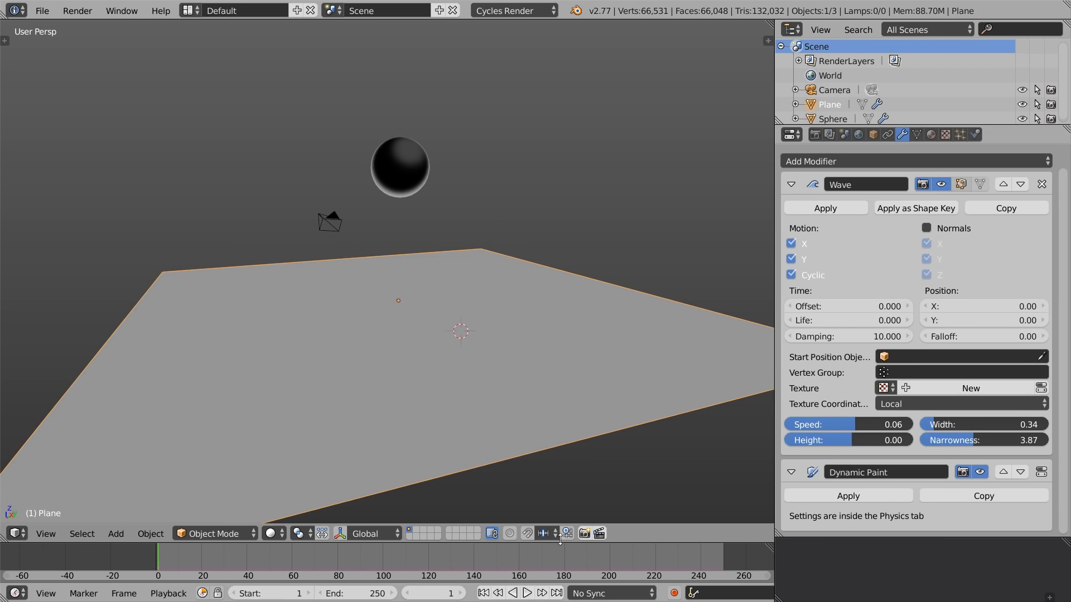
# Step: Set the plane's Wave modifier Speed, Width and Narrowness to 0
pyautogui.click(899, 425)
pyautogui.write('0')
pyautogui.press('Return')
pyautogui.click(969, 425)
pyautogui.write('0')
pyautogui.press('Return')
pyautogui.click(967, 445)
pyautogui.write('0')
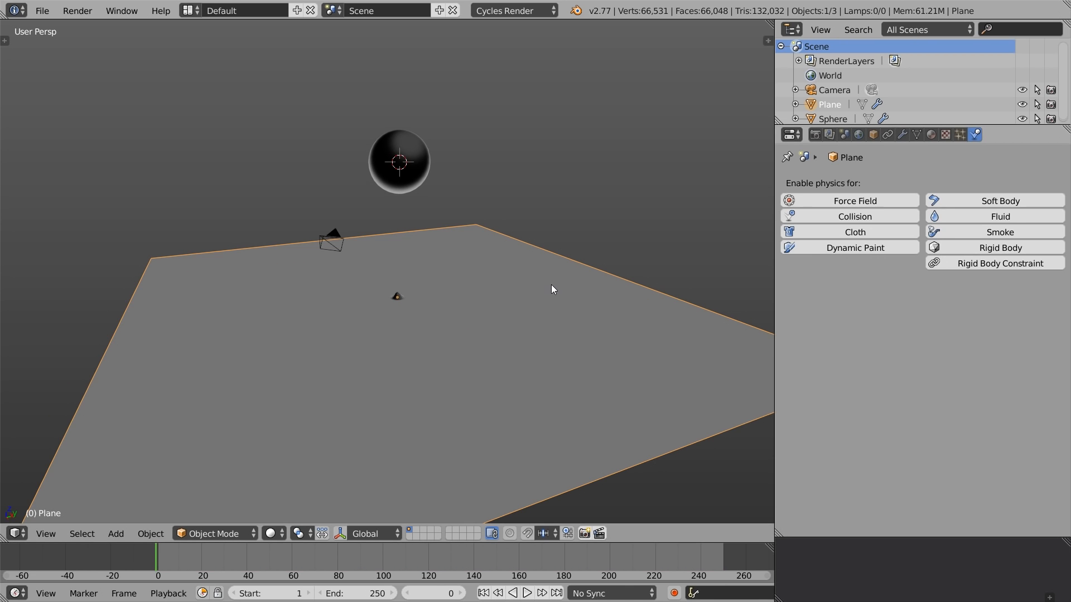
# Step: Add a Dynamic Paint canvas to the plane and set its surface type to Waves
pyautogui.click(803, 251)
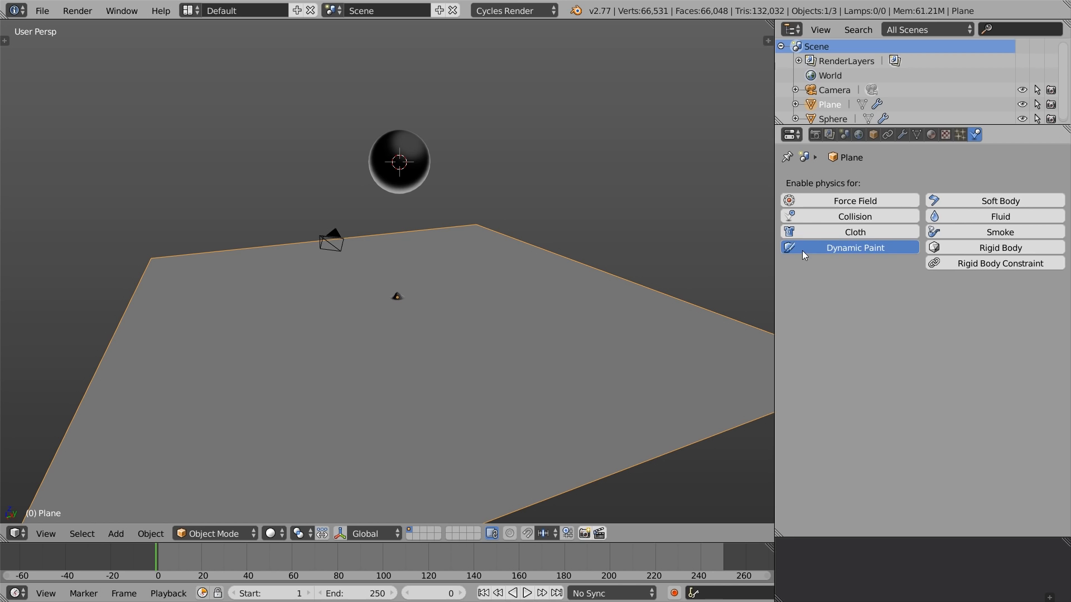
pyautogui.click(958, 319)
pyautogui.scroll(-3, 1062, 386)
pyautogui.scroll(-3, 1061, 386)
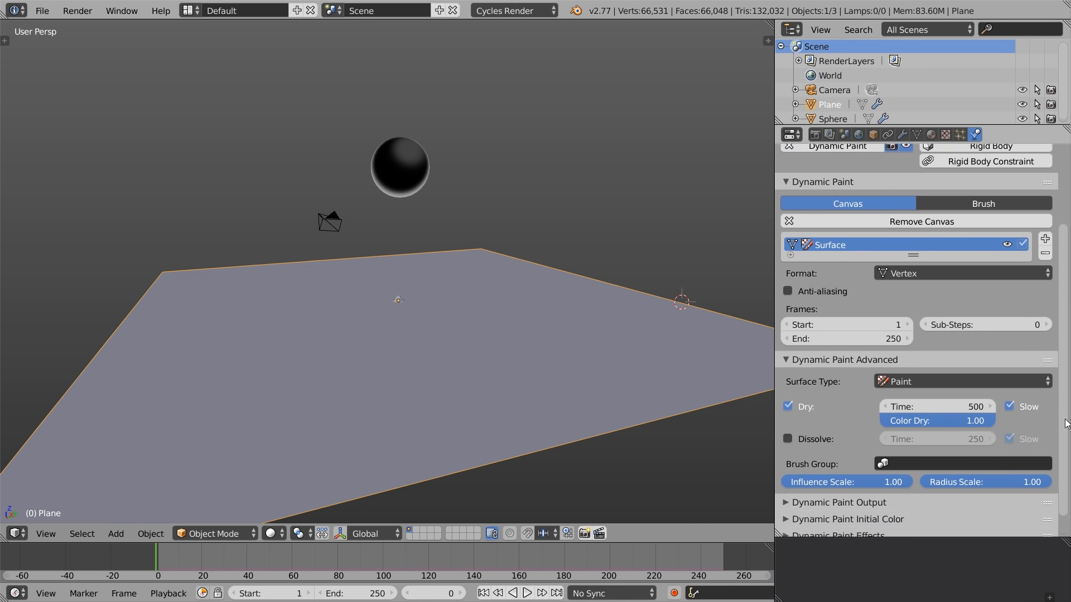
pyautogui.click(920, 356)
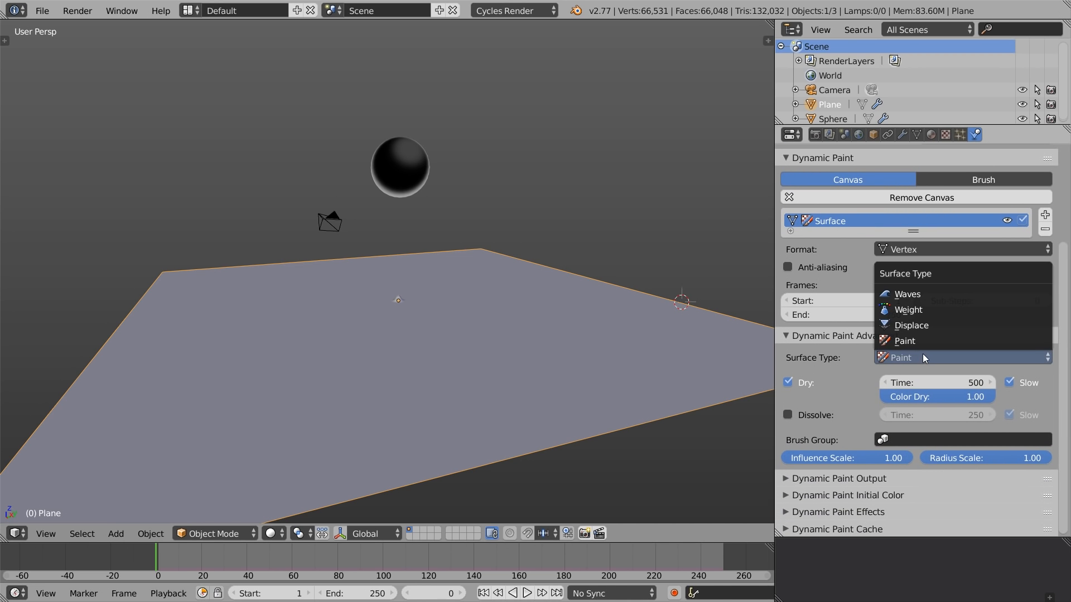
pyautogui.click(926, 294)
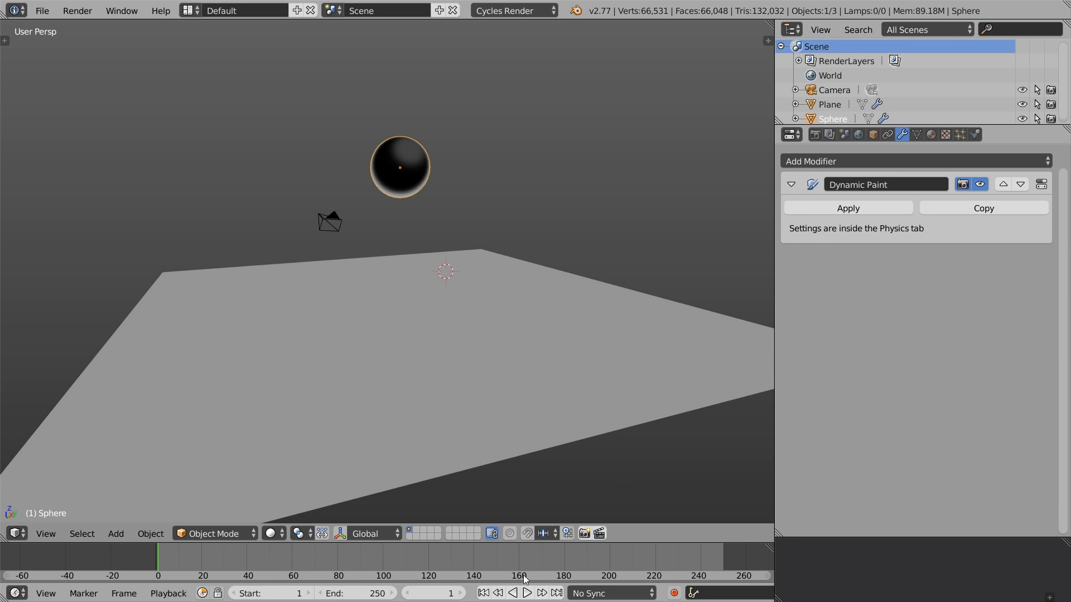
# Step: Play the animation and temporarily move the sphere through the plane to test the waves
pyautogui.click(527, 593)
pyautogui.press('g')
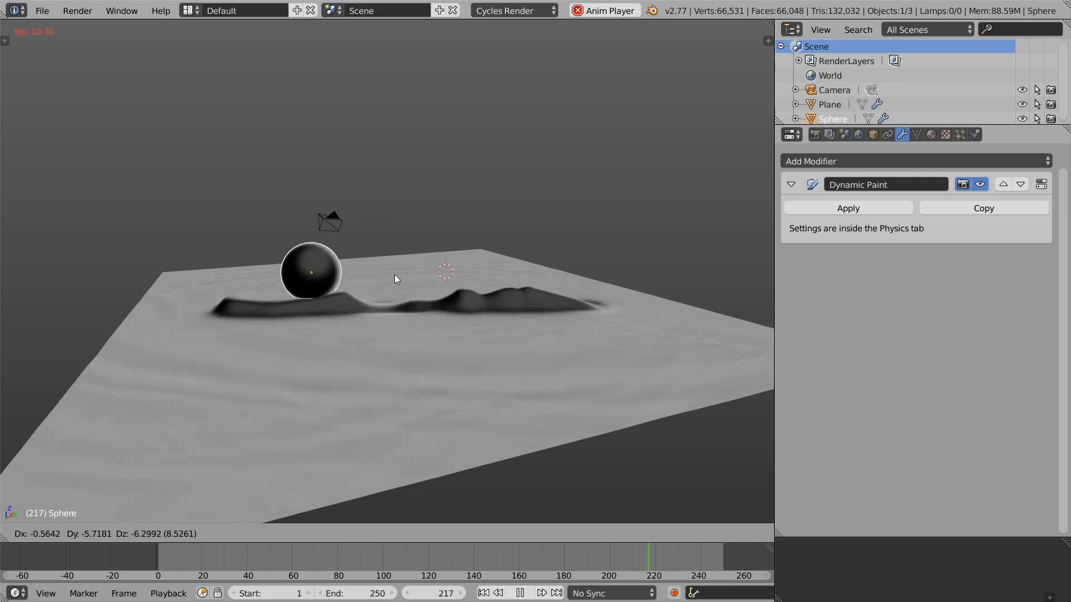
pyautogui.rightClick(385, 289)
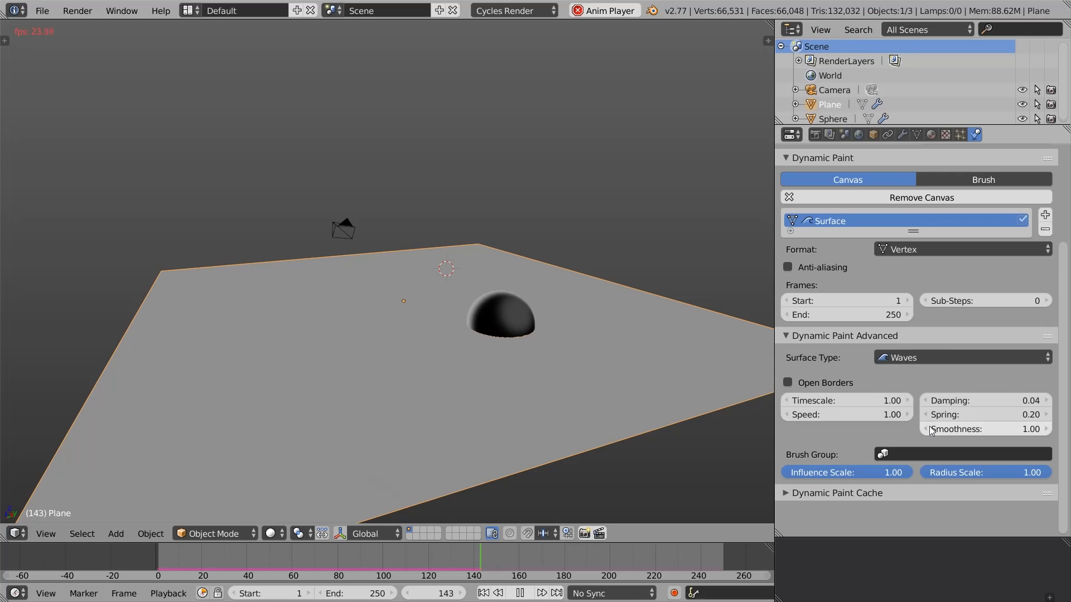
# Step: Set the canvas wave Speed to 0.23 and temporarily move the sphere through the plane to test it
pyautogui.click(882, 417)
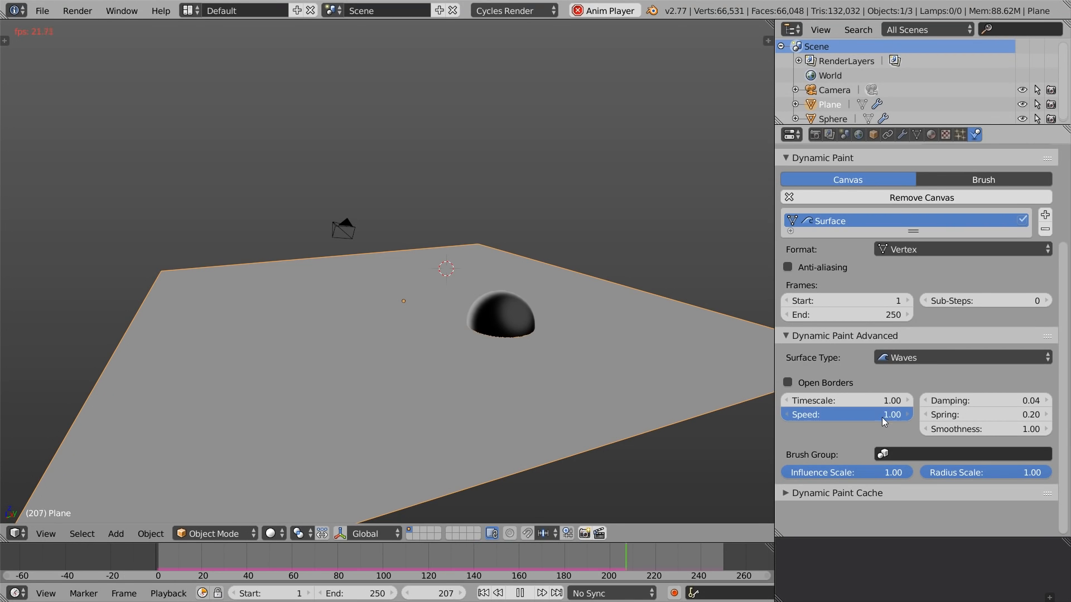
pyautogui.moveTo(860, 419); pyautogui.dragTo(829, 426)
pyautogui.rightClick(507, 315)
pyautogui.press('g')
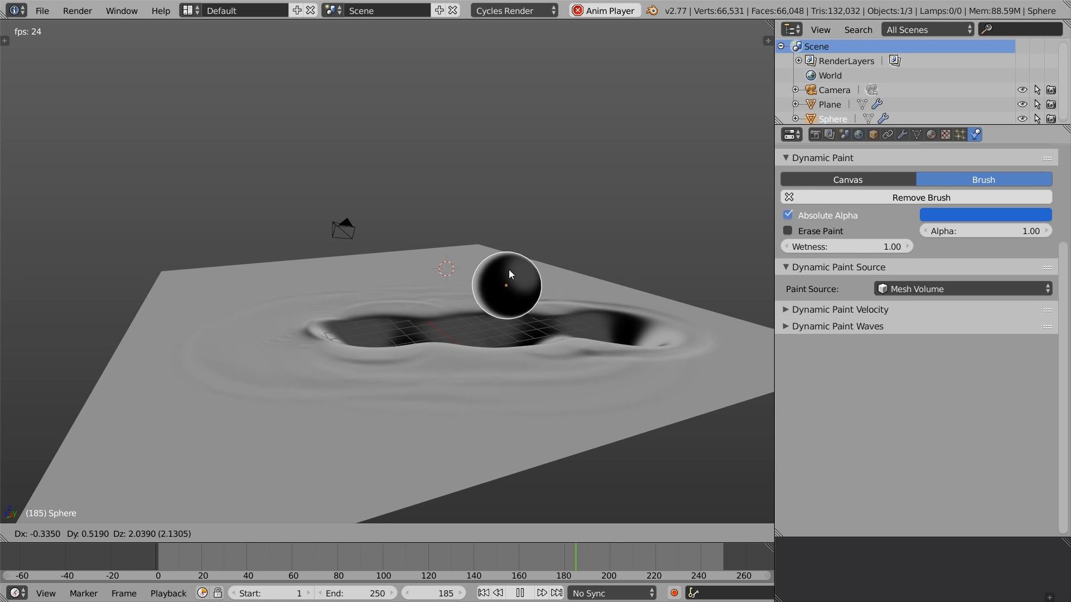
pyautogui.rightClick(509, 270)
# Step: Set the canvas wave Damping to 0.09 and Spring to 0.50, temporarily moving the sphere through the plane to test each
pyautogui.rightClick(620, 325)
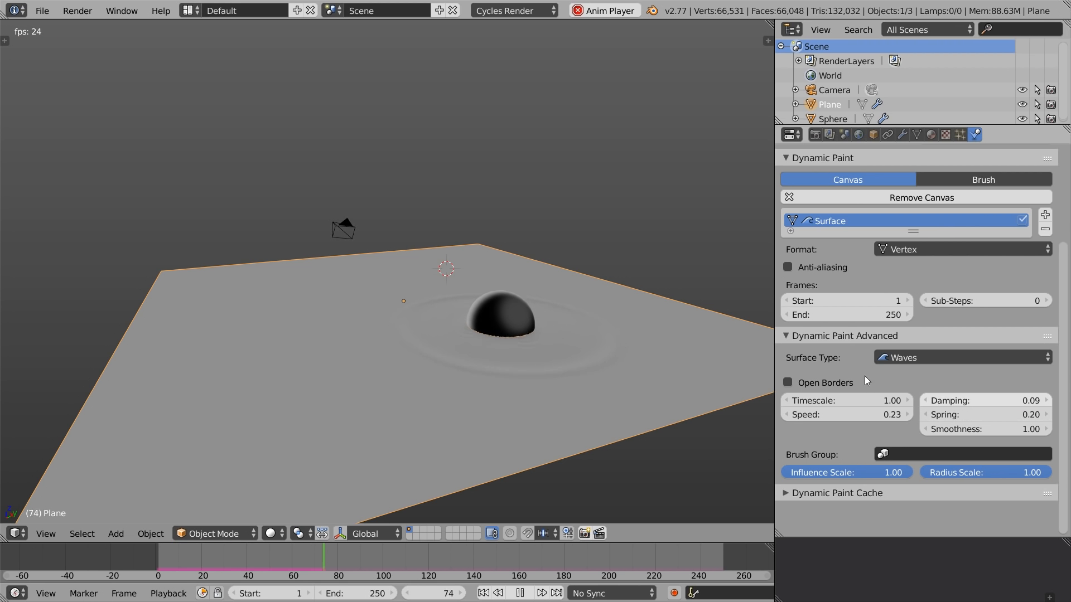
pyautogui.rightClick(500, 313)
pyautogui.press('g')
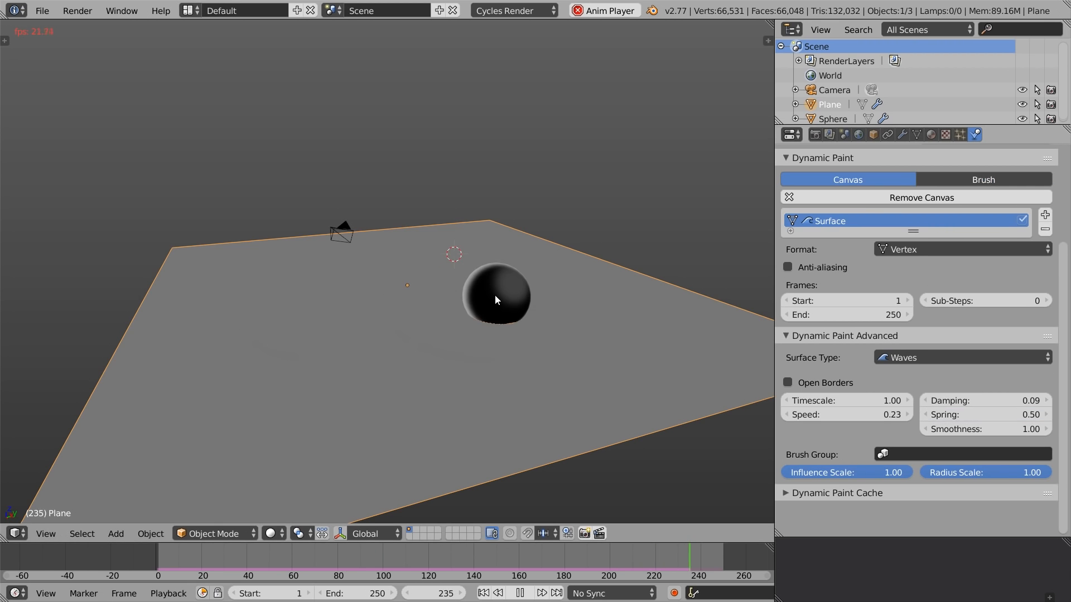
pyautogui.rightClick(494, 295)
pyautogui.press('g')
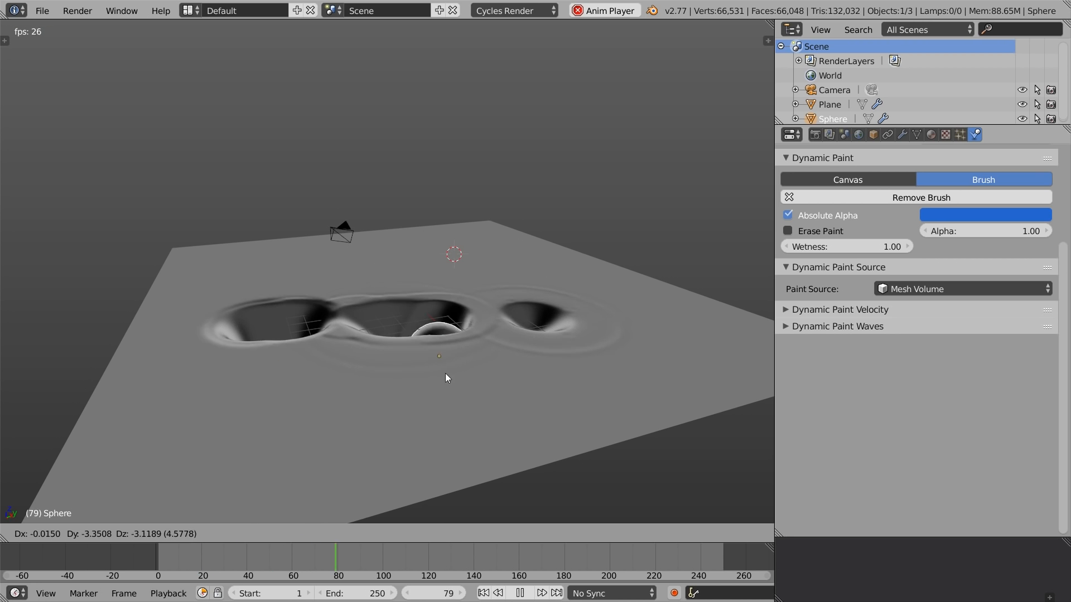
pyautogui.rightClick(620, 330)
# Step: Set the plane's canvas wave Speed to 1 and lower its Spring value
pyautogui.rightClick(620, 330)
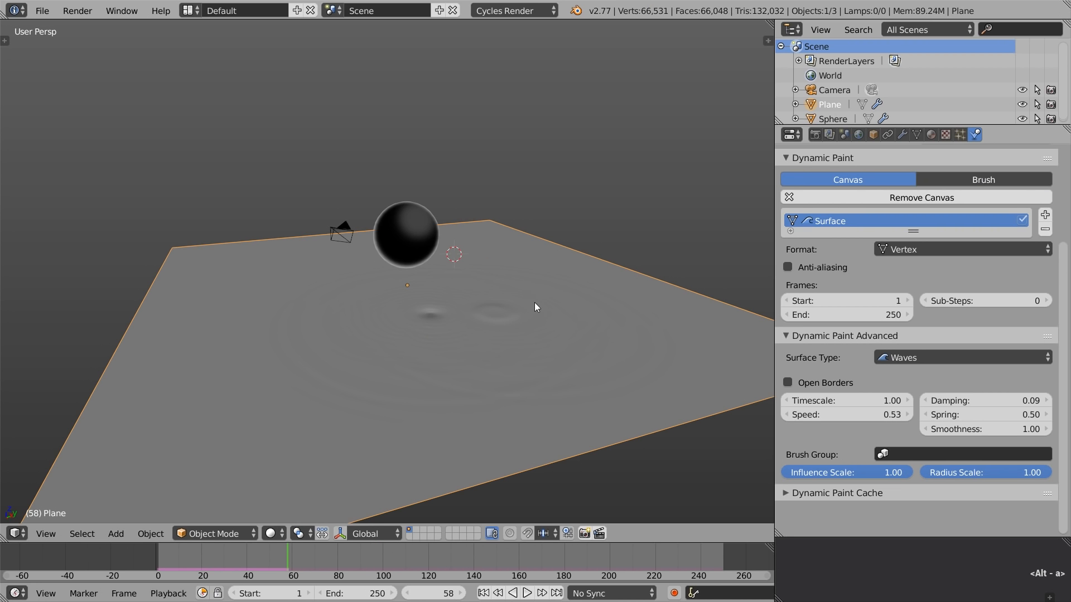
pyautogui.click(839, 414)
pyautogui.write('1')
pyautogui.moveTo(1007, 416); pyautogui.dragTo(957, 405)
# Step: Raise the sphere along the Z axis well above the plane and return the timeline to the first frame
pyautogui.rightClick(396, 248)
pyautogui.press('g')
pyautogui.press('z')
pyautogui.click(451, 113)
pyautogui.moveTo(450, 213); pyautogui.dragTo(442, 258, button='middle')
pyautogui.scroll(-2, 435, 268)
pyautogui.click(172, 557)
pyautogui.hotkey('alt', 'a')
pyautogui.click(159, 560)
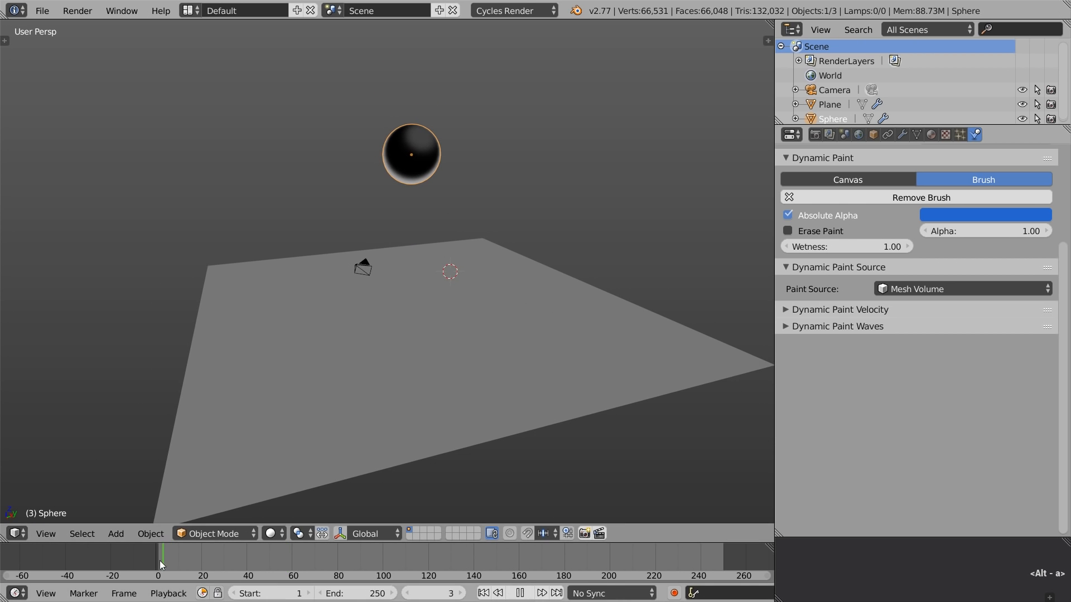
# Step: Add a particle system to the sphere and name both the system and its settings "rain"
pyautogui.click(959, 135)
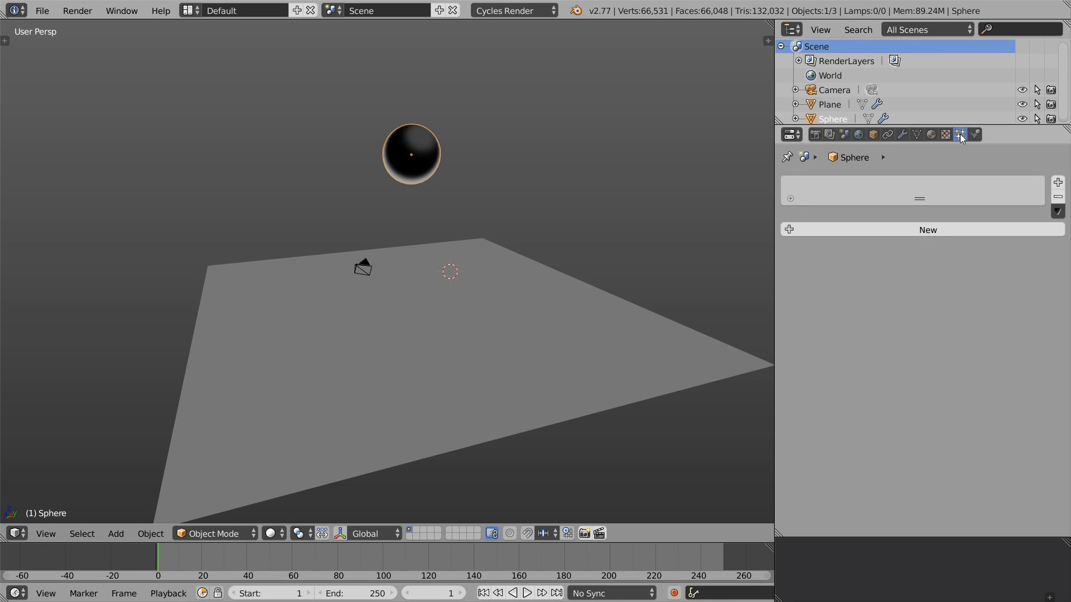
pyautogui.click(945, 231)
pyautogui.doubleClick(833, 187)
pyautogui.write('rain')
pyautogui.press('Return')
pyautogui.click(941, 231)
pyautogui.write('rain')
pyautogui.press('Return')
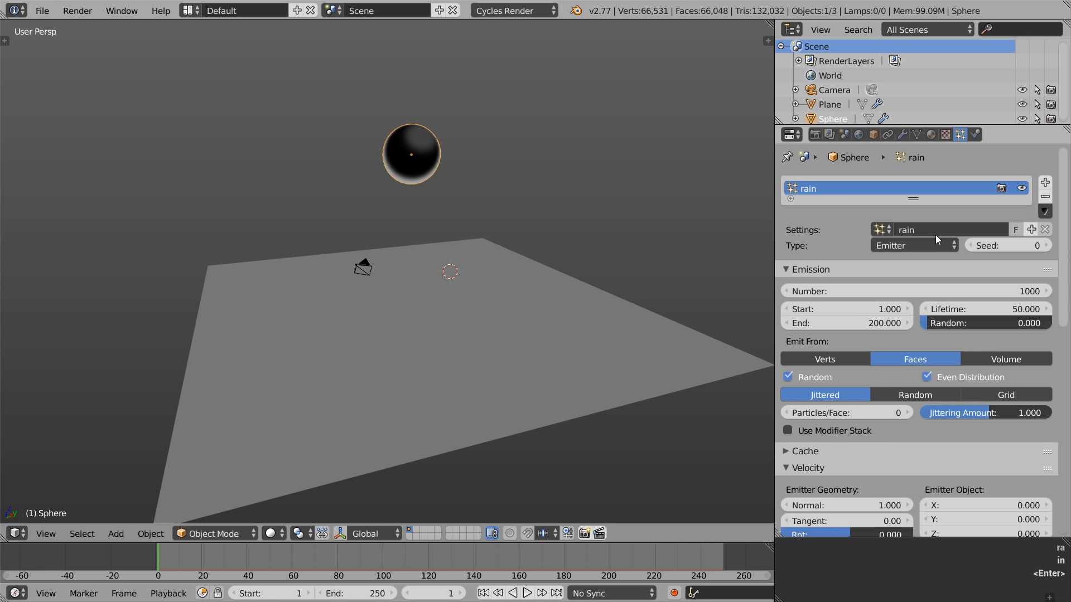
# Step: Set the rain particle system's emission Number to 100 and play the animation before and after the change
pyautogui.hotkey('alt', 'a')
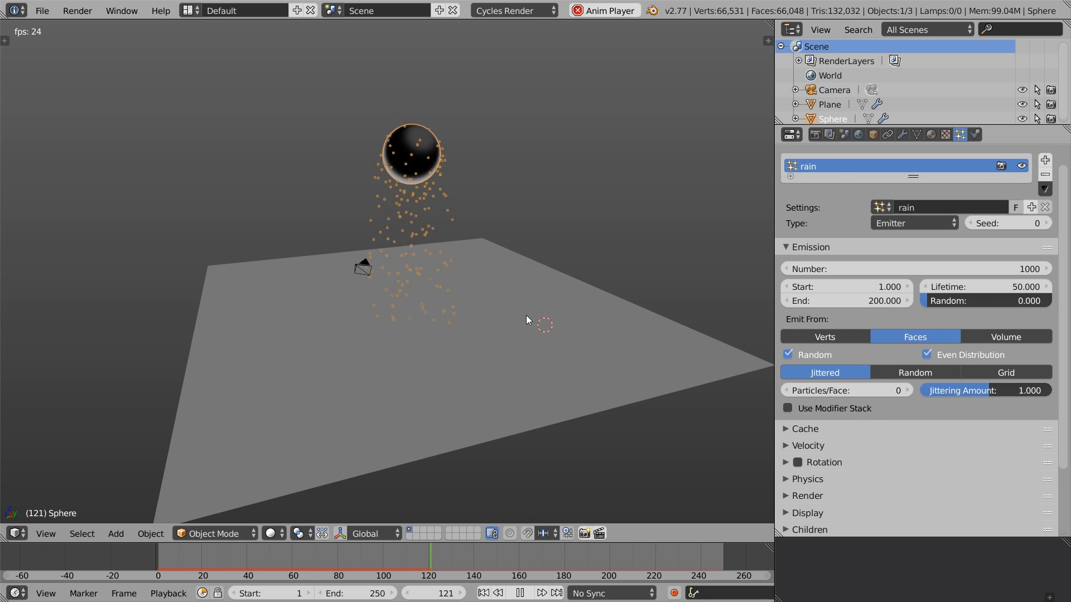
pyautogui.hotkey('alt', 'a')
pyautogui.click(940, 267)
pyautogui.write('100')
pyautogui.press('Return')
pyautogui.click(165, 564)
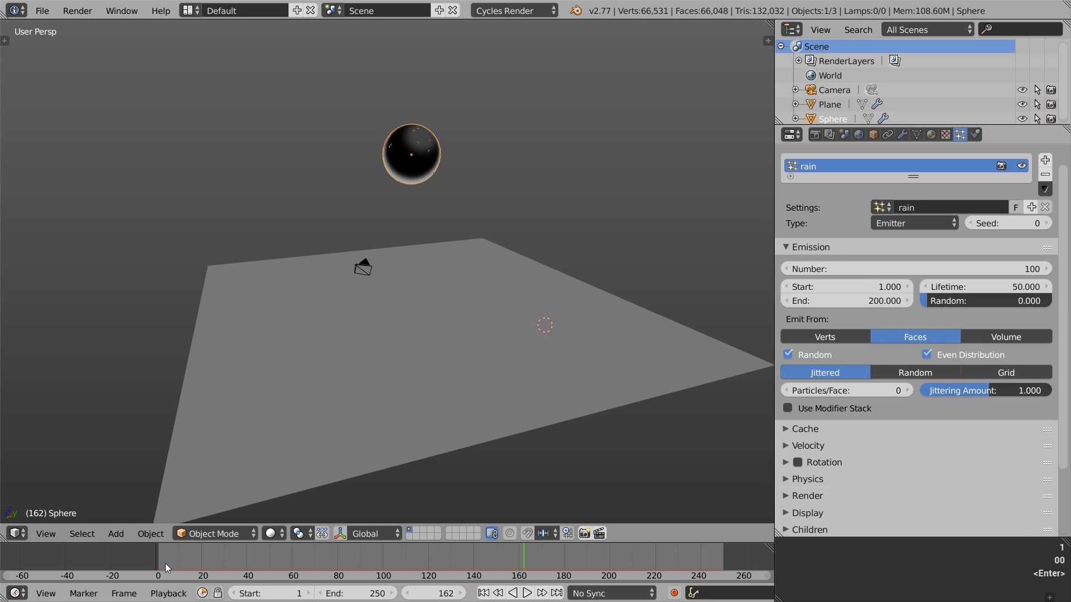
pyautogui.hotkey('alt', 'a')
pyautogui.click(415, 328)
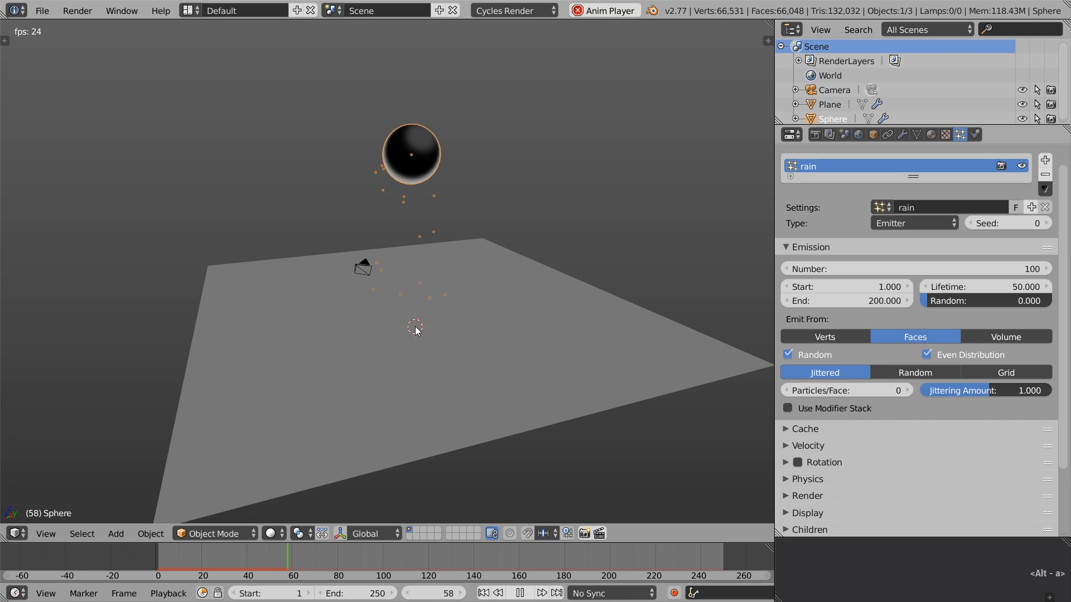
# Step: Set the rain particles' Lifetime to 100 and play the animation to check how far they fall
pyautogui.hotkey('alt', 'a')
pyautogui.click(947, 287)
pyautogui.write('100')
pyautogui.press('Return')
pyautogui.click(469, 322)
pyautogui.hotkey('alt', 'a')
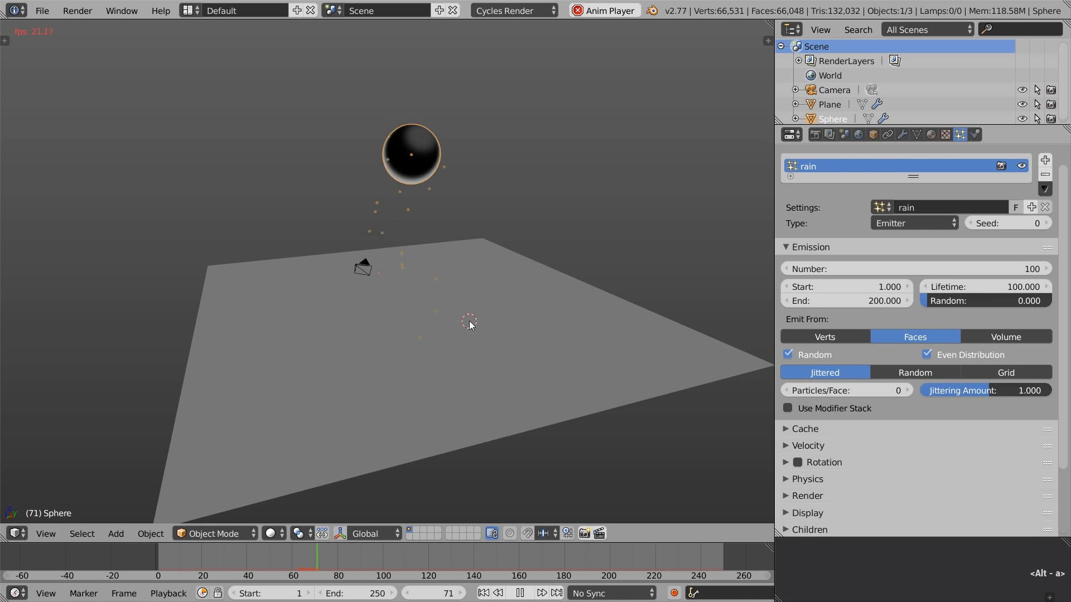
pyautogui.hotkey('alt', 'a')
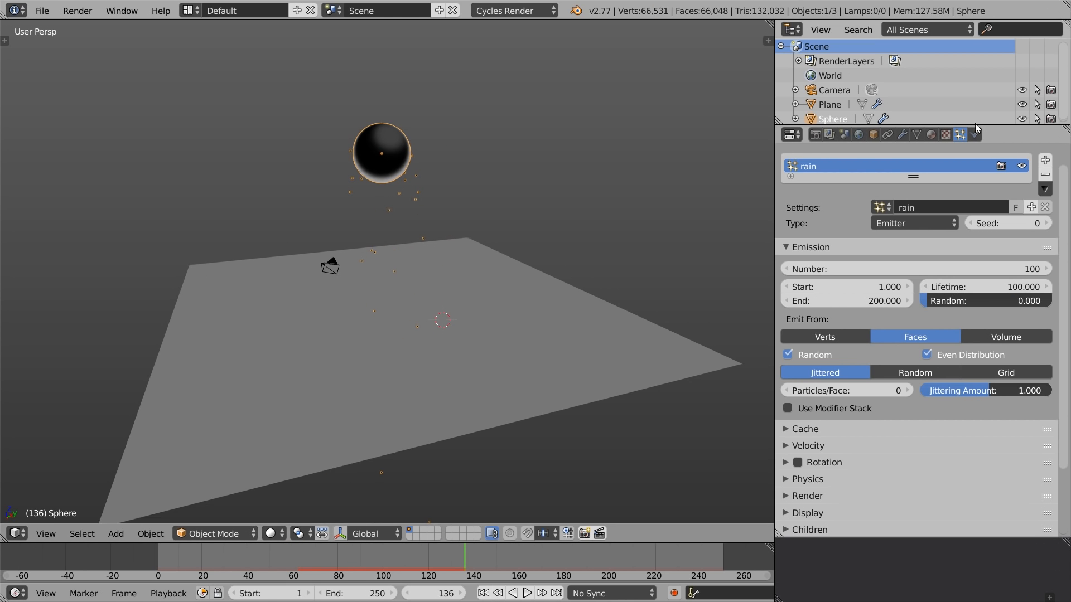
# Step: Set the sphere brush's paint source to the rain particle system and play the animation from the start to check the ripples
pyautogui.click(975, 133)
pyautogui.click(962, 287)
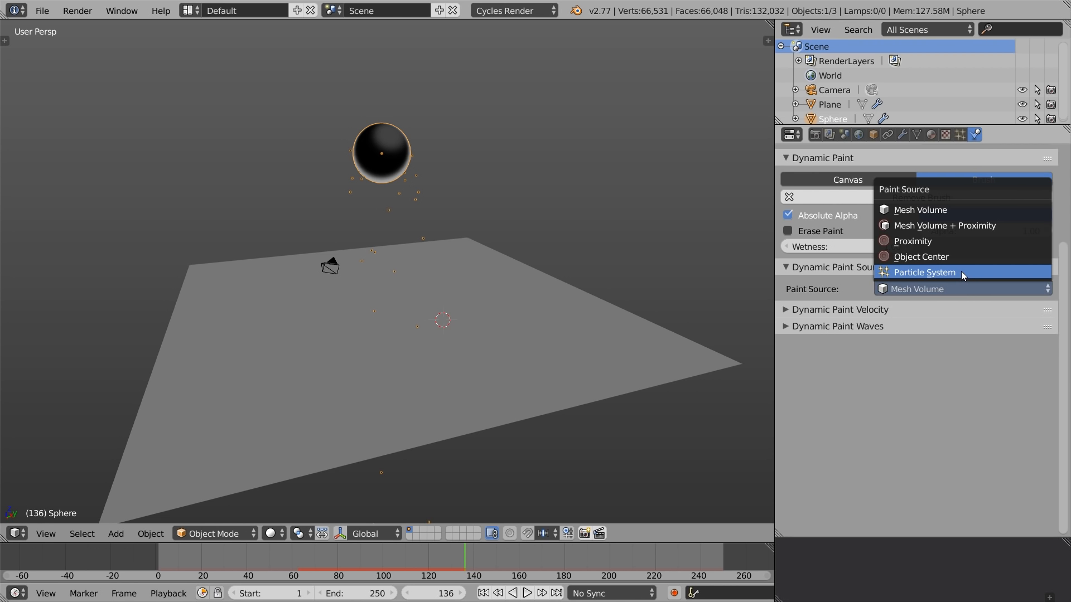
pyautogui.click(962, 271)
pyautogui.click(837, 304)
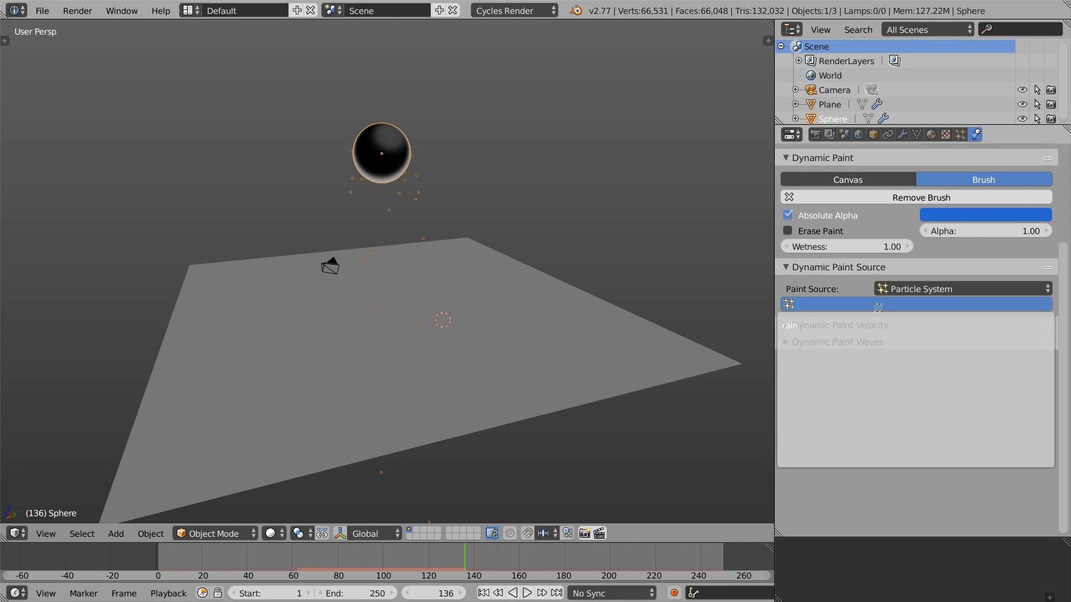
pyautogui.click(834, 326)
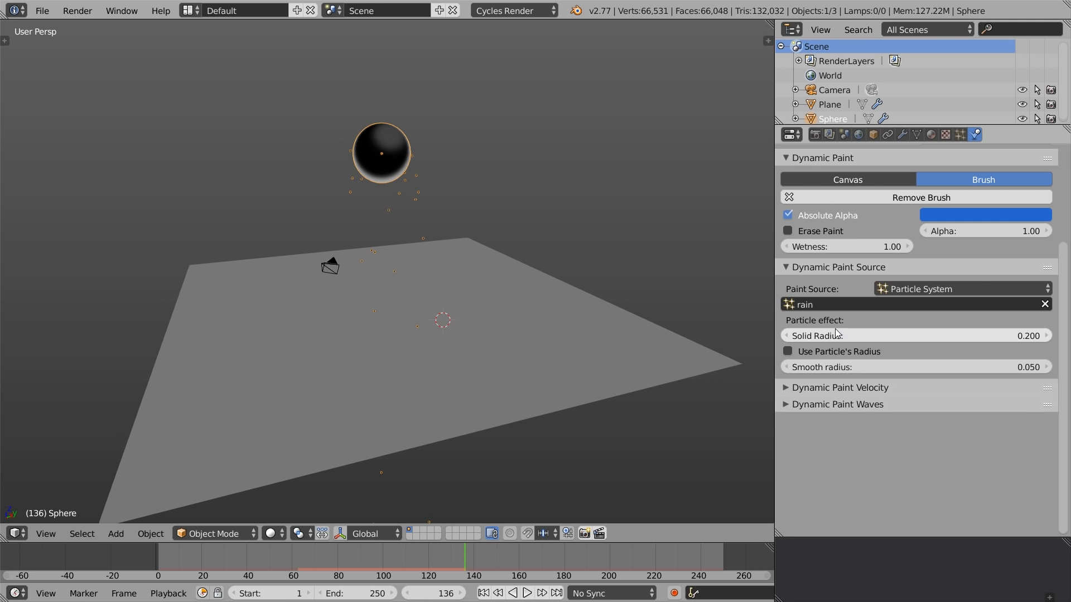
pyautogui.hotkey('shift', 'Left')
pyautogui.hotkey('alt', 'a')
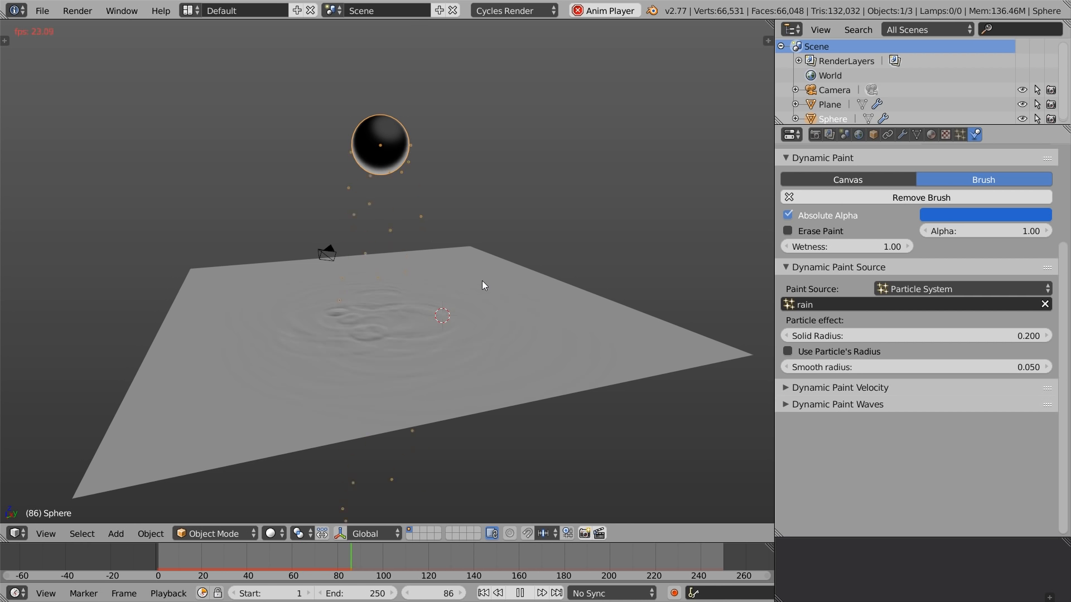
pyautogui.scroll(2, 393, 306)
pyautogui.scroll(-1, 392, 306)
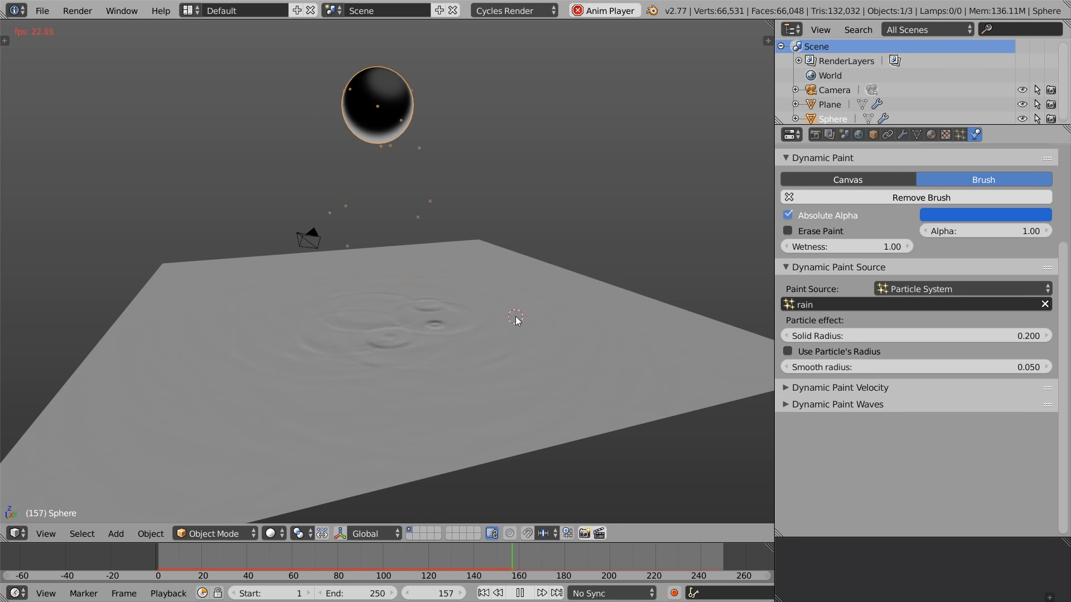
pyautogui.moveTo(515, 316); pyautogui.dragTo(514, 327, button='middle')
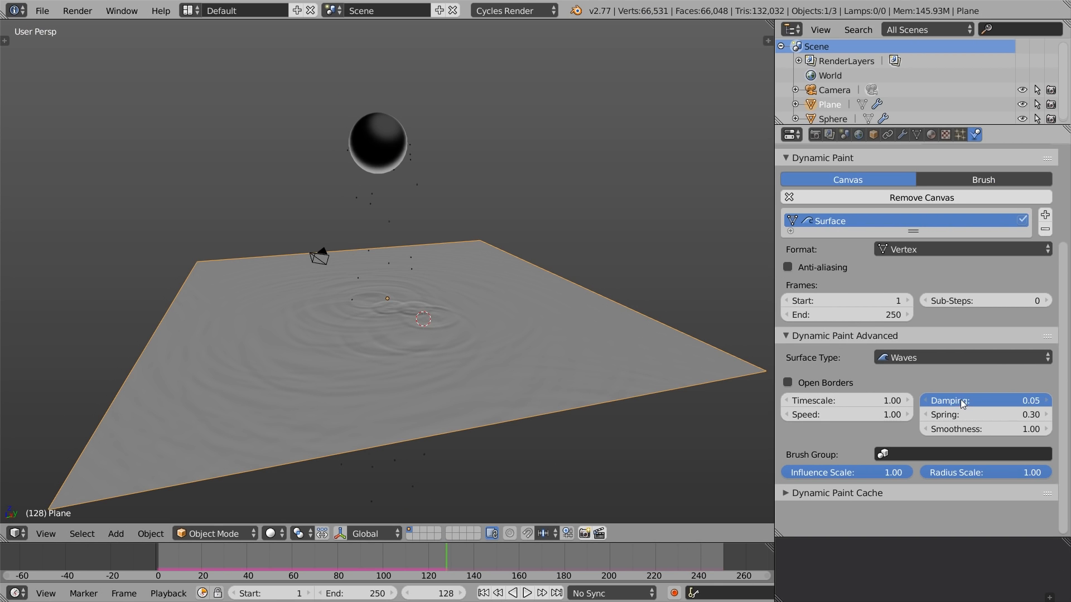
# Step: Set the plane's canvas wave Damping to 0.25 and Speed to 0.50 while the animation plays
pyautogui.moveTo(966, 401); pyautogui.dragTo(992, 403)
pyautogui.hotkey('alt', 'a')
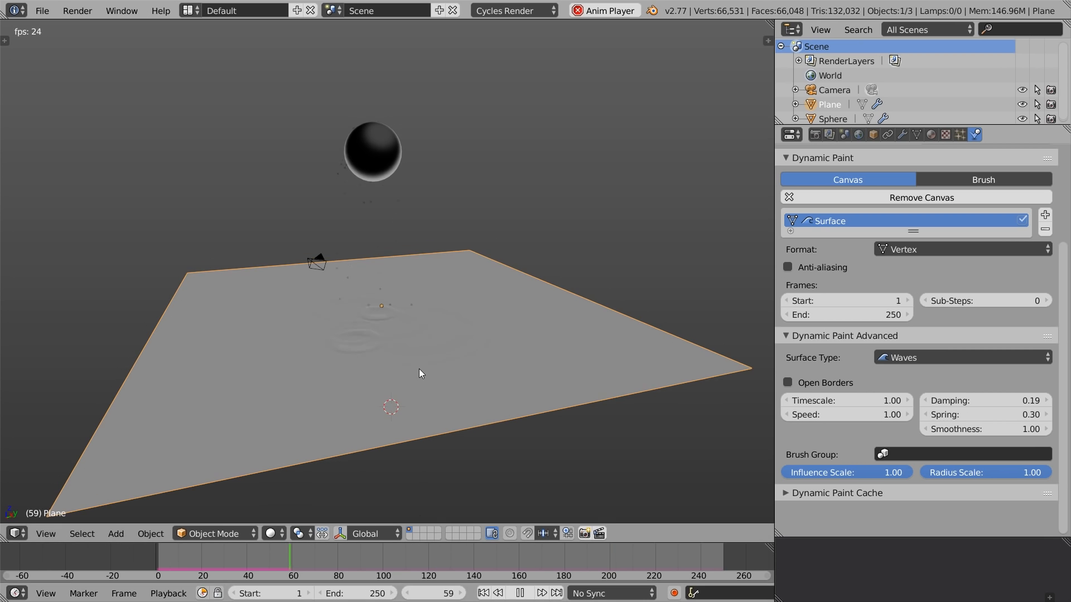
pyautogui.click(933, 401)
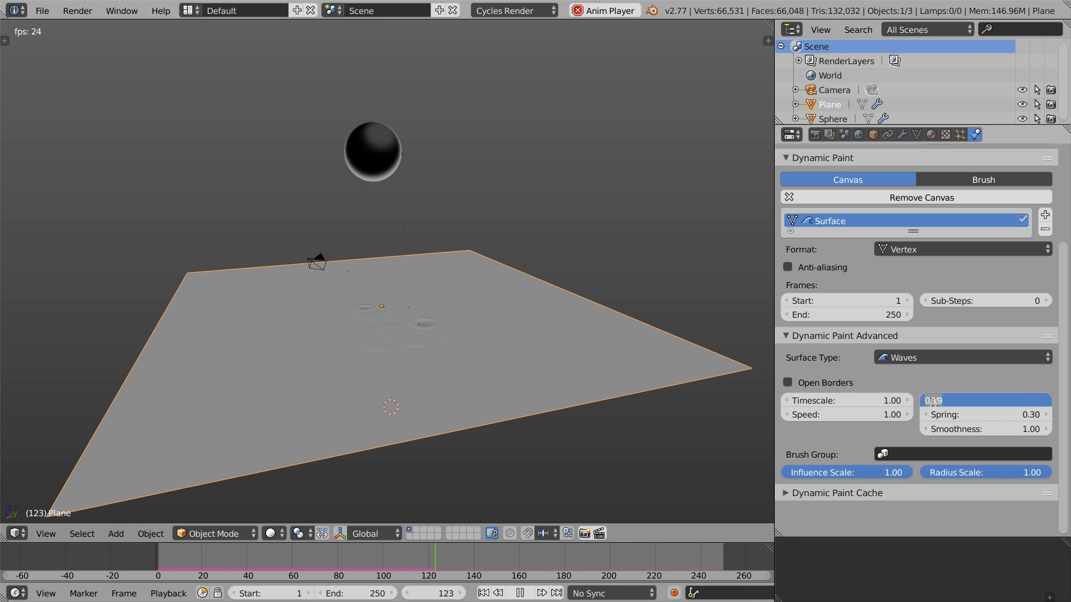
pyautogui.write('0.25')
pyautogui.press('Return')
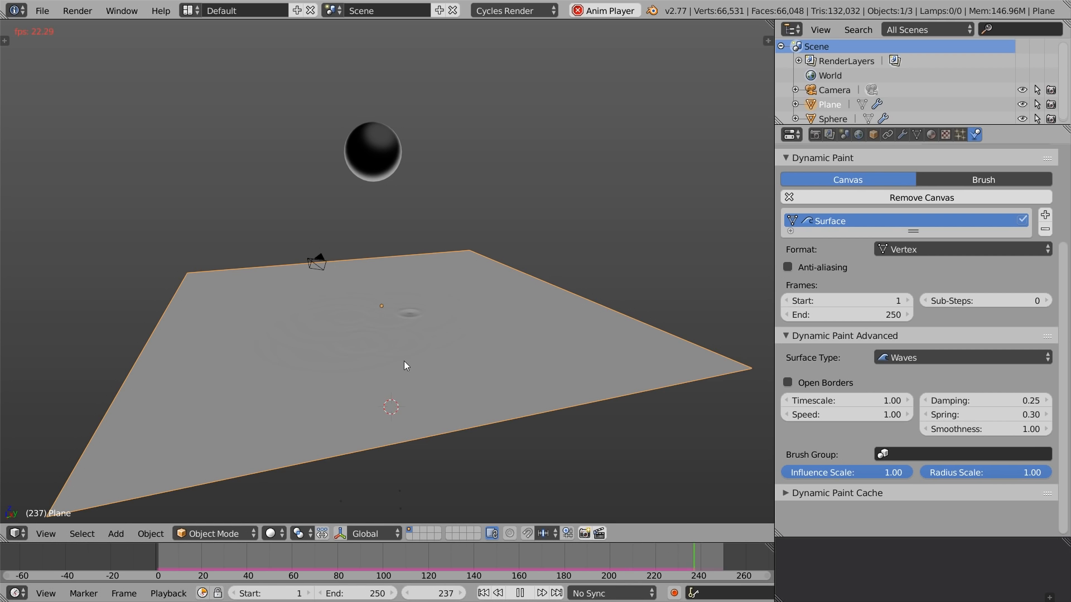
pyautogui.moveTo(848, 419); pyautogui.dragTo(842, 419)
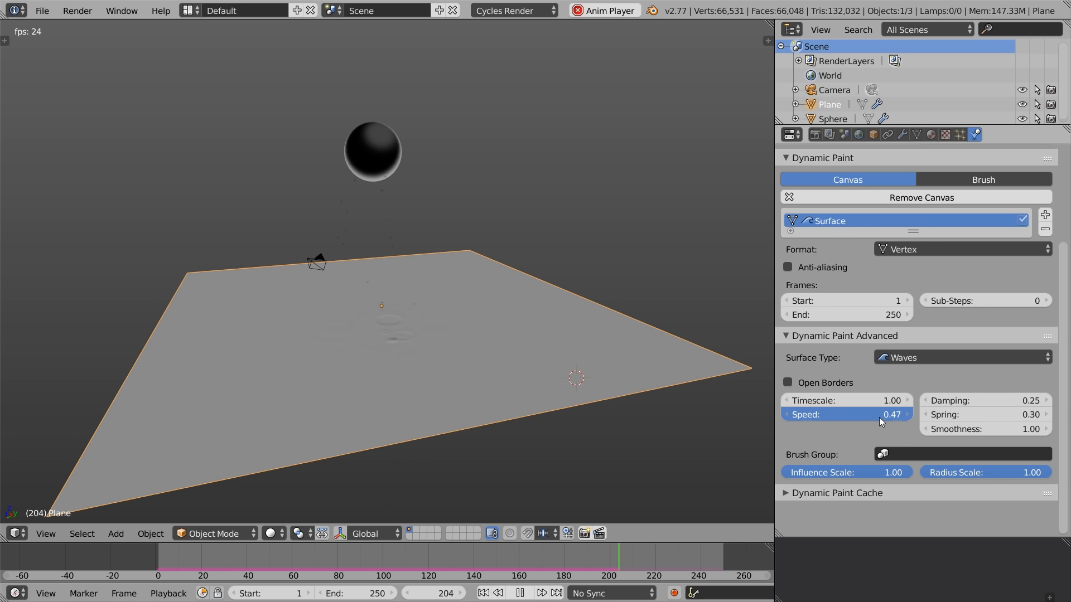
pyautogui.moveTo(882, 419); pyautogui.dragTo(881, 418)
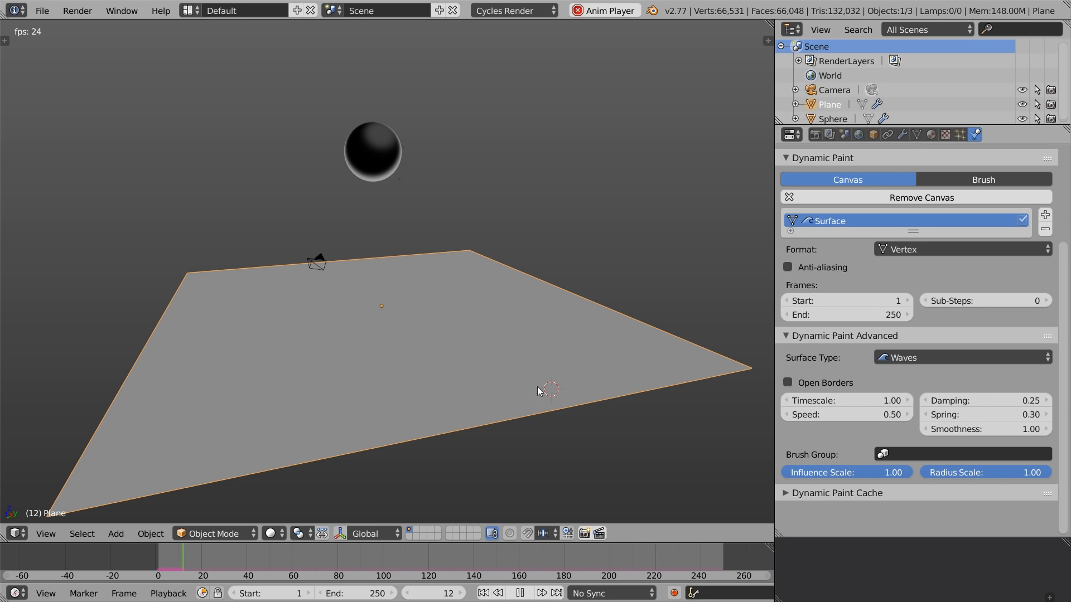
# Step: Edit the Solid Radius of the particle effect in the sphere's Dynamic Paint brush
pyautogui.rightClick(383, 172)
pyautogui.click(814, 336)
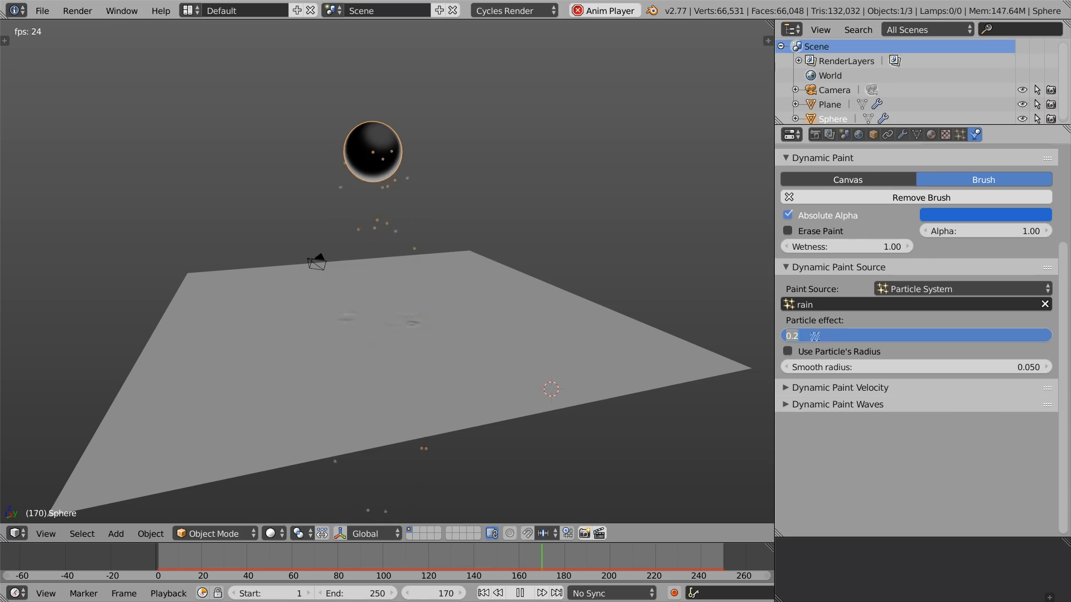
pyautogui.press('Return')
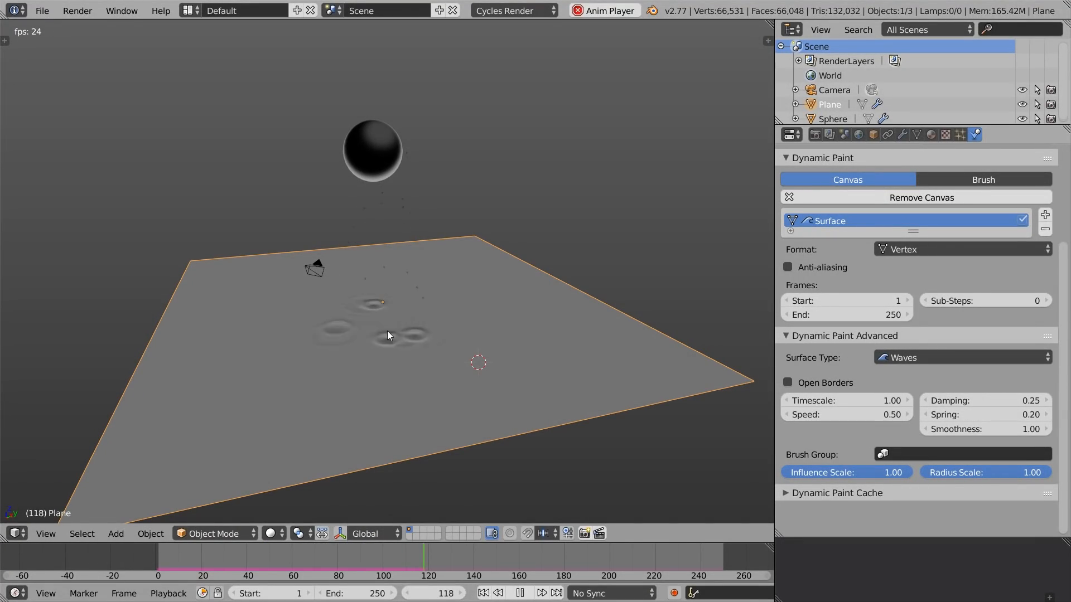
# Step: Stop playback, subdivide the plane's whole mesh once more and replay the ripple animation
pyautogui.hotkey('alt', 'a')
pyautogui.press('Tab')
pyautogui.scroll(3, 464, 323)
pyautogui.scroll(2, 406, 349)
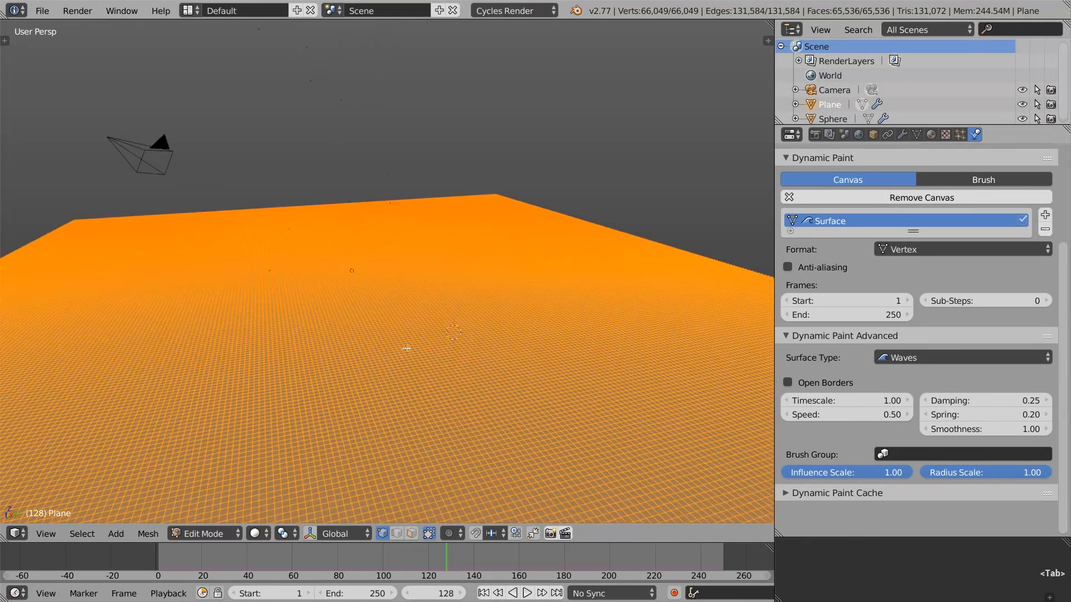
pyautogui.press('w')
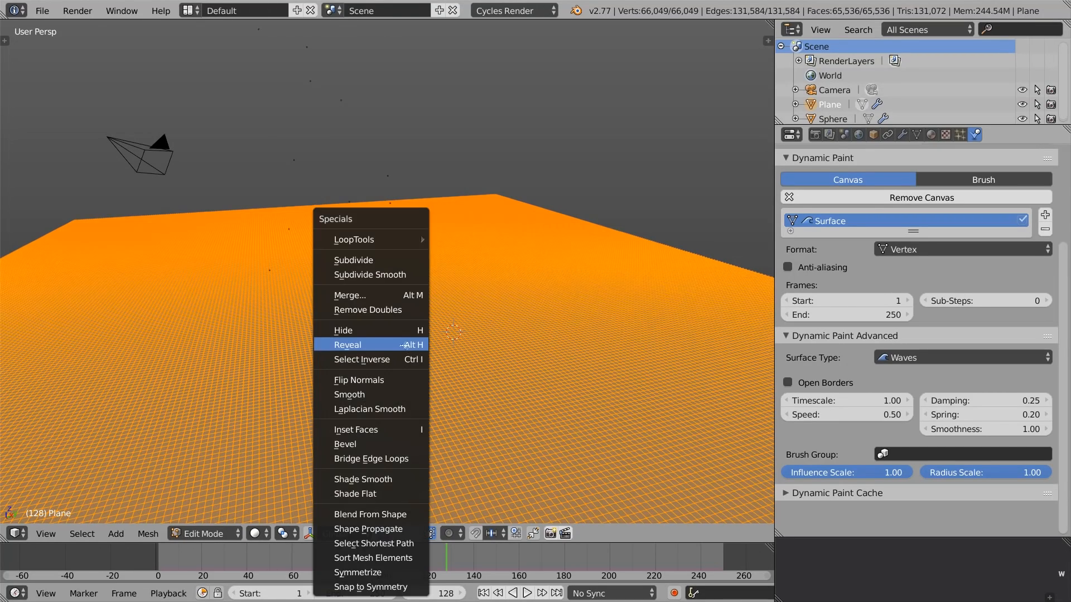
pyautogui.click(395, 263)
pyautogui.press('Tab')
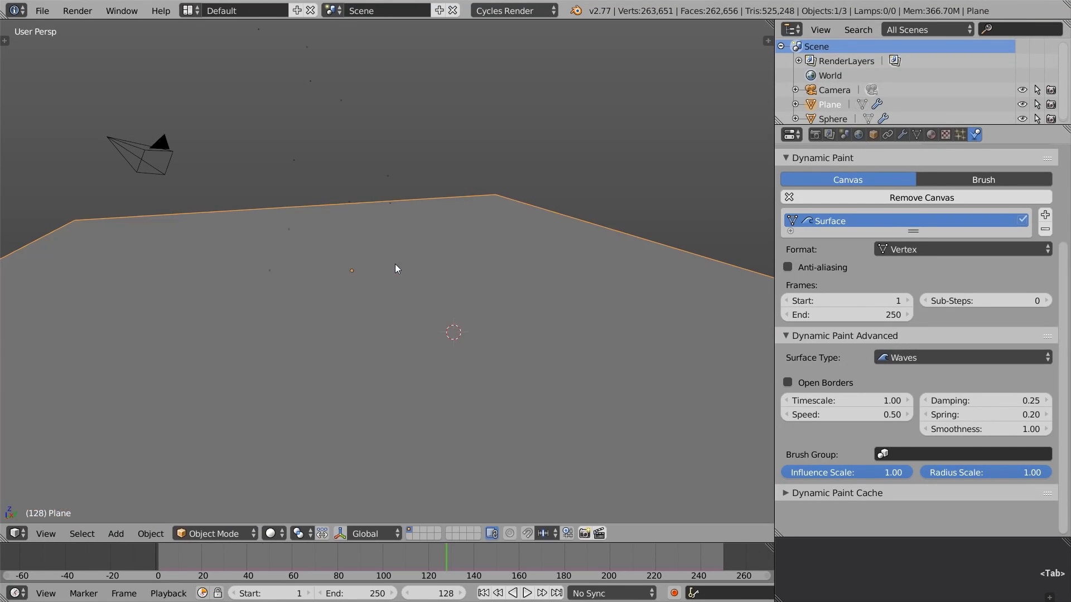
pyautogui.hotkey('alt', 'a')
pyautogui.moveTo(584, 96); pyautogui.dragTo(444, 344, button='middle')
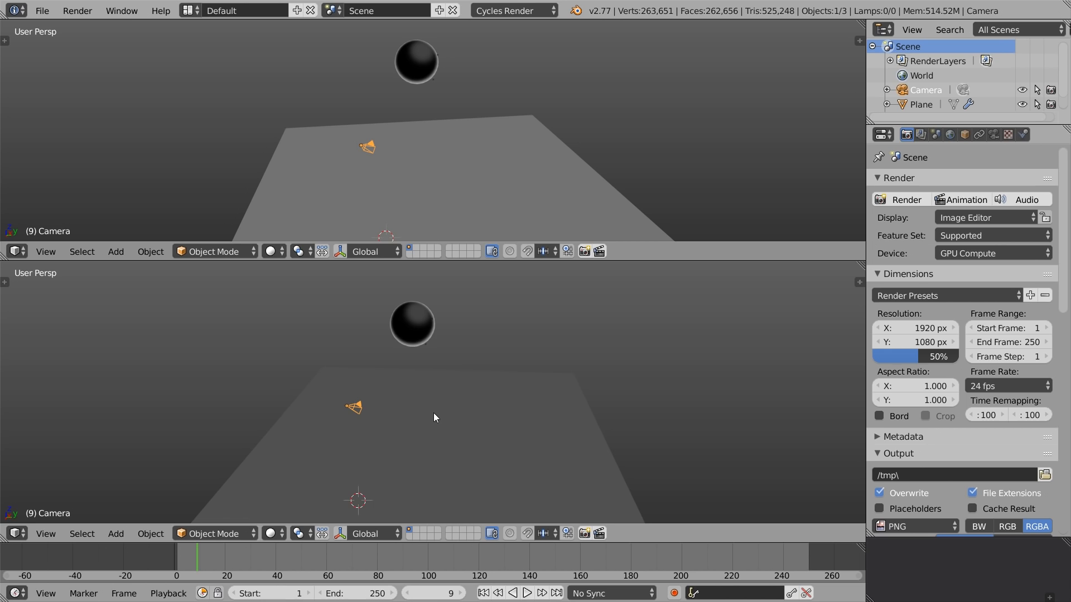
# Step: Look through the camera in the lower viewport and set the render resolution to 2048 × 2048 px at 100%
pyautogui.press('KP_0')
pyautogui.click(923, 329)
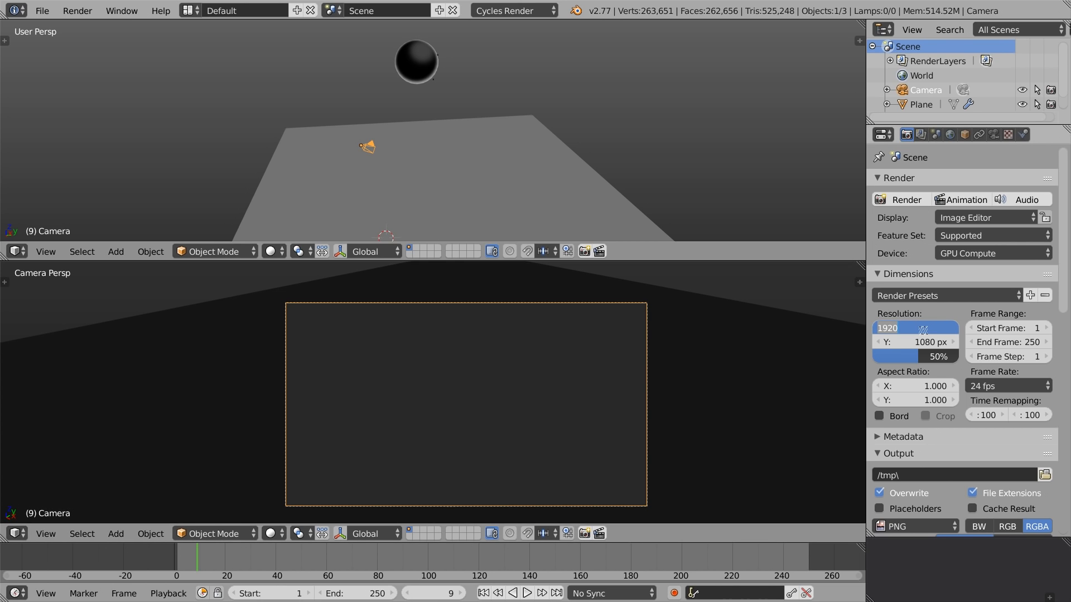
pyautogui.write('2048')
pyautogui.press('Tab')
pyautogui.write('2048')
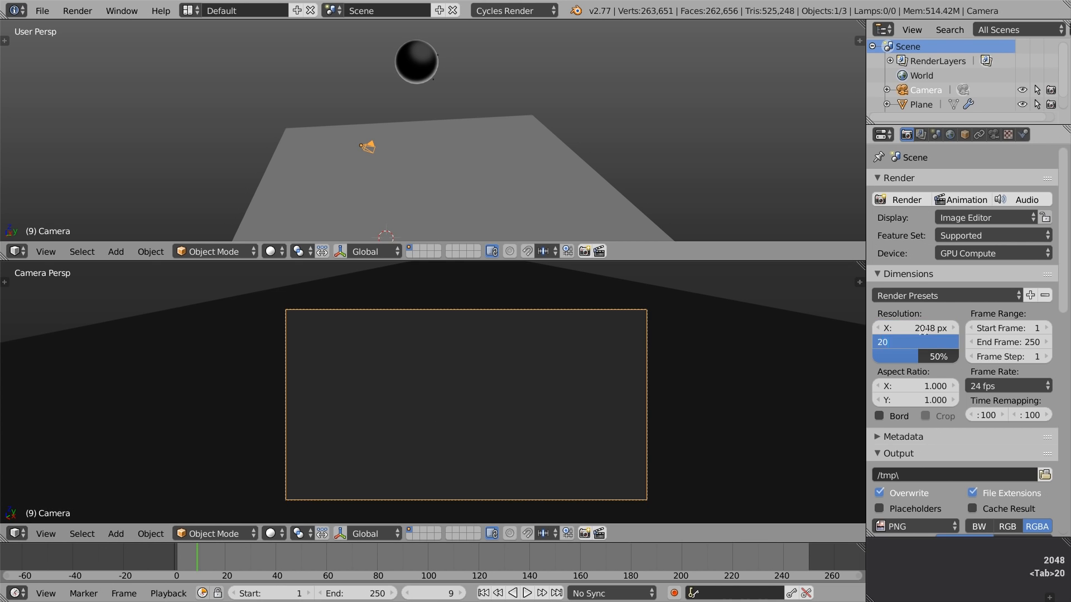
pyautogui.press('Return')
pyautogui.moveTo(926, 361); pyautogui.dragTo(977, 358)
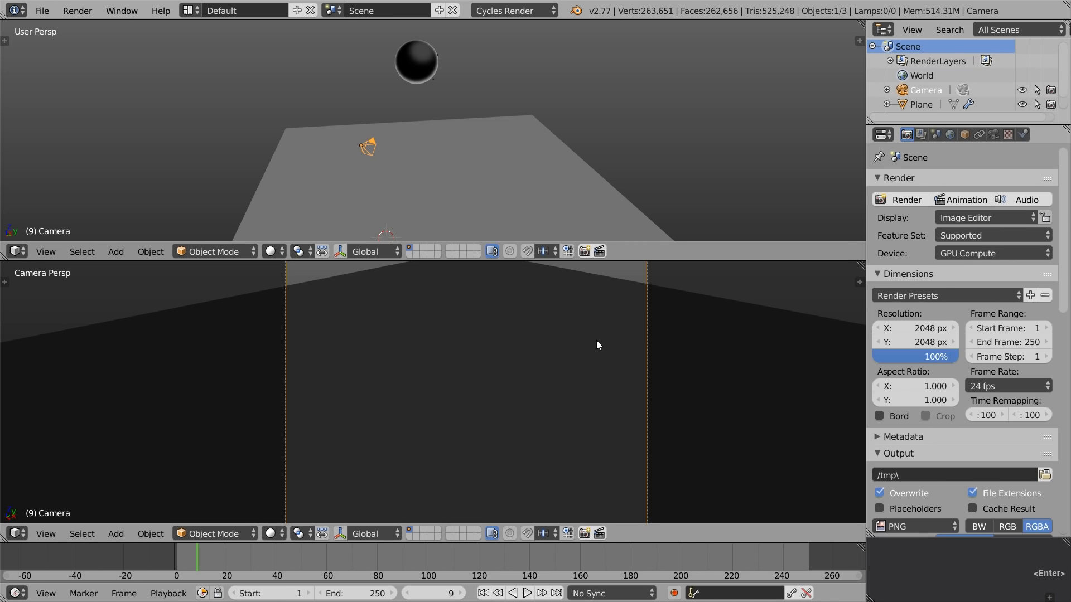
# Step: Show the camera's transform values and set its X, Y and Z rotation to 0°
pyautogui.scroll(-3, 535, 365)
pyautogui.scroll(4, 401, 161)
pyautogui.moveTo(402, 162)
pyautogui.mouseDown(button='middle')
pyautogui.moveTo(371, 159)
pyautogui.moveTo(389, 157)
pyautogui.mouseUp(button='middle')
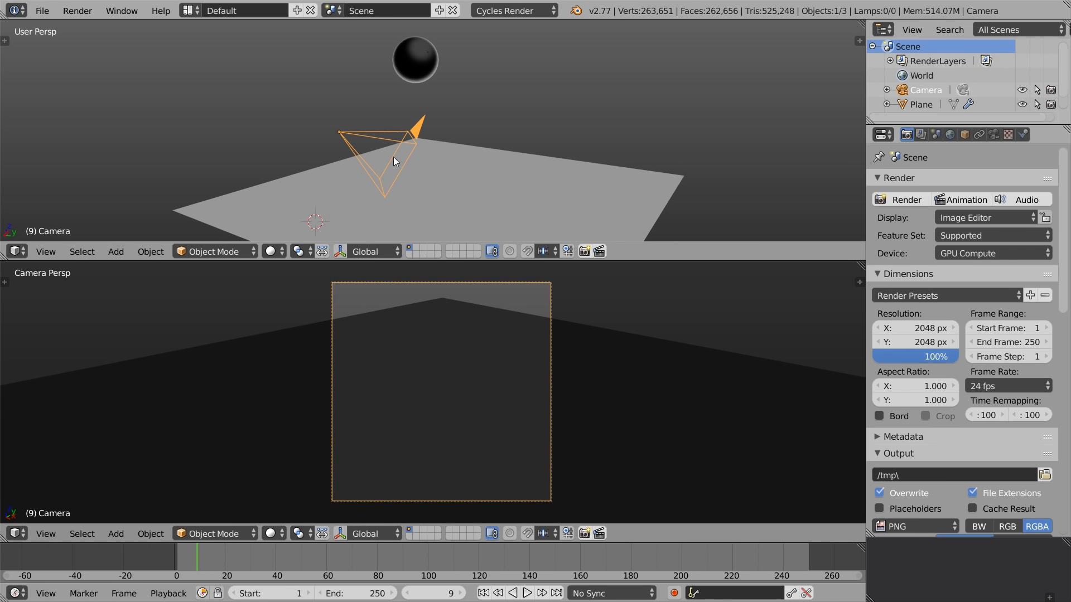
pyautogui.press('n')
pyautogui.scroll(5, 783, 96)
pyautogui.click(783, 121)
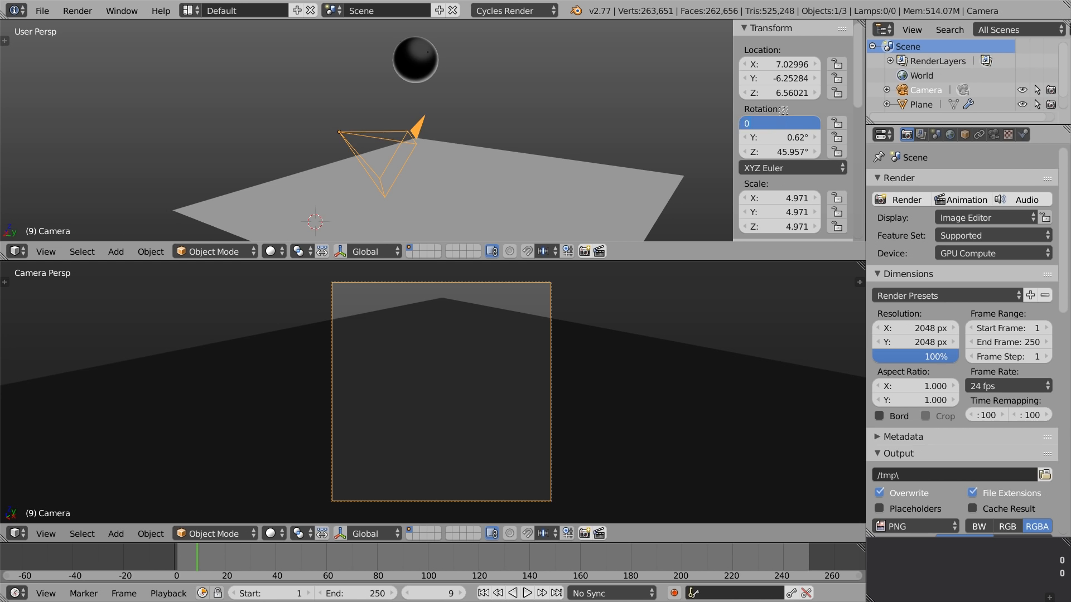
pyautogui.write('0')
pyautogui.press('Return')
pyautogui.write('0')
pyautogui.press('Tab')
pyautogui.write('0')
pyautogui.press('Return')
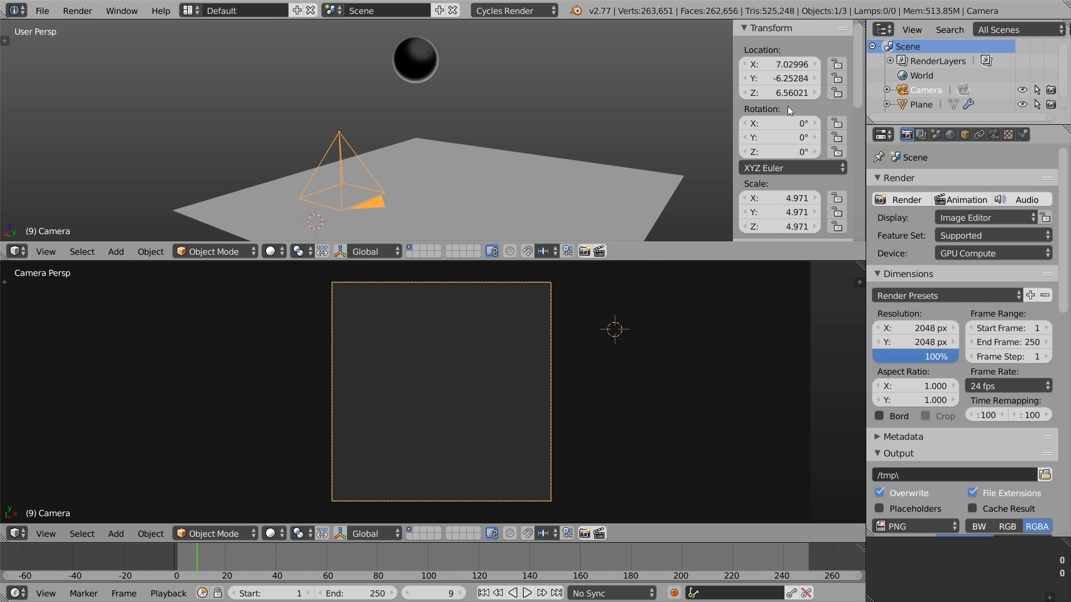
# Step: Raise the camera along Z to about 40.6 and centre it over the plane
pyautogui.press('g')
pyautogui.press('z')
pyautogui.click(413, 155)
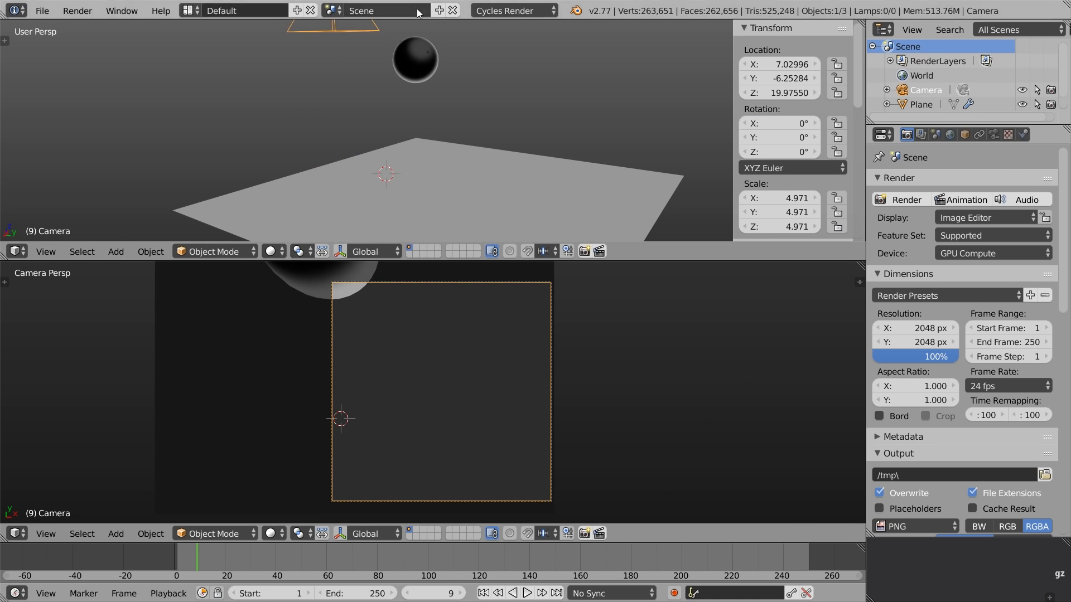
pyautogui.scroll(-3, 413, 155)
pyautogui.press('g')
pyautogui.click(470, 157)
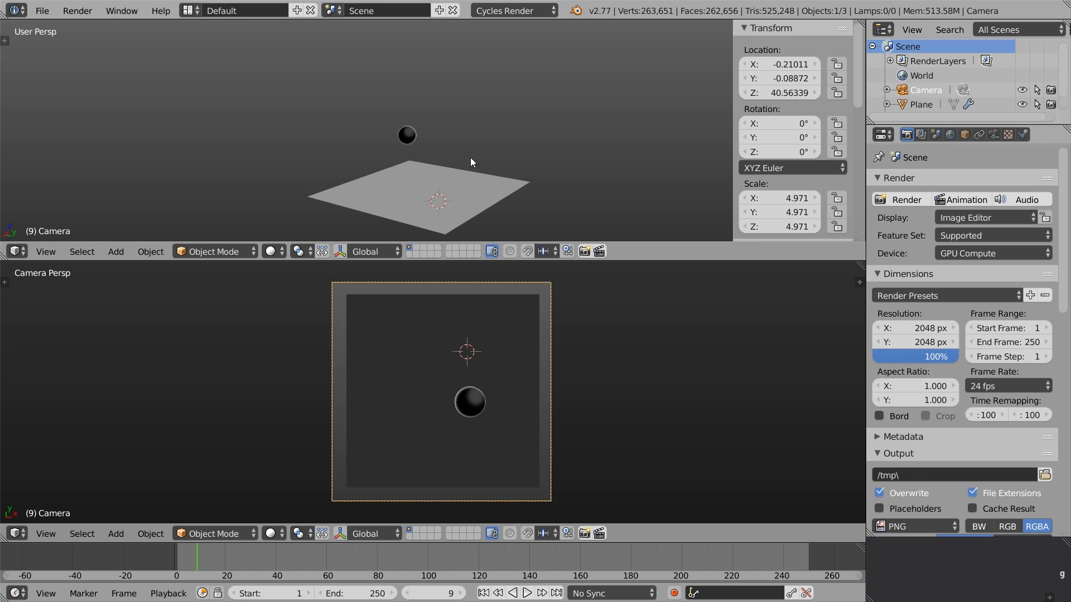
# Step: Scale the camera up to about 20.9 and lower it to about Z 35.8 so the plane fills the frame
pyautogui.scroll(-2, 434, 198)
pyautogui.press('s')
pyautogui.click(511, 76)
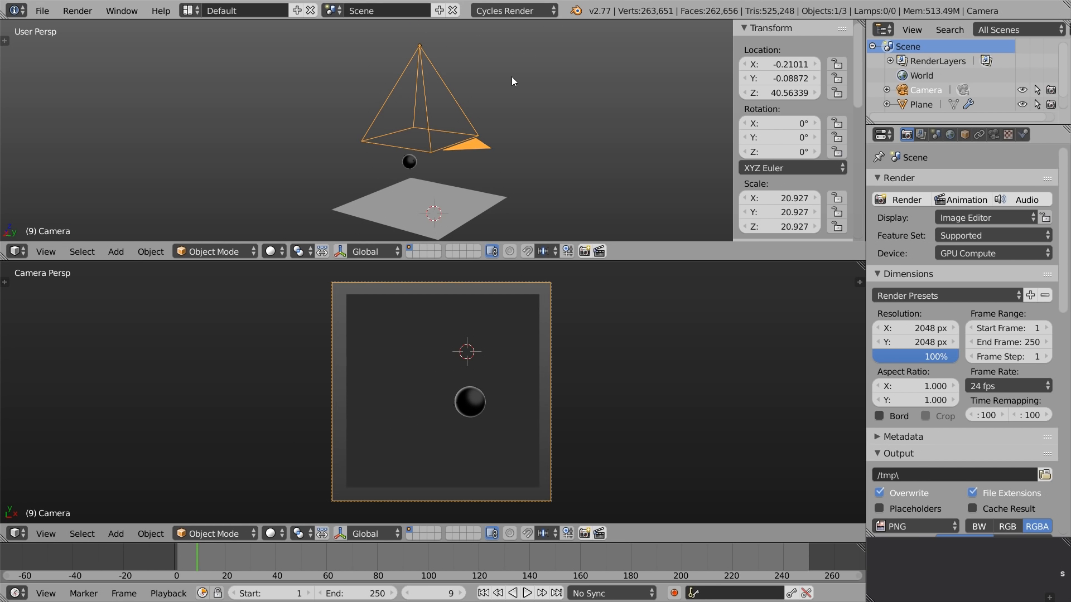
pyautogui.press('g')
pyautogui.press('z')
pyautogui.click(500, 177)
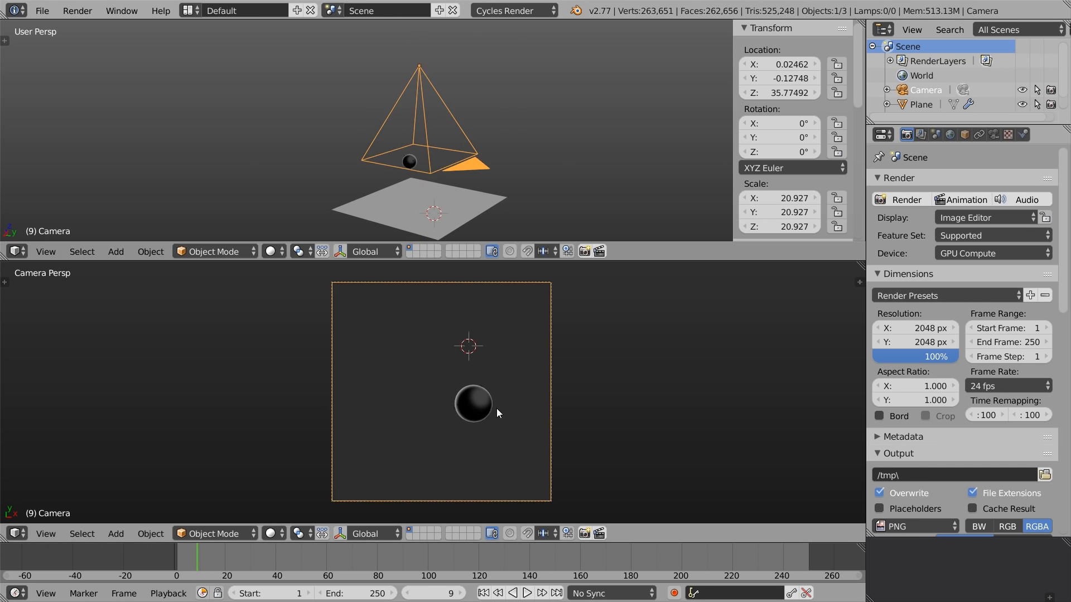
# Step: Disable every Cycles ray visibility option for the sphere: Camera, Diffuse, Glossy, Transmission, Volume Scatter and Shadow
pyautogui.rightClick(484, 388)
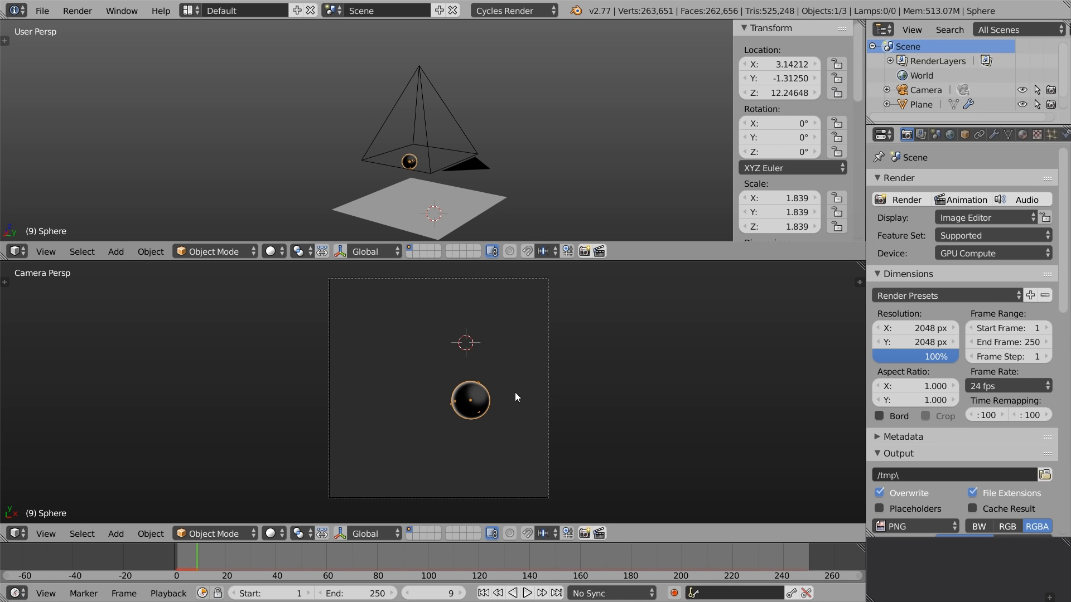
pyautogui.click(964, 134)
pyautogui.scroll(-6, 965, 335)
pyautogui.scroll(-5, 1069, 283)
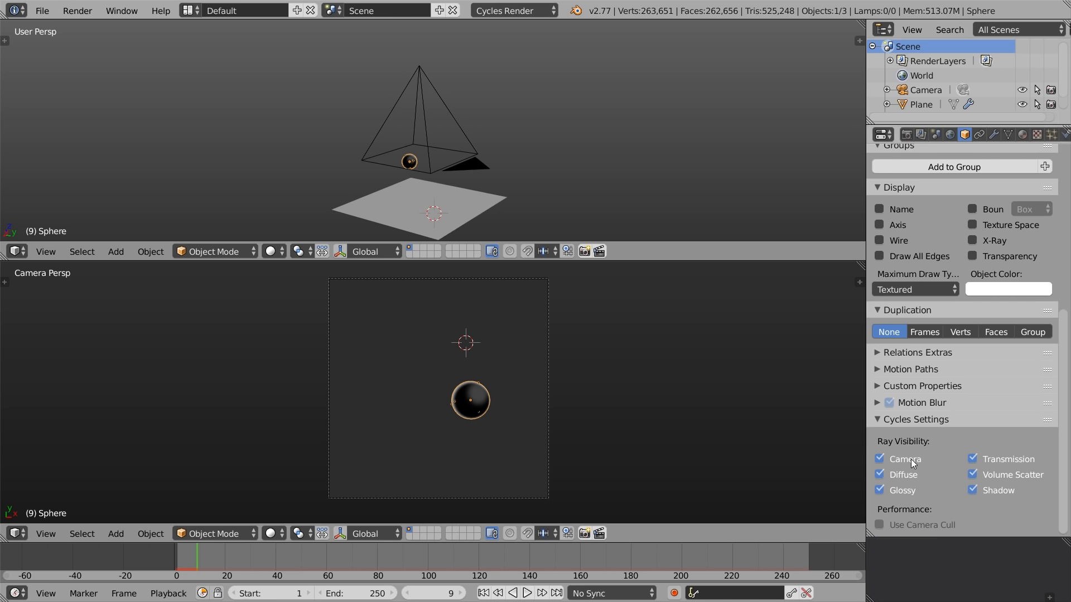
pyautogui.click(899, 490)
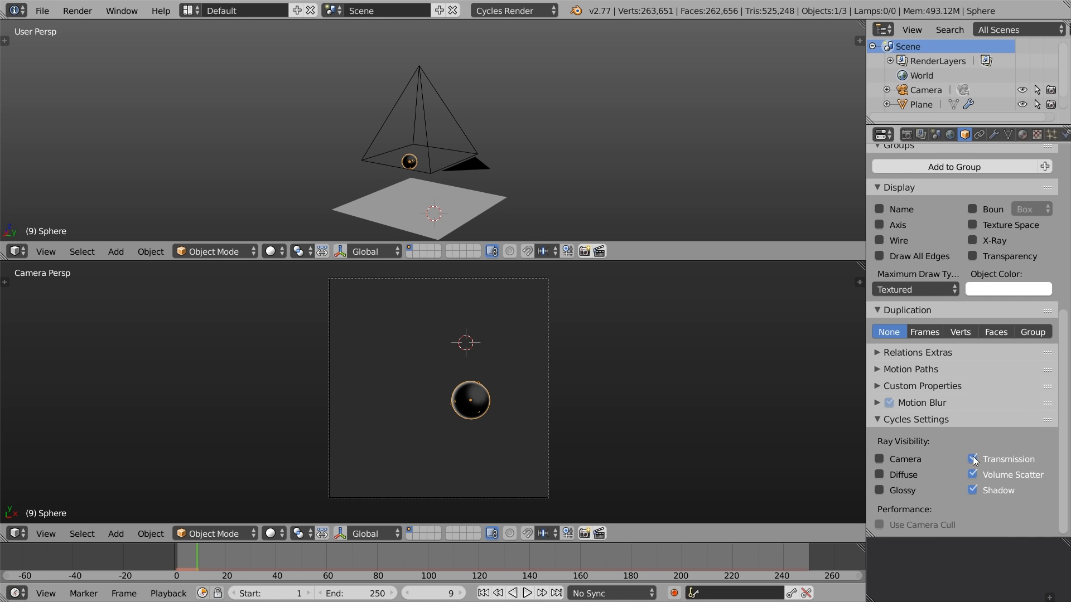
pyautogui.click(972, 474)
pyautogui.click(970, 490)
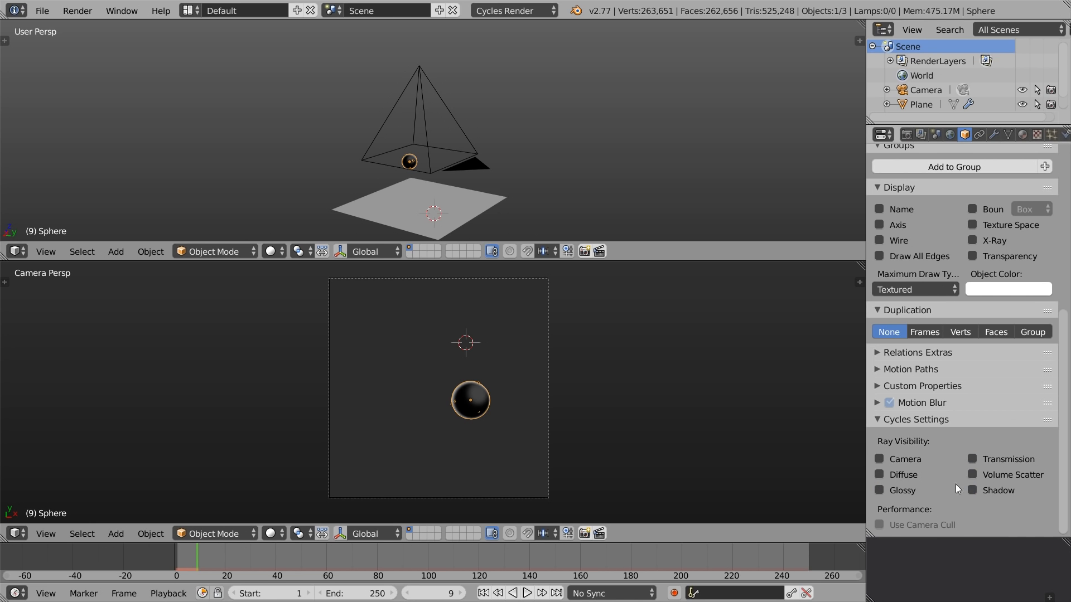
# Step: Set the maximum and minimum light path bounces to 0 and switch the camera viewport to Rendered shading
pyautogui.click(906, 134)
pyautogui.scroll(-15, 1022, 430)
pyautogui.click(975, 327)
pyautogui.click(975, 340)
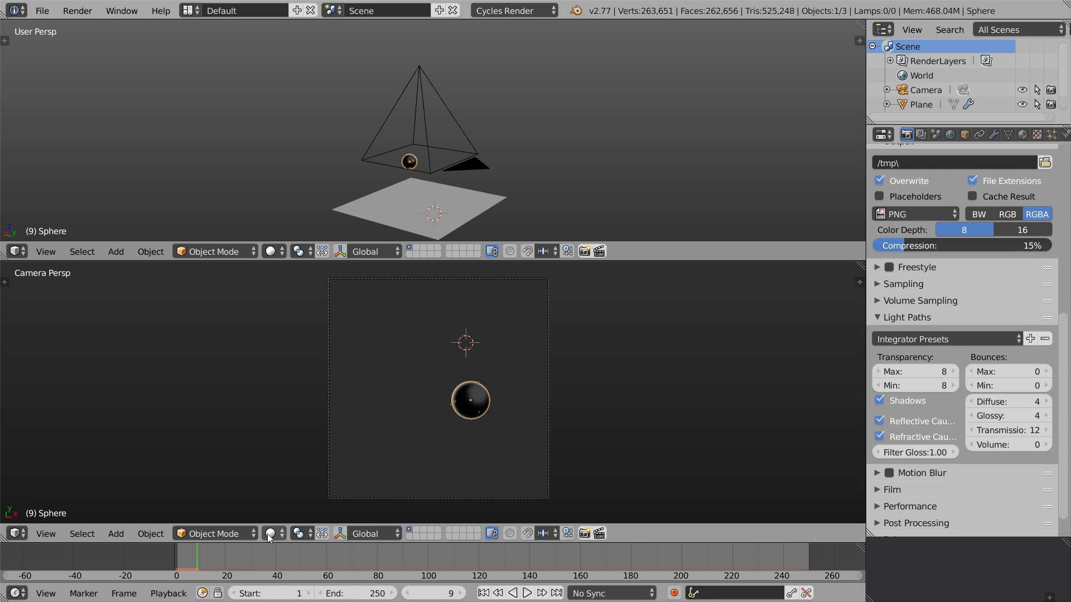
pyautogui.click(269, 533)
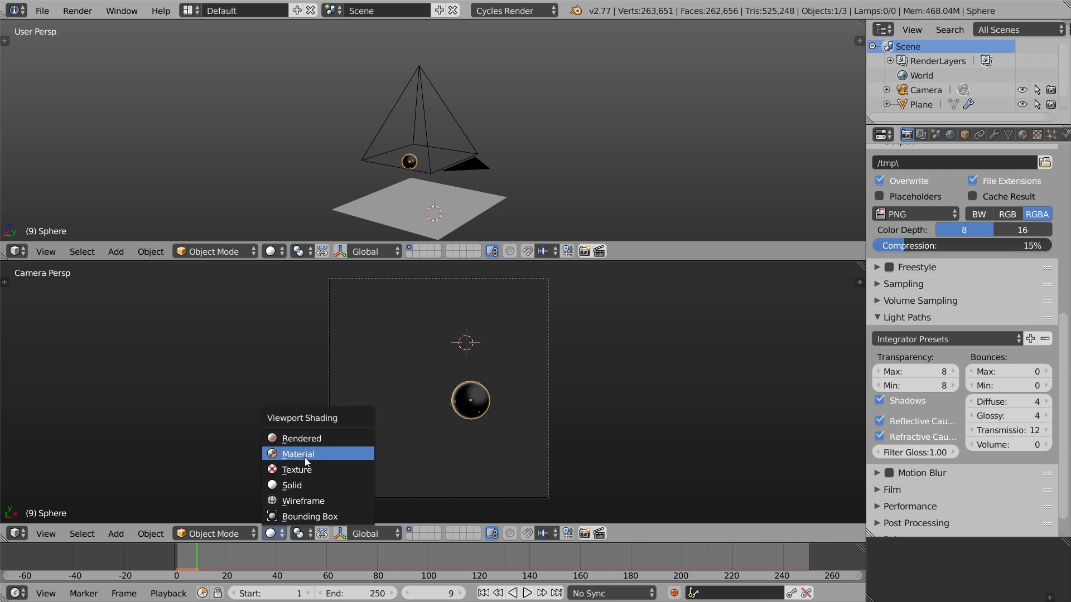
pyautogui.click(306, 442)
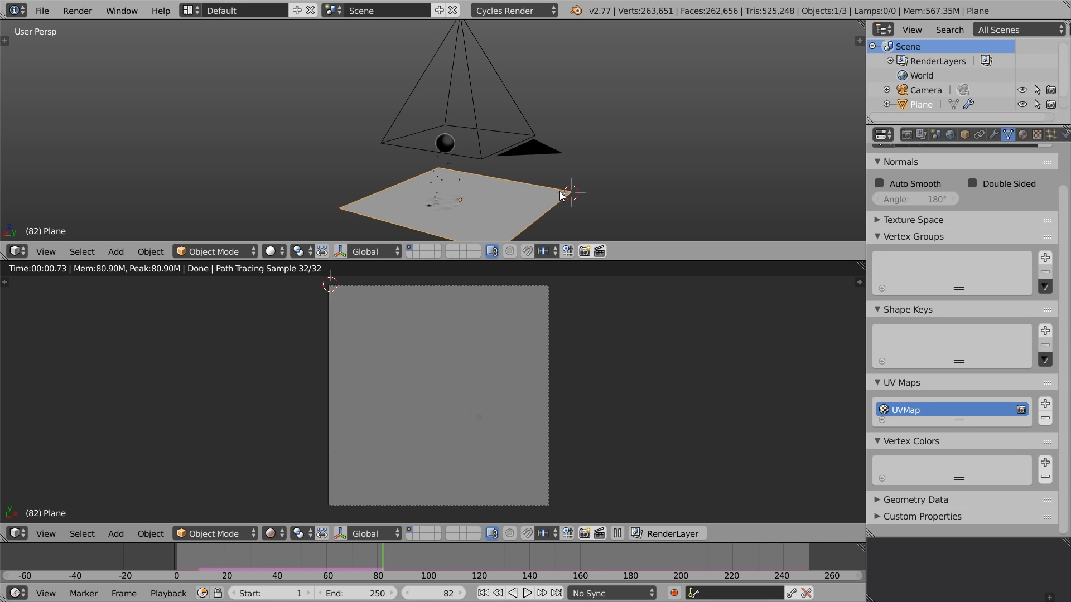
# Step: Turn the upper viewport into a Node Editor and add a Geometry node before the plane's Diffuse BSDF
pyautogui.click(15, 252)
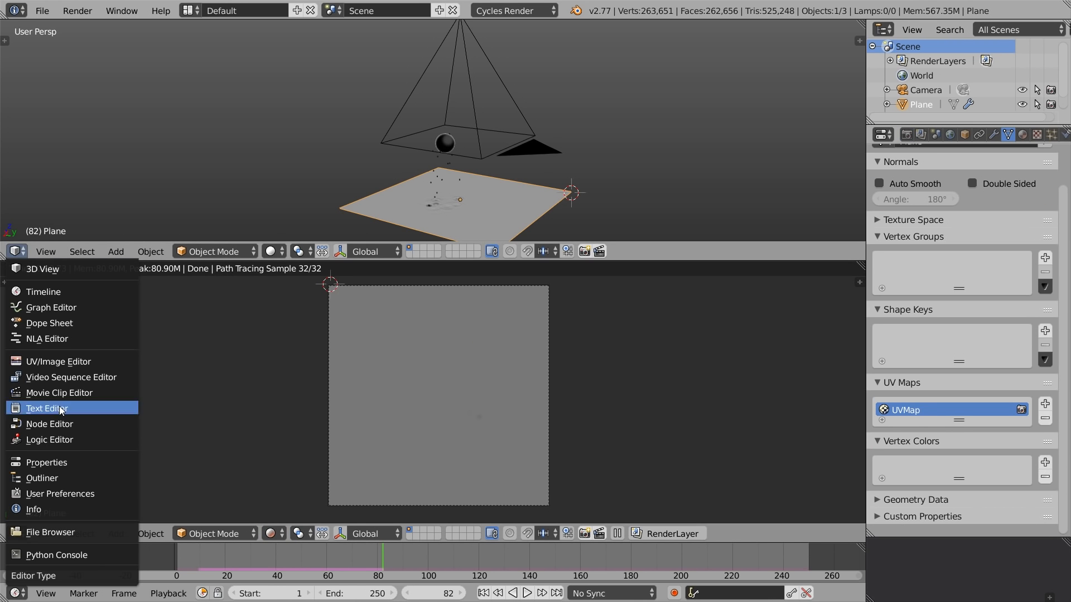
pyautogui.click(58, 423)
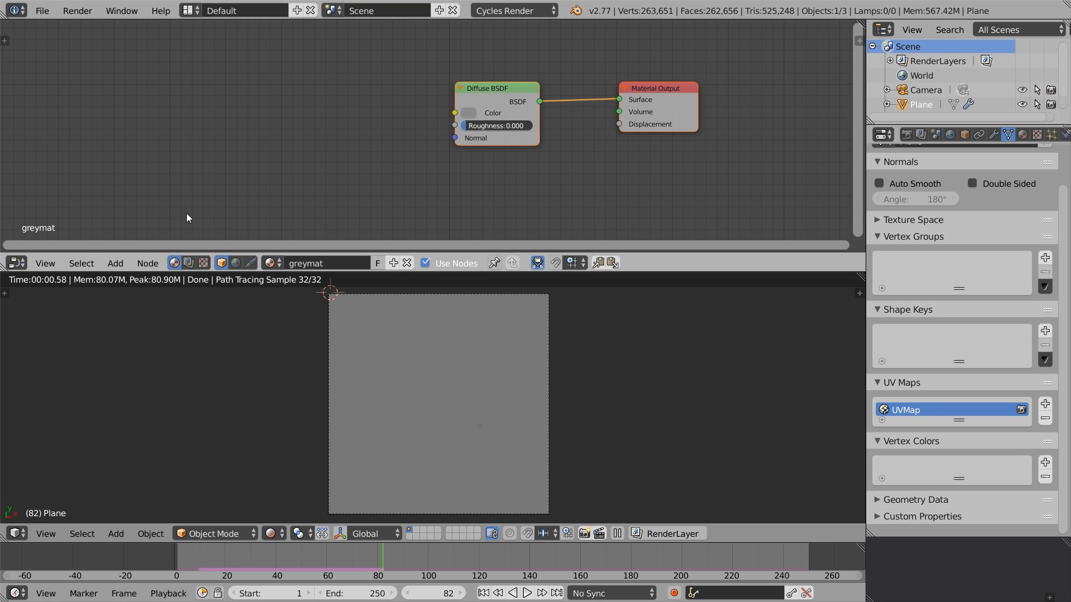
pyautogui.click(115, 262)
pyautogui.moveTo(139, 233)
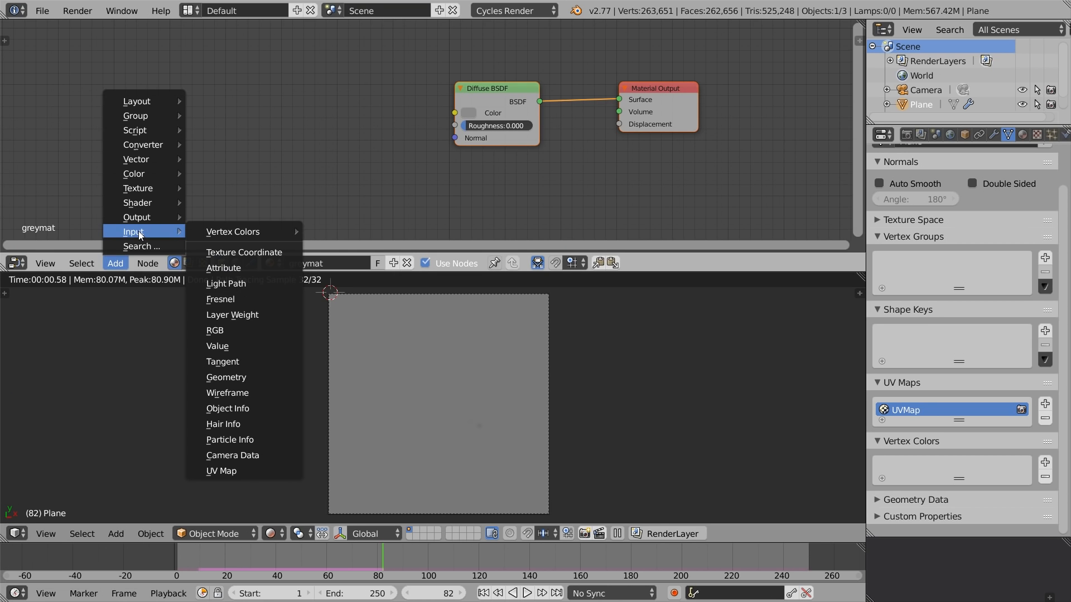
pyautogui.click(254, 376)
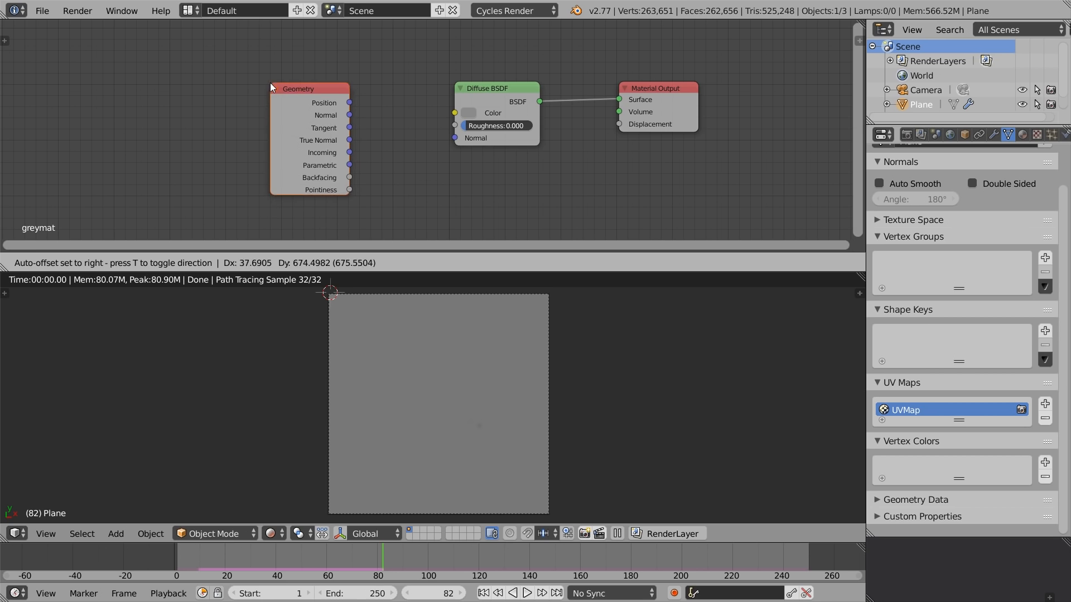
pyautogui.click(198, 88)
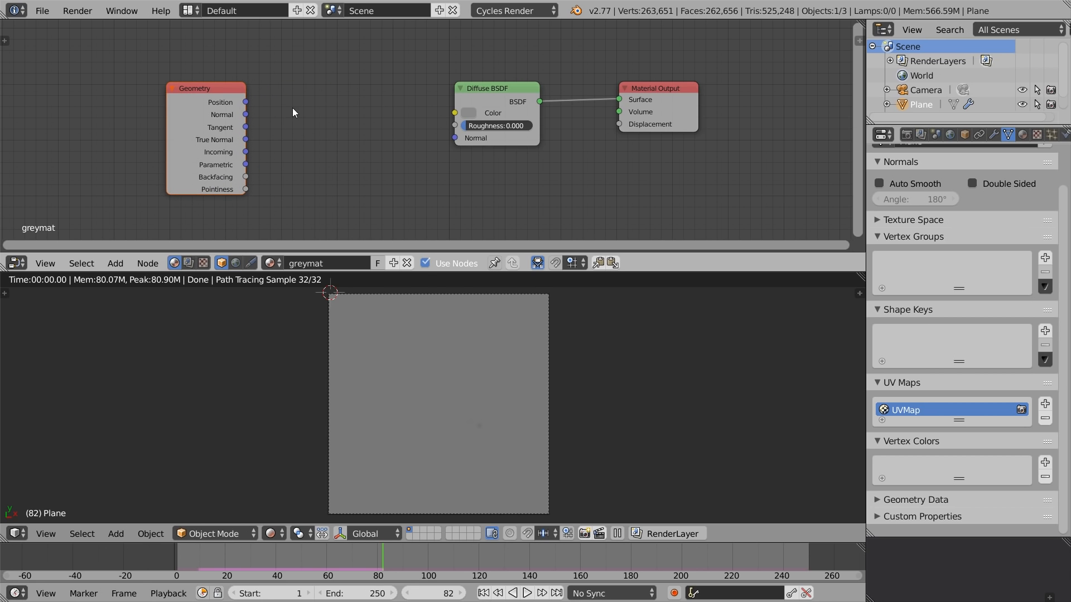
# Step: Add a Normal vector node between the Geometry and Diffuse BSDF nodes
pyautogui.hotkey('shift', 'a')
pyautogui.moveTo(296, 212)
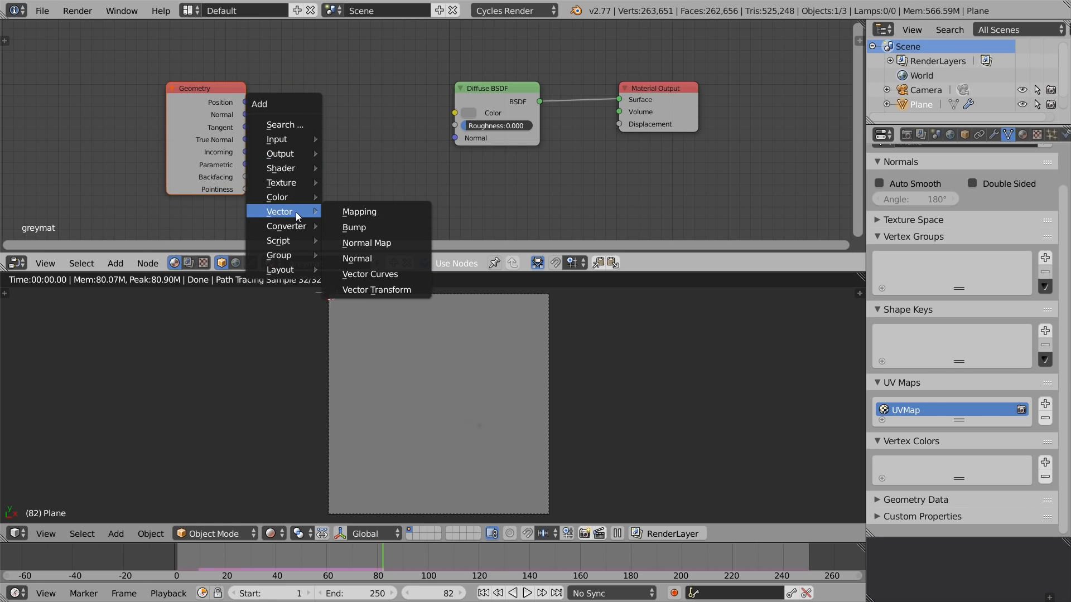
pyautogui.click(382, 258)
pyautogui.click(303, 81)
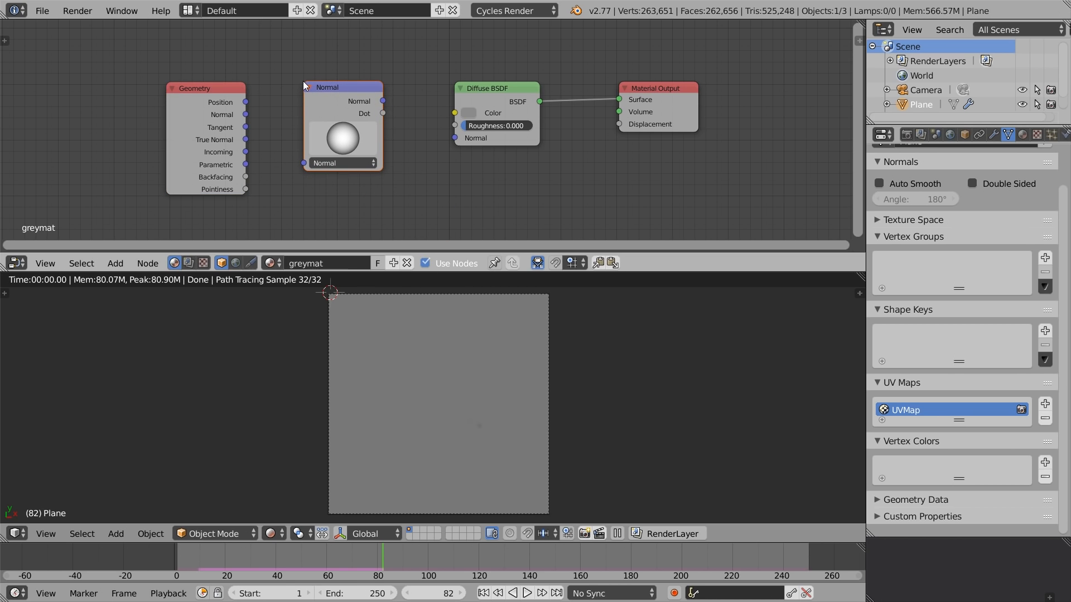
# Step: Wire the Geometry normal through the Normal node's Dot output into the Diffuse colour, and tilt the node's direction sphere sideways
pyautogui.moveTo(243, 117); pyautogui.dragTo(247, 119)
pyautogui.moveTo(299, 156); pyautogui.dragTo(304, 162)
pyautogui.moveTo(383, 113); pyautogui.dragTo(457, 116)
pyautogui.moveTo(336, 135); pyautogui.dragTo(399, 166)
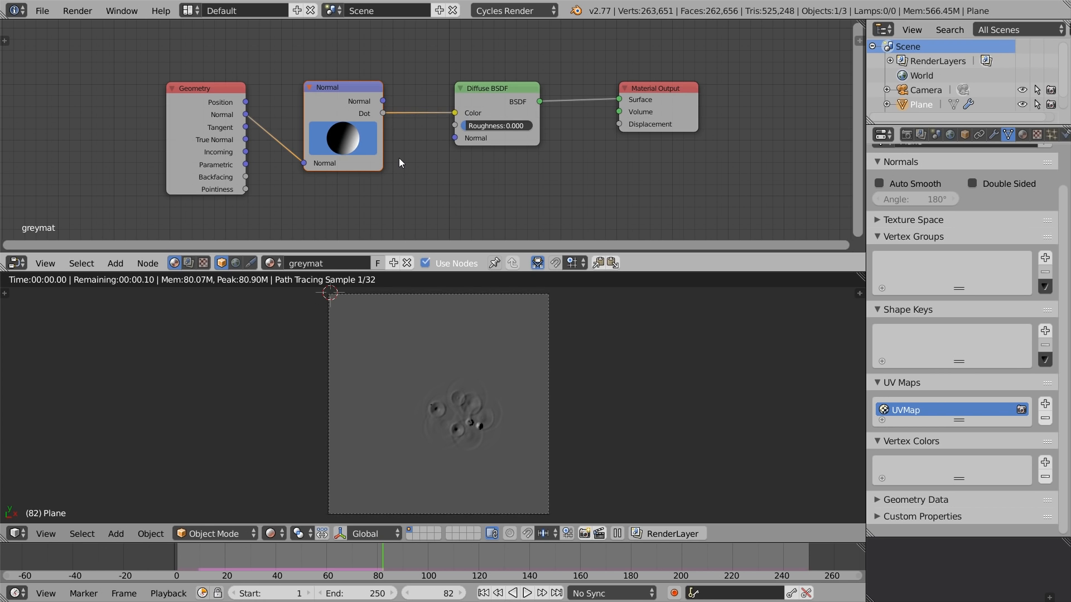
# Step: Make room in the node tree and insert a ColorRamp between the Normal node's Dot output and the Diffuse colour
pyautogui.moveTo(366, 102); pyautogui.dragTo(268, 101)
pyautogui.click(234, 101)
pyautogui.moveTo(235, 101); pyautogui.dragTo(315, 100, button='middle')
pyautogui.moveTo(315, 100); pyautogui.dragTo(277, 99)
pyautogui.hotkey('shift', 'a')
pyautogui.moveTo(374, 163)
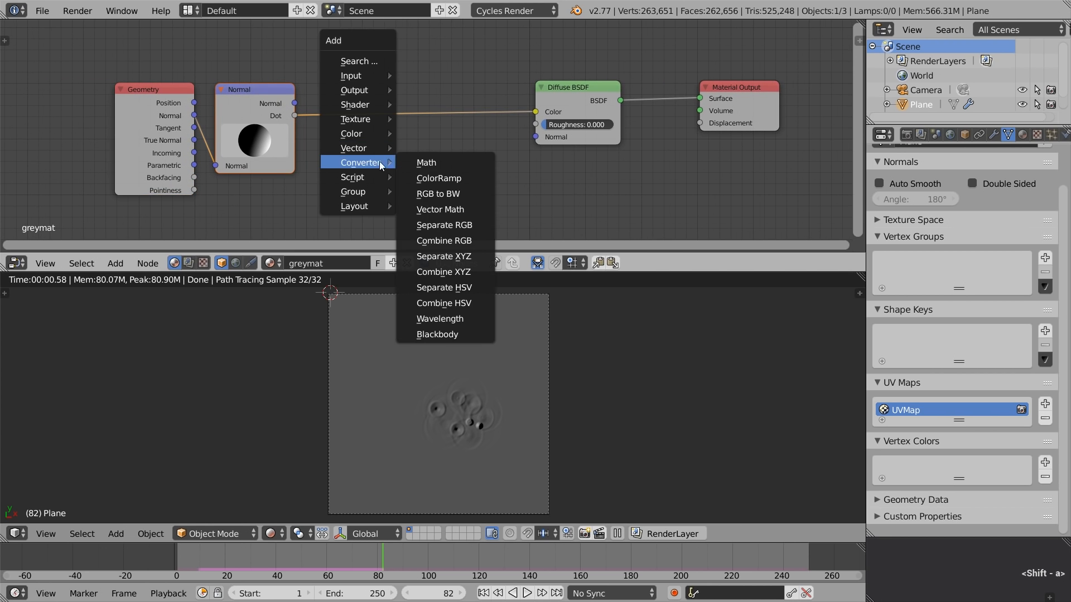
pyautogui.click(476, 177)
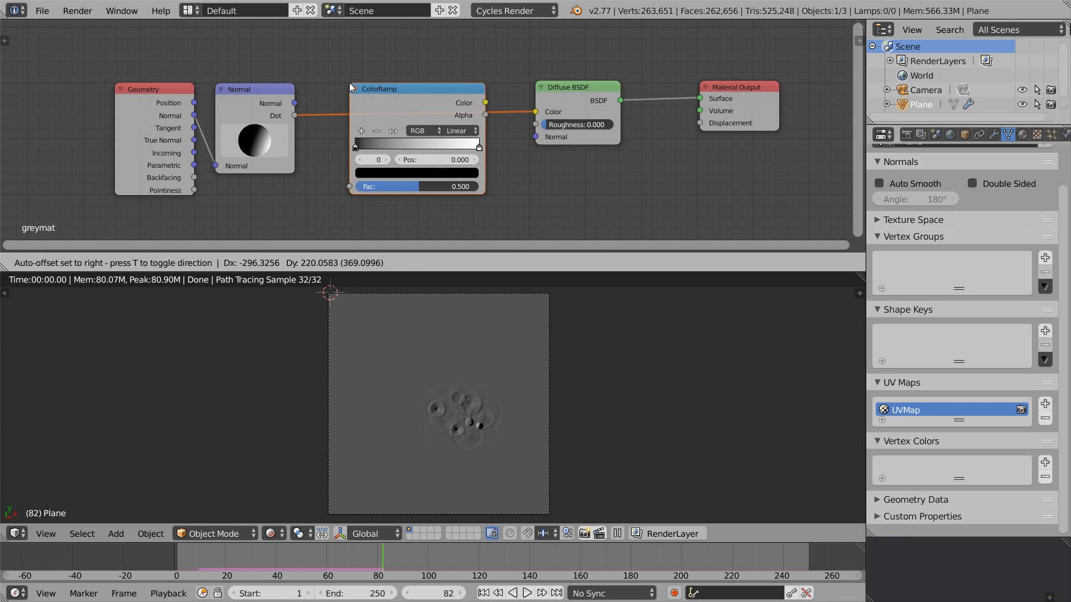
pyautogui.click(349, 83)
# Step: Readjust the Normal node's direction and move the ColorRamp's black stop past the middle to raise the ripple contrast
pyautogui.moveTo(257, 138); pyautogui.dragTo(223, 122)
pyautogui.moveTo(355, 146); pyautogui.dragTo(455, 148)
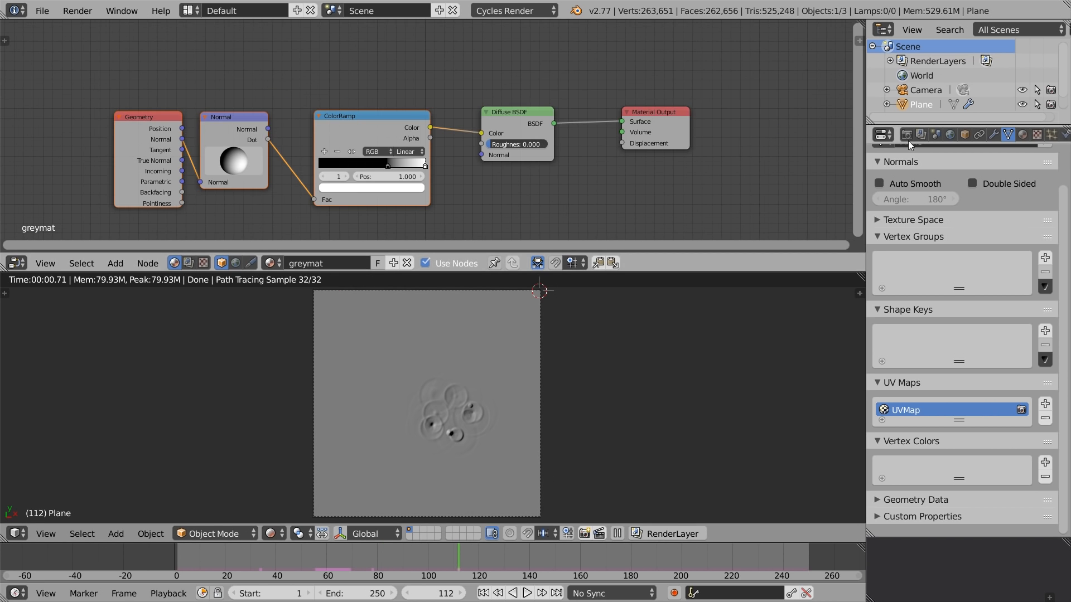
# Step: Output RGB PNG images named ripple_sequence to the ripple_sequence_03 folder and render the animation
pyautogui.click(908, 133)
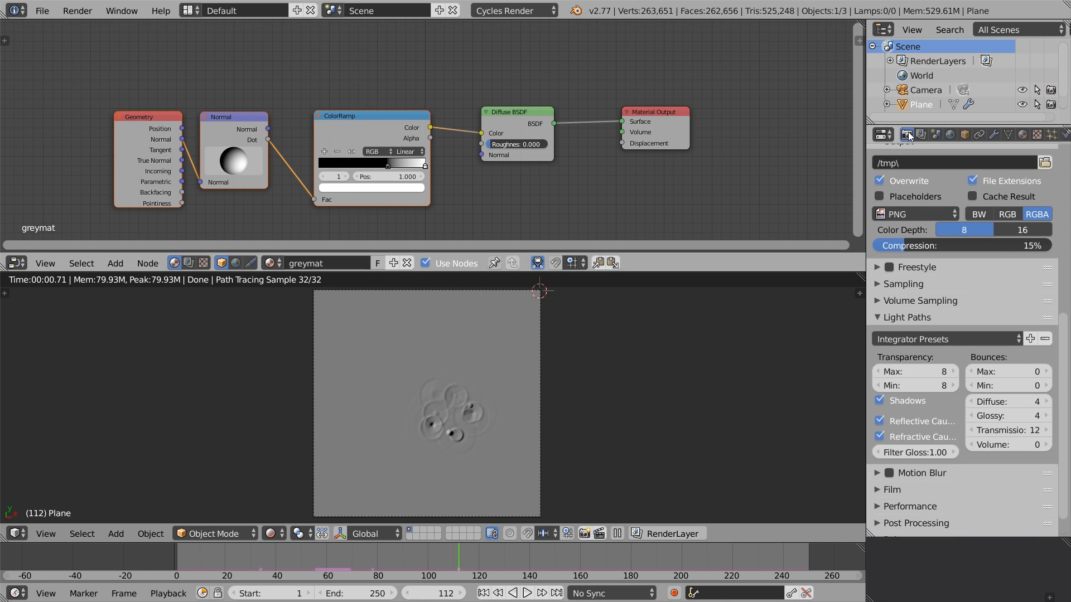
pyautogui.scroll(4, 1046, 258)
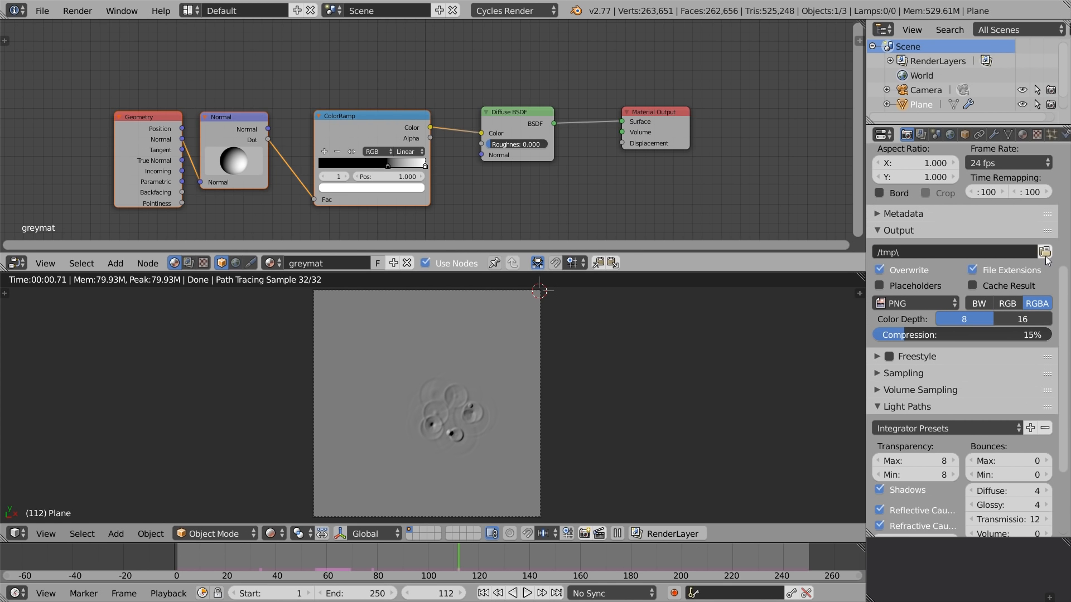
pyautogui.click(1045, 252)
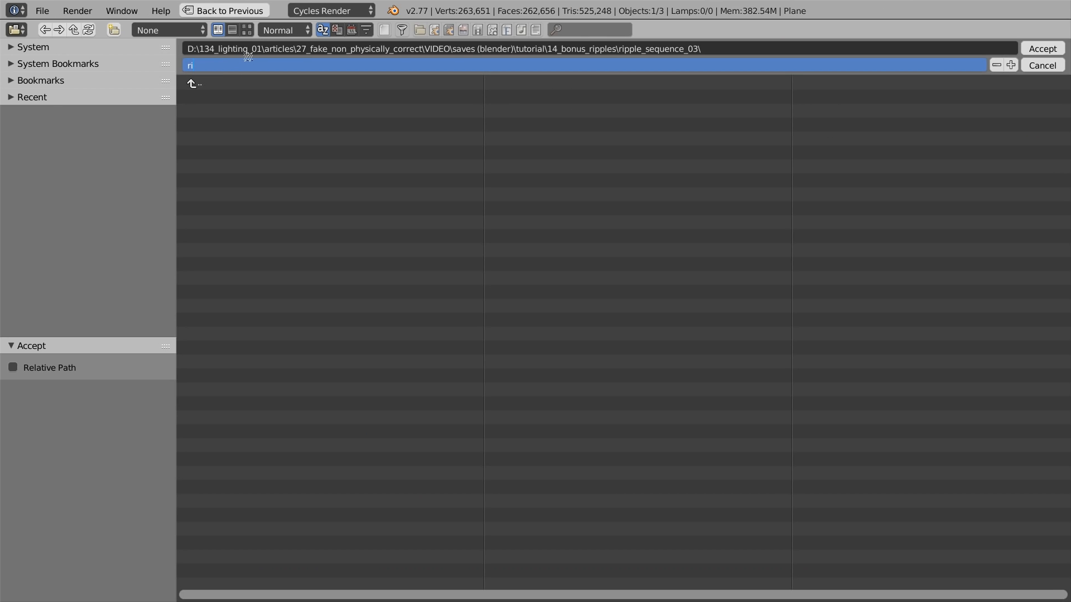
pyautogui.write('quence')
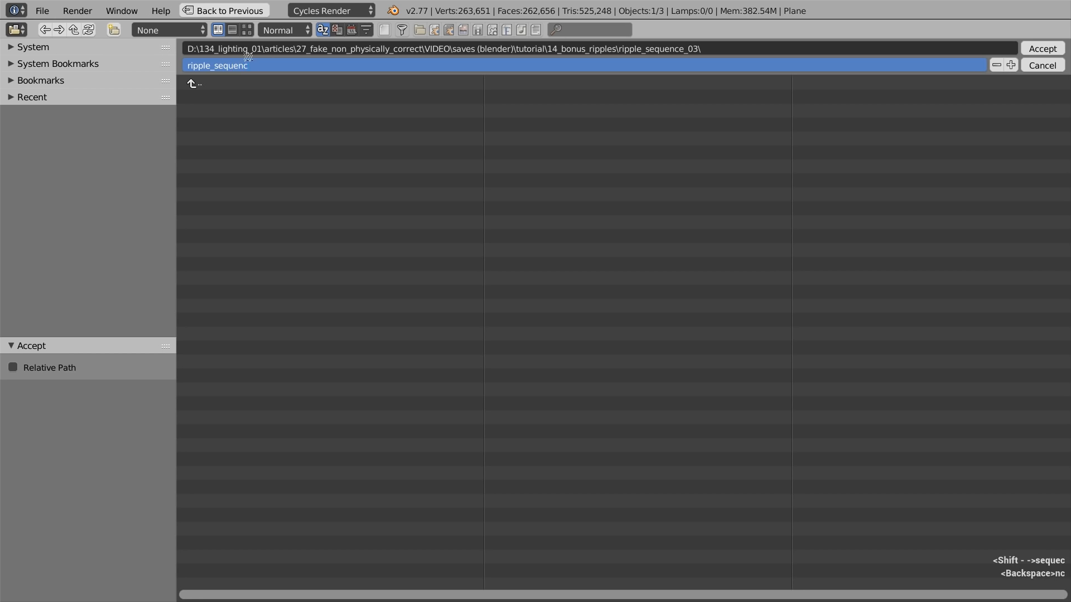
pyautogui.press('Return')
pyautogui.click(1042, 48)
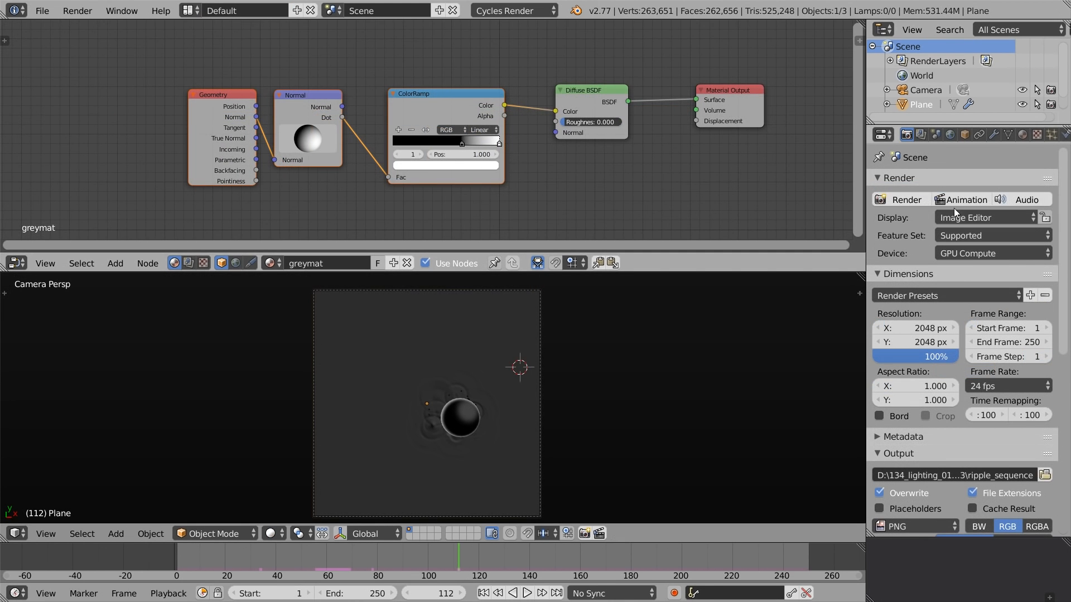
pyautogui.click(967, 201)
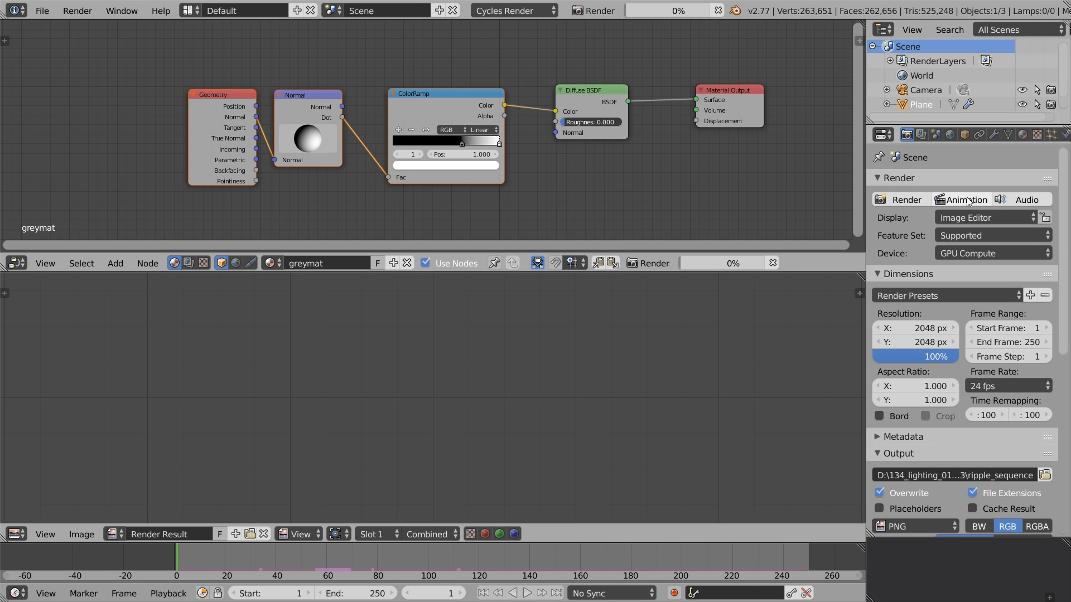
pyautogui.scroll(-5, 540, 394)
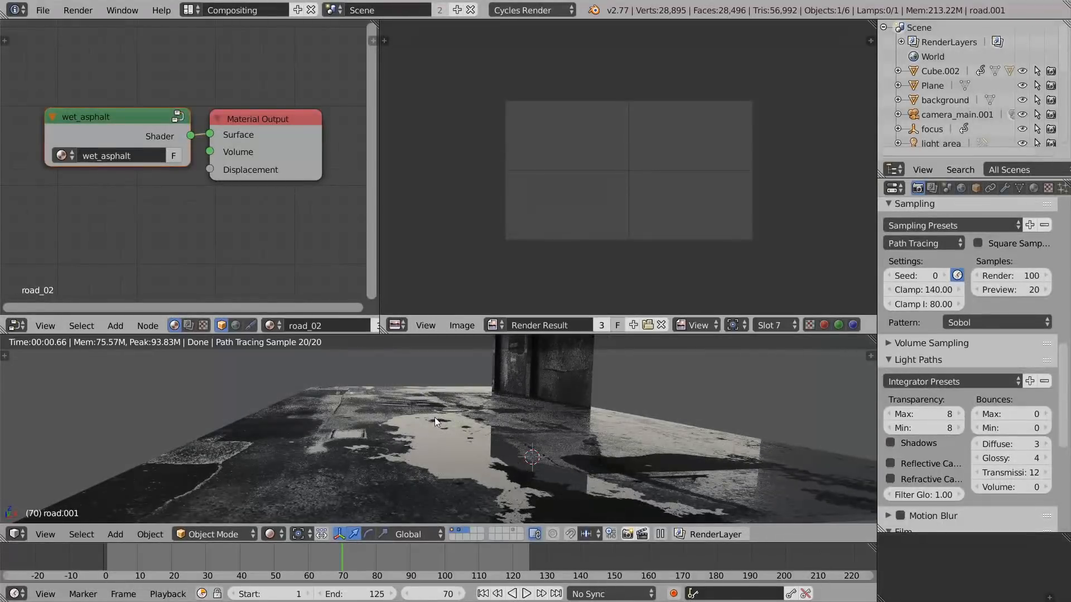
# Step: Display road_01_1.png in the image editor and examine the puddle area in the texture and on the road
pyautogui.click(494, 325)
pyautogui.click(582, 387)
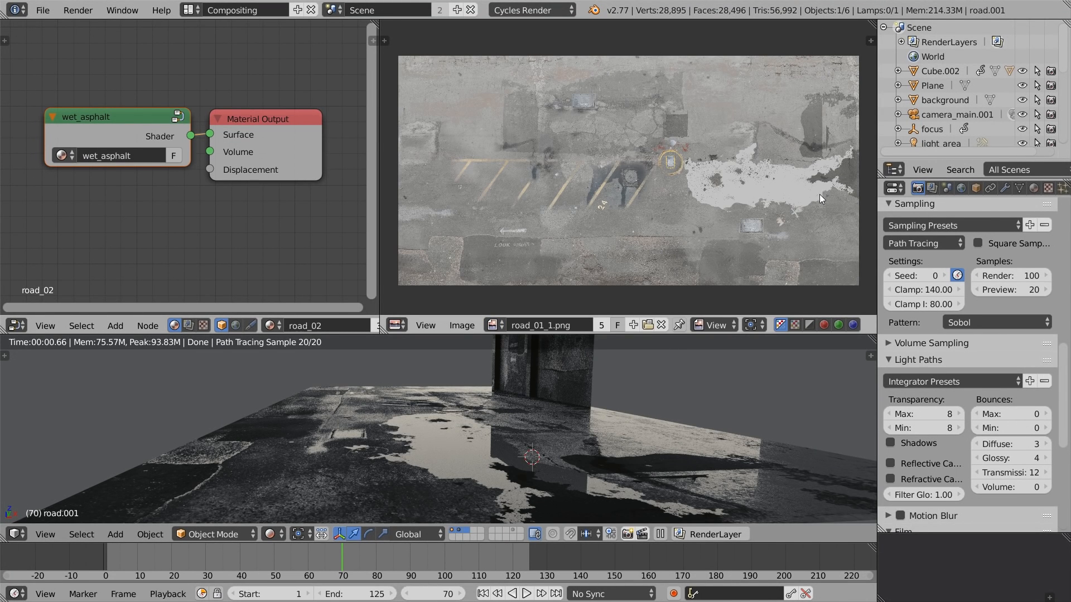
pyautogui.scroll(3, 819, 194)
pyautogui.scroll(3, 841, 109)
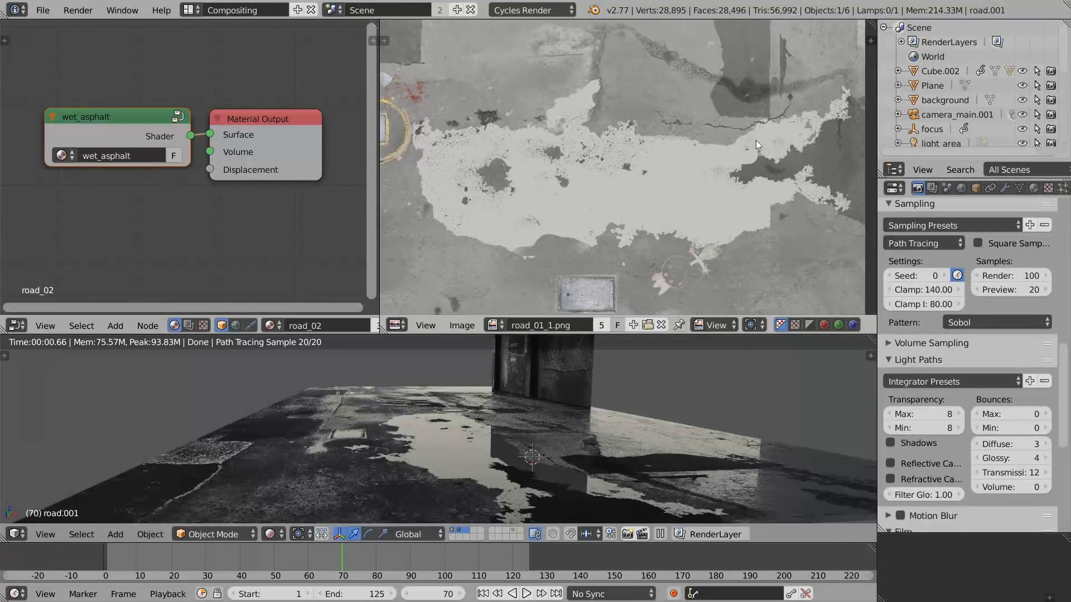
pyautogui.moveTo(635, 399); pyautogui.dragTo(598, 449, button='middle')
pyautogui.press('Home')
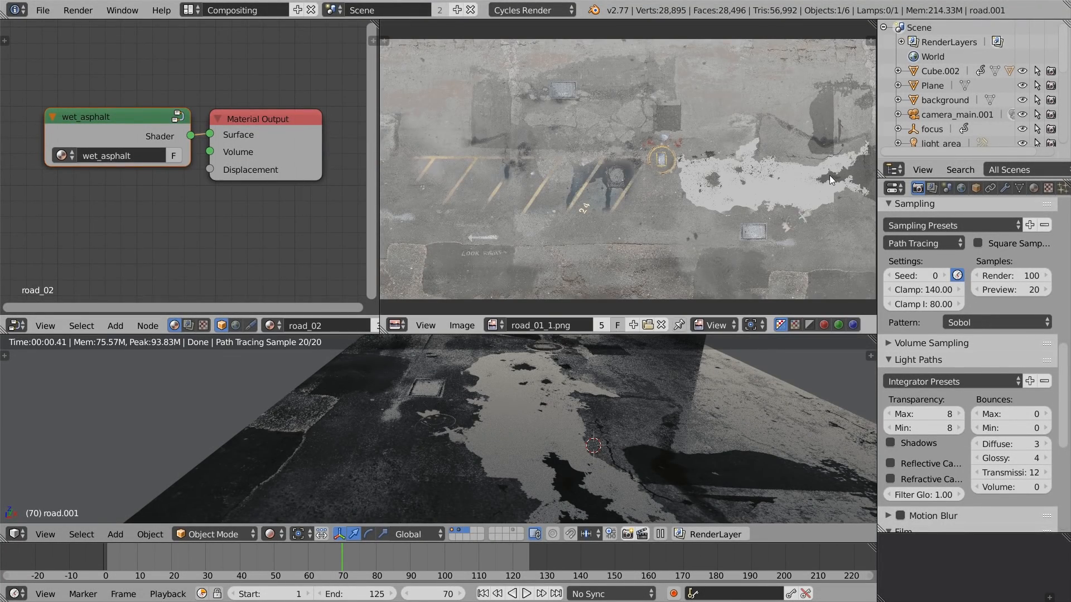
# Step: Merge the image editor into the node editor and spread the wet_asphalt and Material Output nodes apart
pyautogui.moveTo(376, 24); pyautogui.dragTo(386, 23)
pyautogui.press('g')
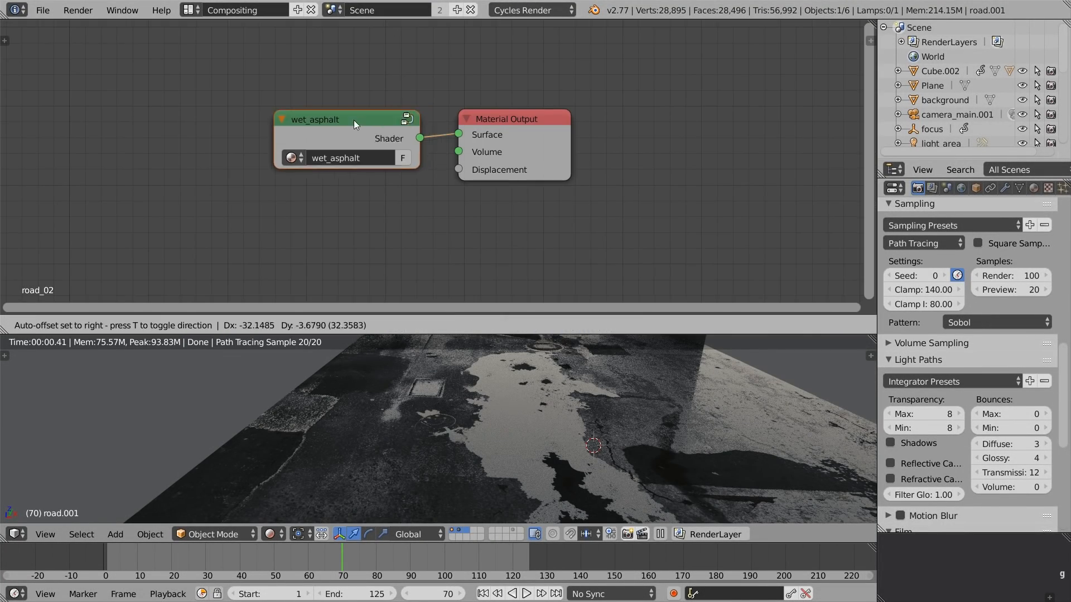
pyautogui.click(207, 114)
pyautogui.rightClick(498, 121)
pyautogui.press('g')
pyautogui.click(631, 122)
pyautogui.moveTo(404, 177); pyautogui.dragTo(459, 174, button='middle')
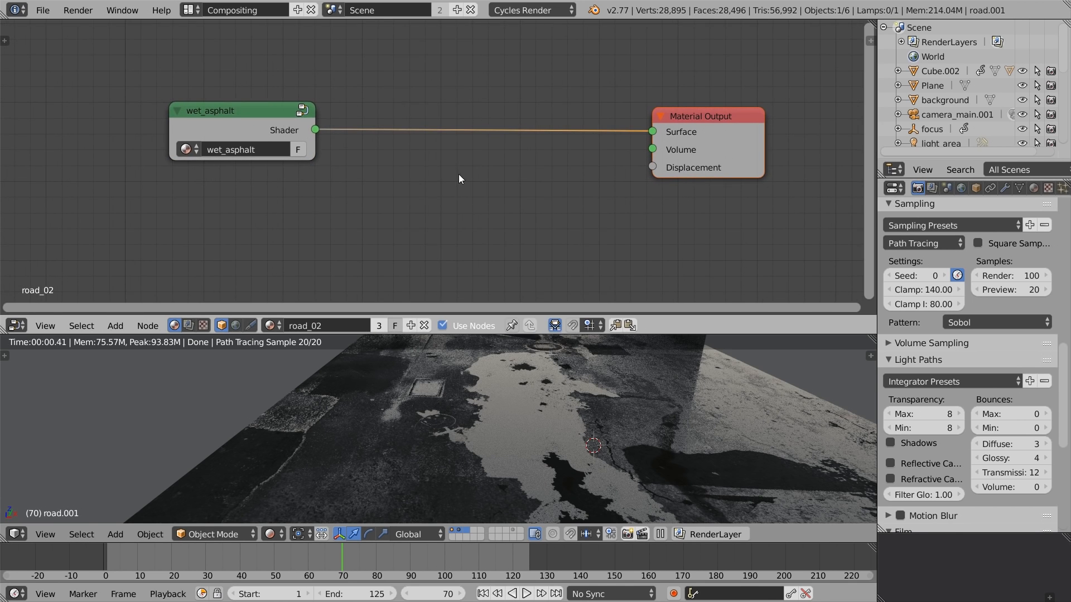
# Step: Insert a Mix Shader on the link between wet_asphalt and Material Output
pyautogui.hotkey('shift', 'a')
pyautogui.moveTo(429, 110)
pyautogui.click(556, 120)
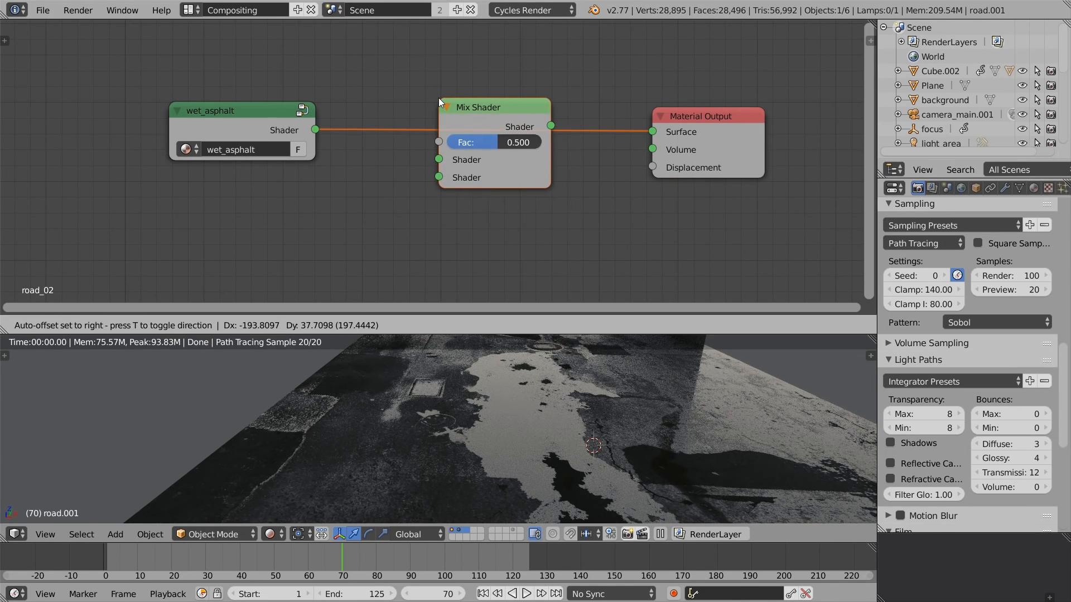
pyautogui.click(439, 98)
# Step: Add a yellow Diffuse BSDF below wet_asphalt and connect it to the Mix Shader's second shader input
pyautogui.hotkey('shift', 'a')
pyautogui.moveTo(360, 193)
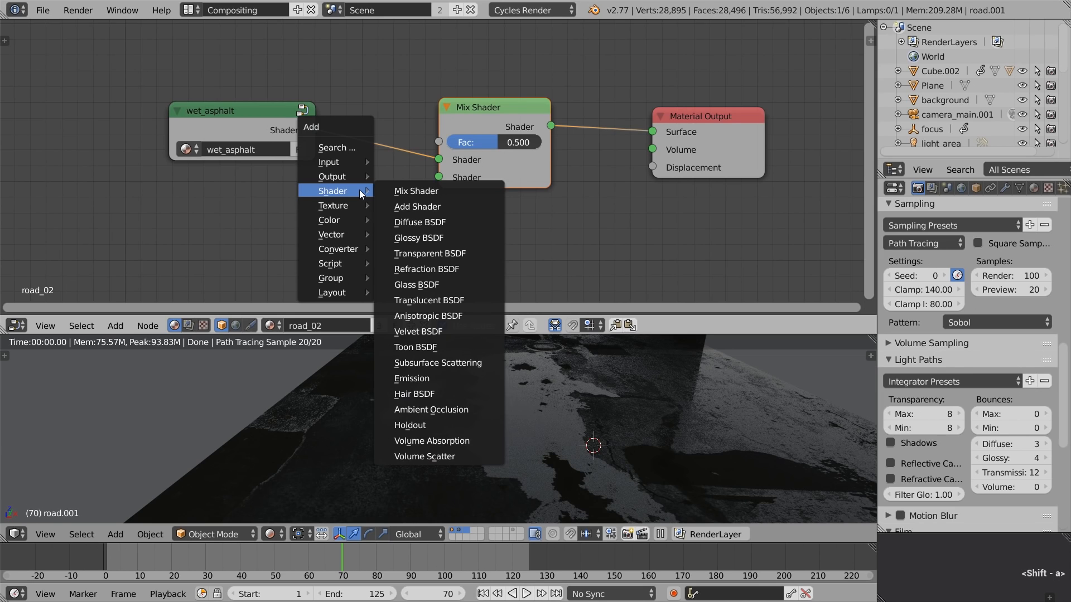
pyautogui.click(452, 222)
pyautogui.click(202, 226)
pyautogui.click(210, 239)
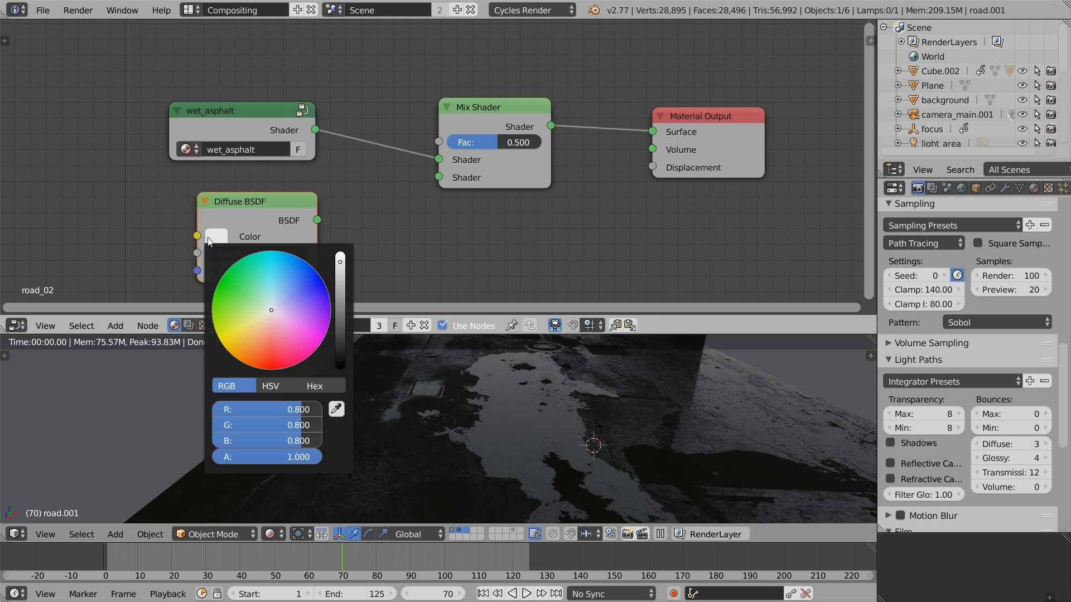
pyautogui.moveTo(244, 359); pyautogui.dragTo(201, 348)
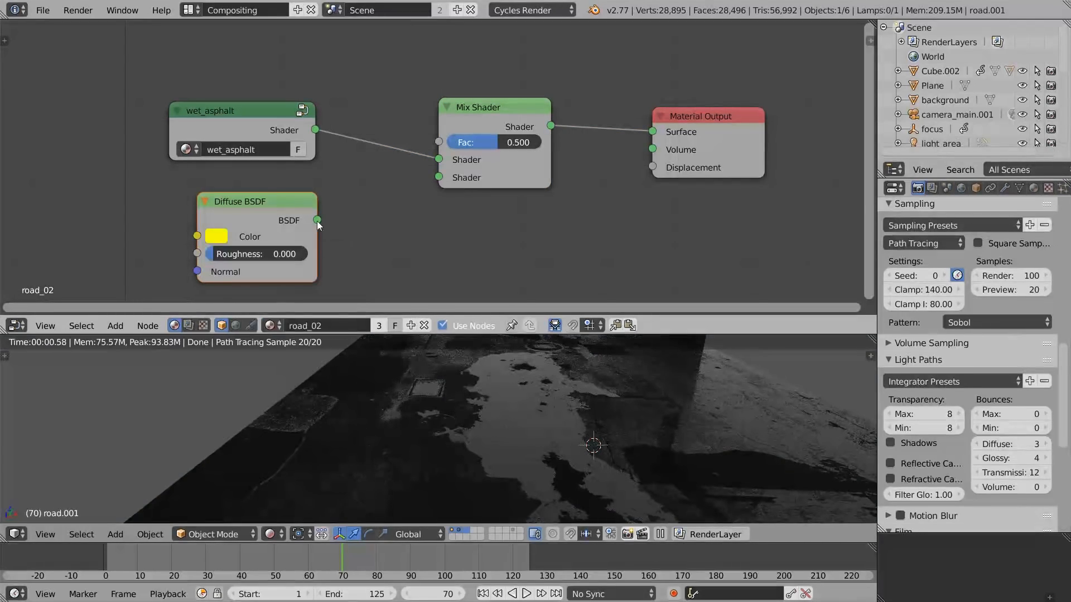
pyautogui.moveTo(317, 219); pyautogui.dragTo(439, 177)
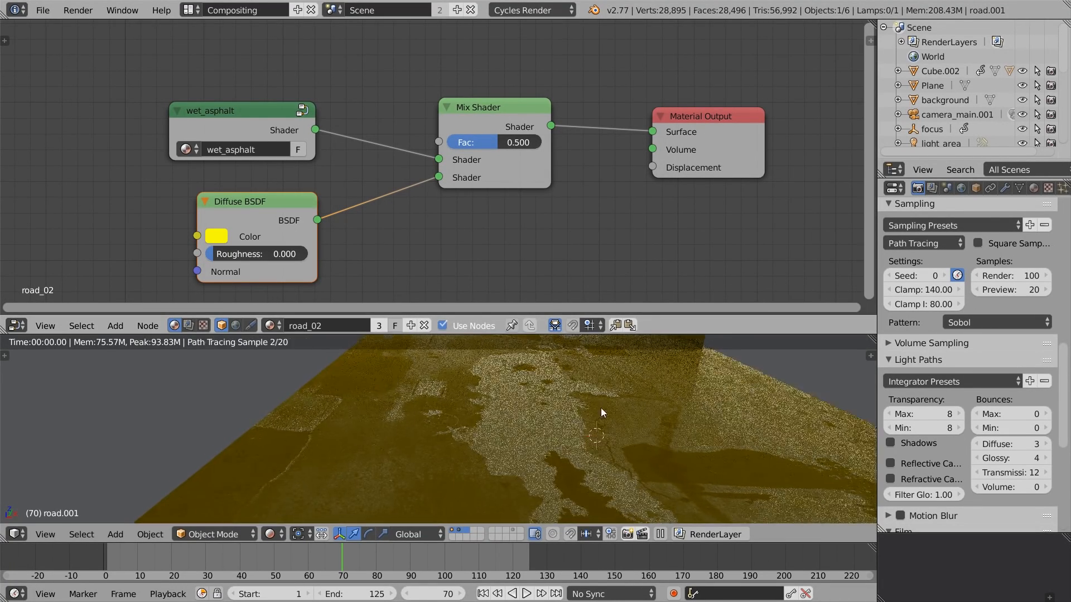
# Step: Add an Image Texture node with road_01_1.png above wet_asphalt and connect its Color output to the Mix Shader's Fac
pyautogui.scroll(-3, 601, 407)
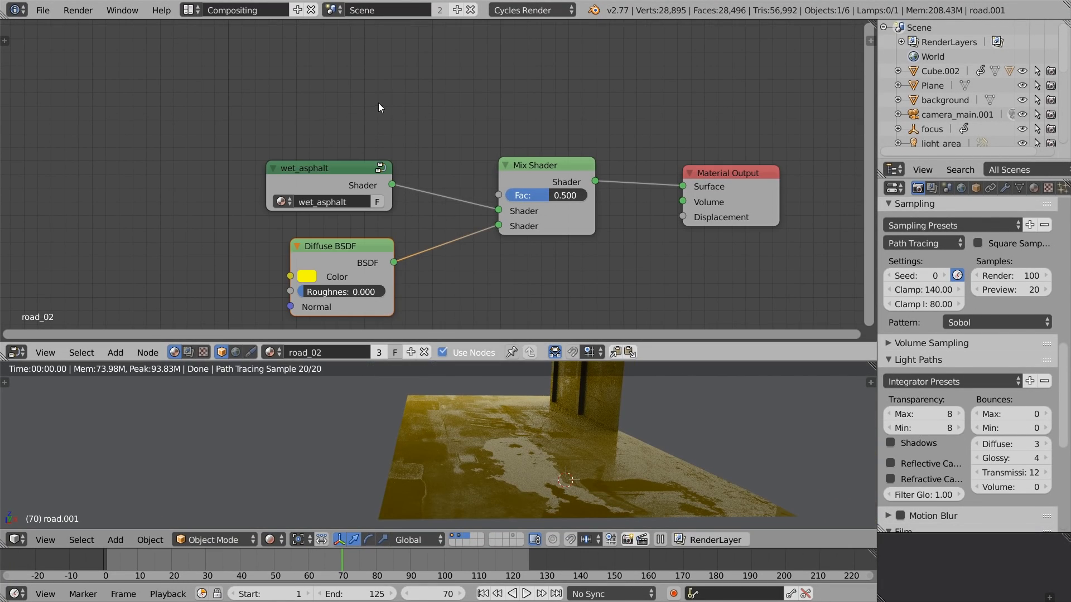
pyautogui.hotkey('shift', 'a')
pyautogui.moveTo(373, 112)
pyautogui.click(441, 149)
pyautogui.click(307, 79)
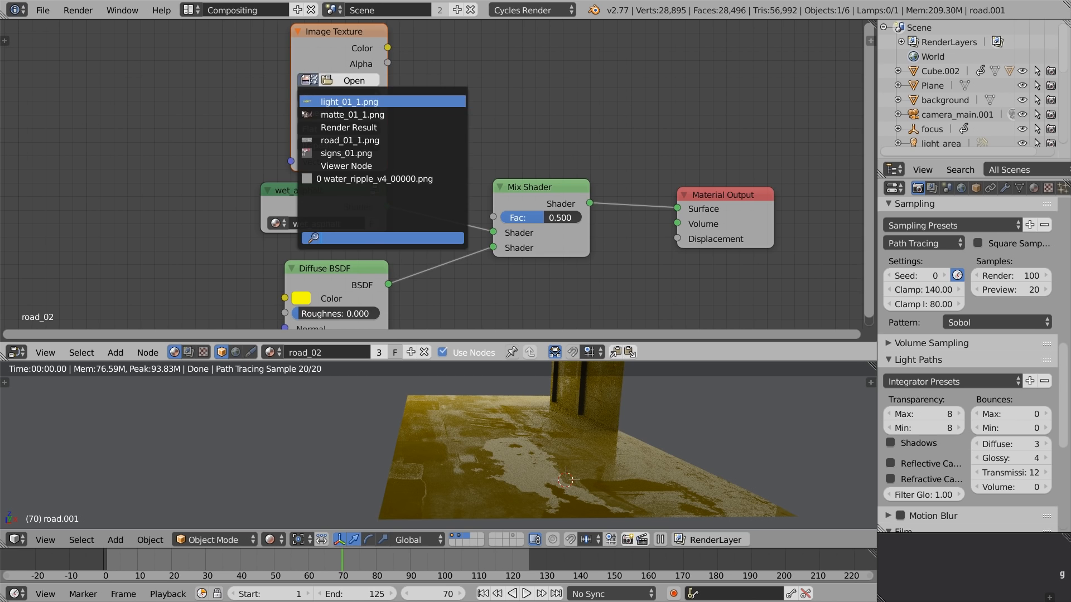
pyautogui.click(350, 140)
pyautogui.moveTo(388, 47); pyautogui.dragTo(498, 217)
pyautogui.rightClick(346, 207)
pyautogui.press('g')
pyautogui.click(346, 220)
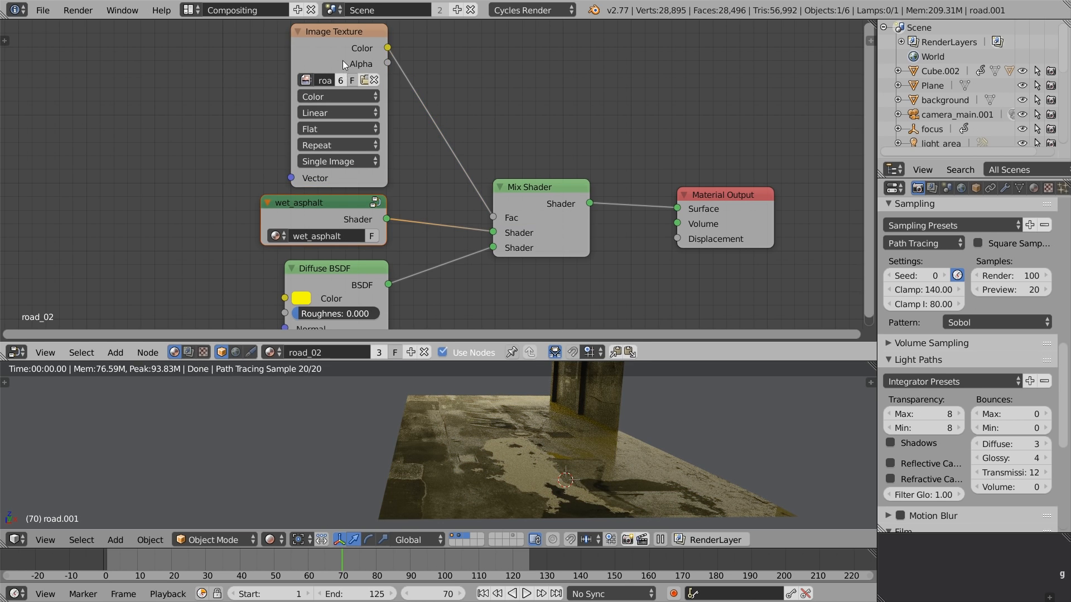
# Step: Preview the Image Texture on the road and shift the Mix Shader and output nodes away to make room in the tree
pyautogui.keyDown('ctrl'); pyautogui.keyDown('shift'); pyautogui.click(345, 57); pyautogui.keyUp('shift'); pyautogui.keyUp('ctrl')
pyautogui.press('a')
pyautogui.press('b')
pyautogui.moveTo(505, 145); pyautogui.dragTo(700, 208)
pyautogui.moveTo(695, 195); pyautogui.dragTo(858, 200)
# Step: Insert a ColorRamp between the Image Texture and the Mix Shader's Fac and bring its black and white stops close together near 0.46
pyautogui.hotkey('shift', 'a')
pyautogui.moveTo(459, 158)
pyautogui.moveTo(463, 201)
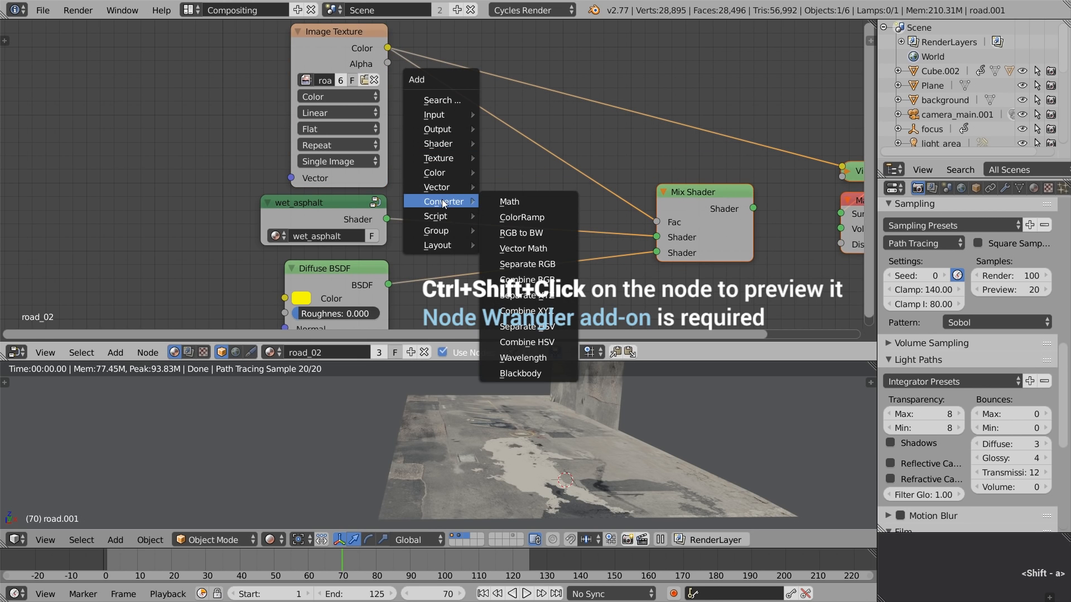
pyautogui.click(560, 213)
pyautogui.click(435, 76)
pyautogui.moveTo(441, 149); pyautogui.dragTo(509, 147)
pyautogui.moveTo(590, 149); pyautogui.dragTo(522, 160)
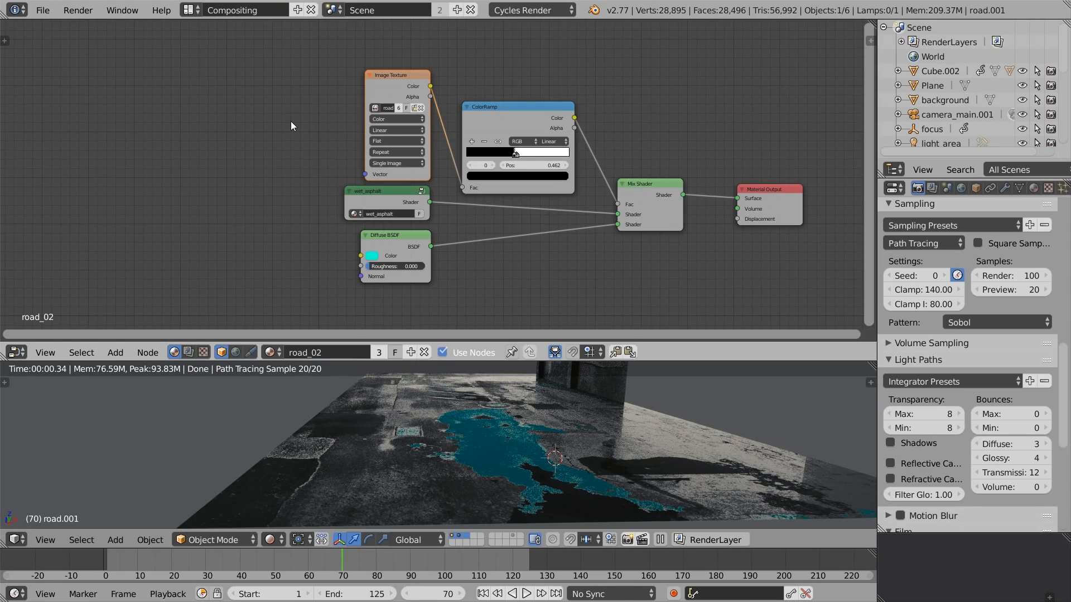
# Step: Add a UV Map node set to UVMap and connect it to the Image Texture's Vector input
pyautogui.hotkey('shift', 'a')
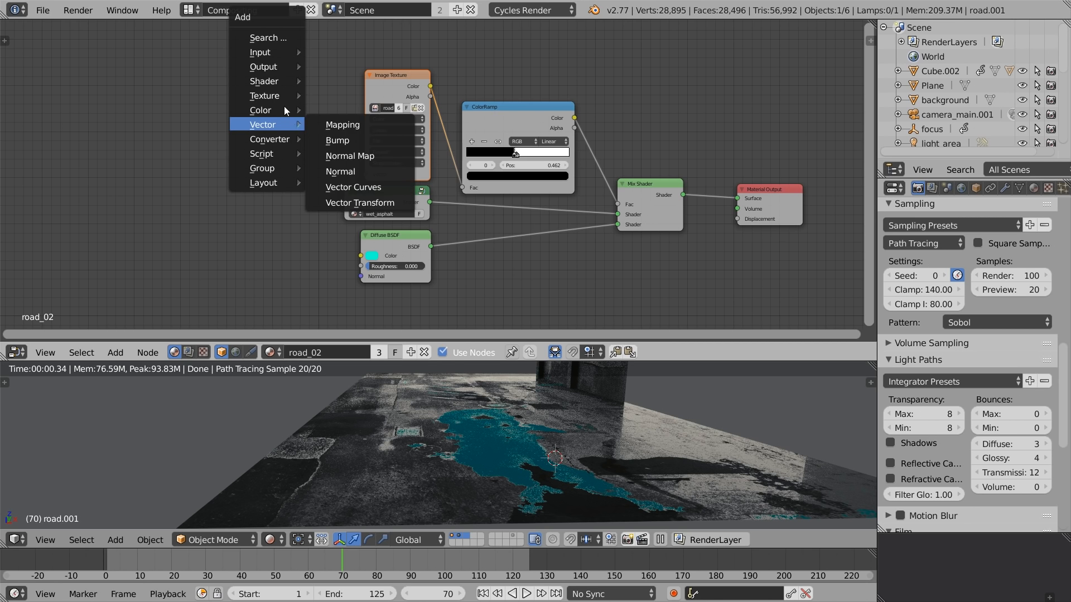
pyautogui.moveTo(268, 52)
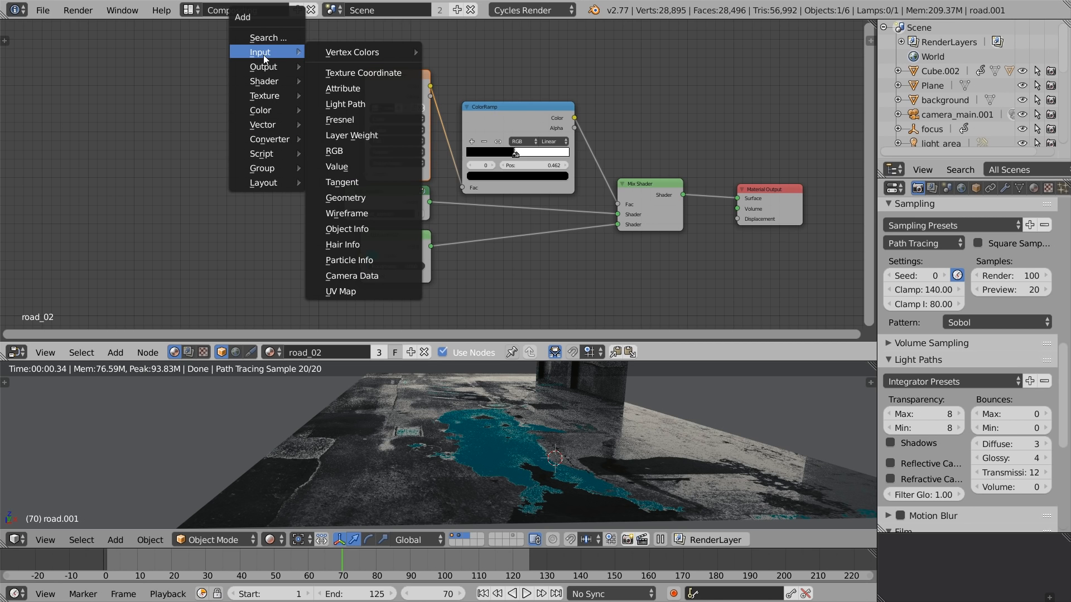
pyautogui.click(396, 289)
pyautogui.click(282, 68)
pyautogui.scroll(2, 324, 95)
pyautogui.click(318, 111)
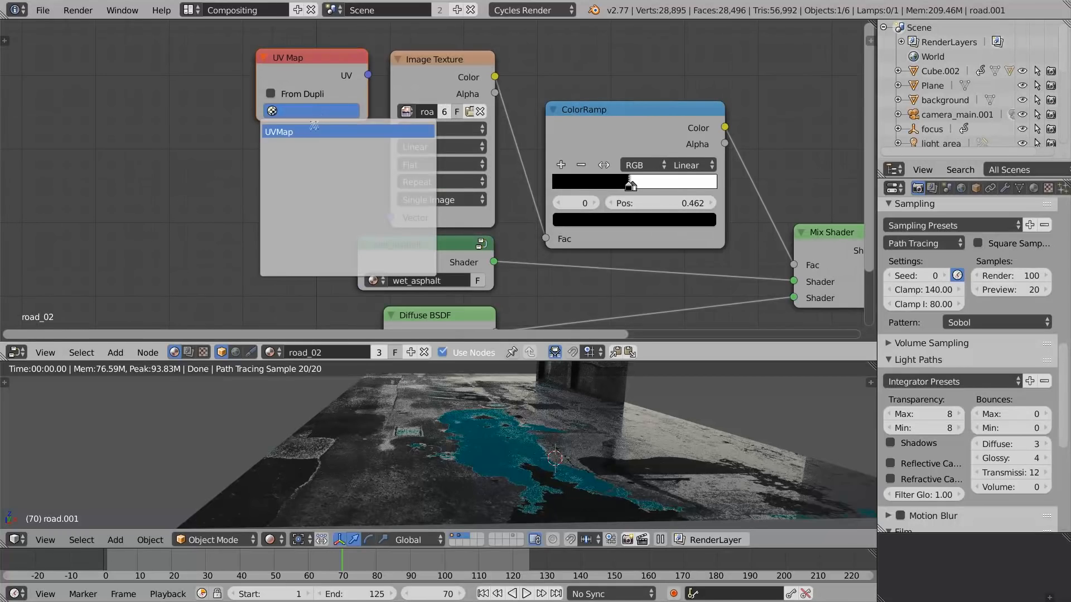
pyautogui.click(312, 131)
pyautogui.moveTo(368, 75); pyautogui.dragTo(391, 220)
# Step: Move the UV Map, Image Texture and ColorRamp nodes up, and raise wet_asphalt away from the Diffuse BSDF
pyautogui.scroll(-3, 392, 223)
pyautogui.press('b')
pyautogui.moveTo(276, 92); pyautogui.dragTo(552, 169)
pyautogui.press('g')
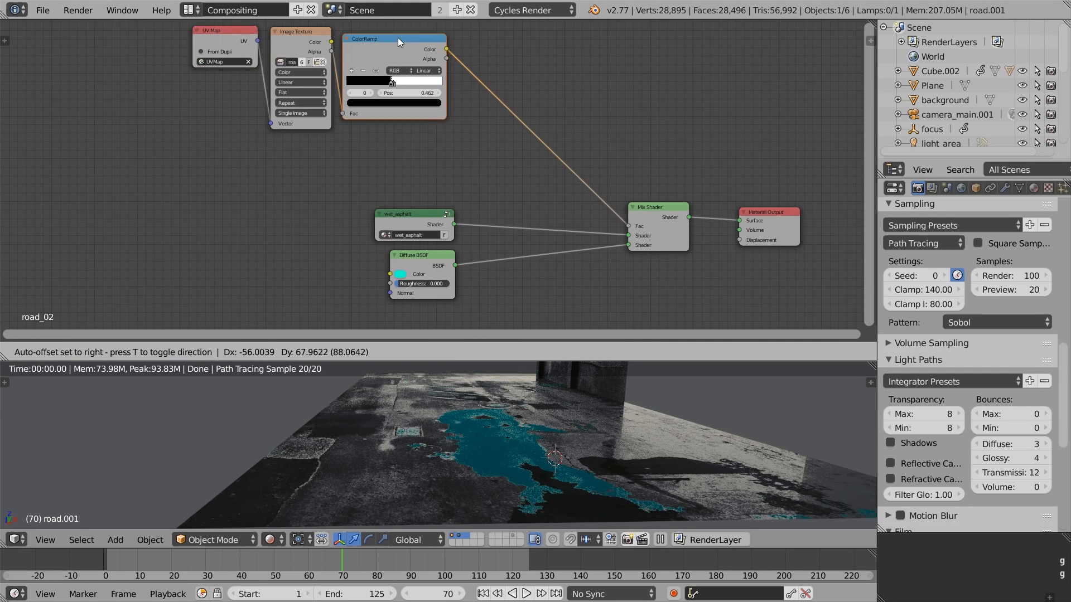
pyautogui.click(406, 94)
pyautogui.moveTo(421, 216); pyautogui.dragTo(407, 126)
# Step: Darken the Diffuse BSDF's color to nearly pure black
pyautogui.moveTo(464, 210); pyautogui.dragTo(489, 120, button='middle')
pyautogui.scroll(3, 483, 128)
pyautogui.click(428, 186)
pyautogui.moveTo(507, 96); pyautogui.dragTo(506, 109)
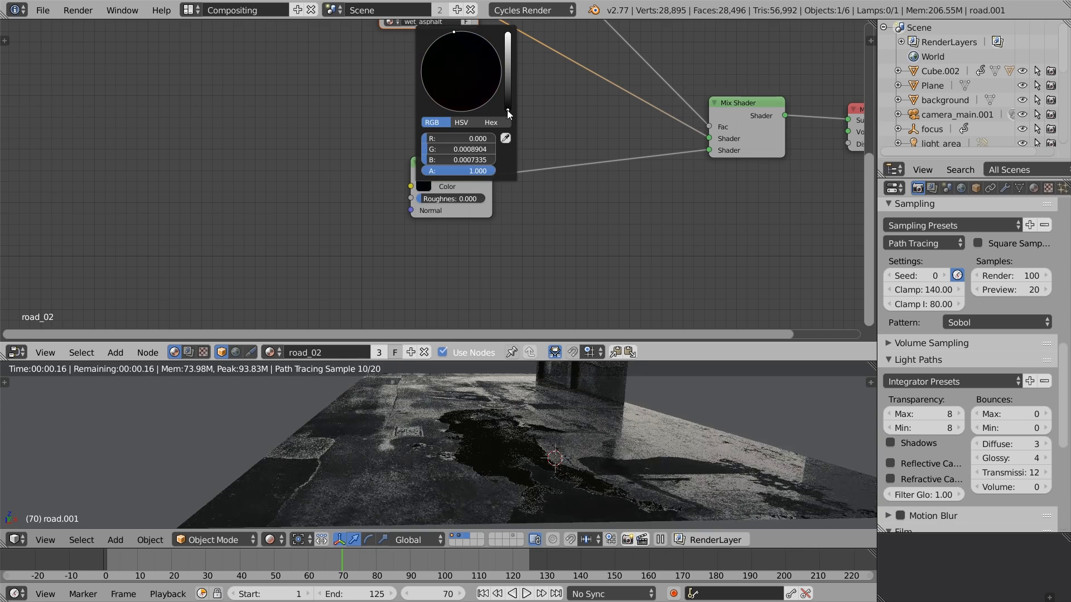
# Step: Move the Diffuse BSDF farther from the Mix Shader and insert a second Mix Shader on the link between them
pyautogui.moveTo(459, 168); pyautogui.dragTo(337, 145)
pyautogui.hotkey('shift', 'a')
pyautogui.moveTo(423, 210)
pyautogui.click(491, 209)
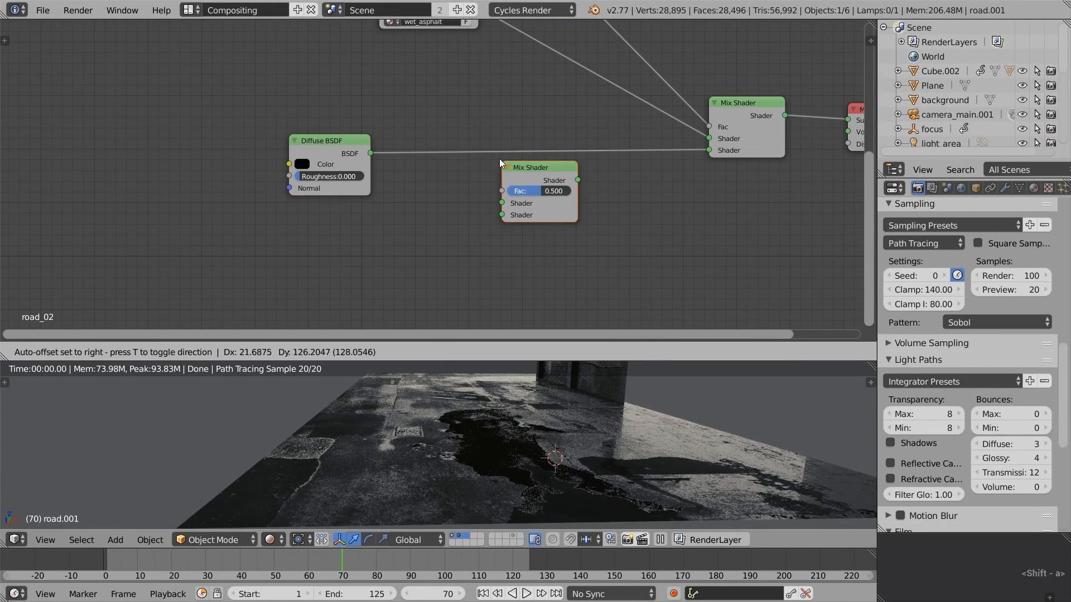
pyautogui.click(439, 186)
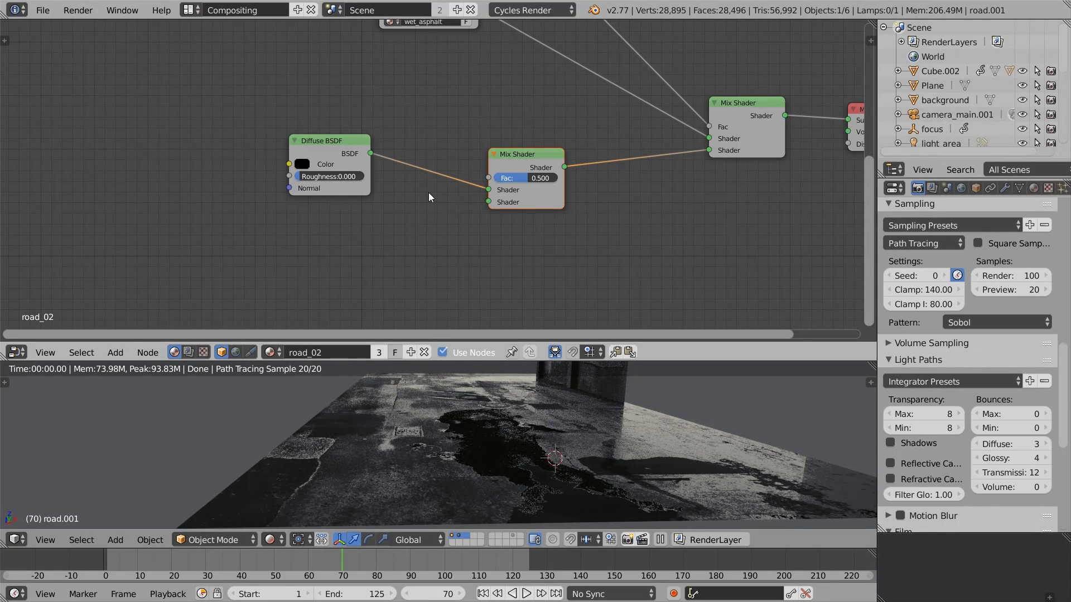
# Step: Add a Glossy BSDF below the Diffuse BSDF and connect it to the new Mix Shader's second shader input
pyautogui.hotkey('shift', 'a')
pyautogui.click(488, 240)
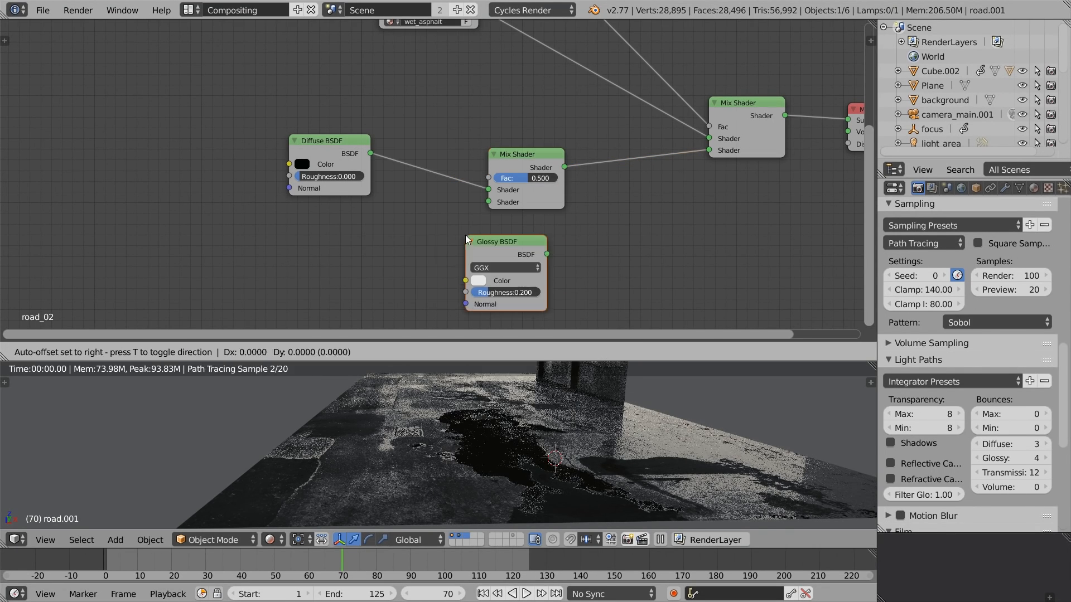
pyautogui.click(361, 237)
pyautogui.moveTo(371, 228); pyautogui.dragTo(384, 230)
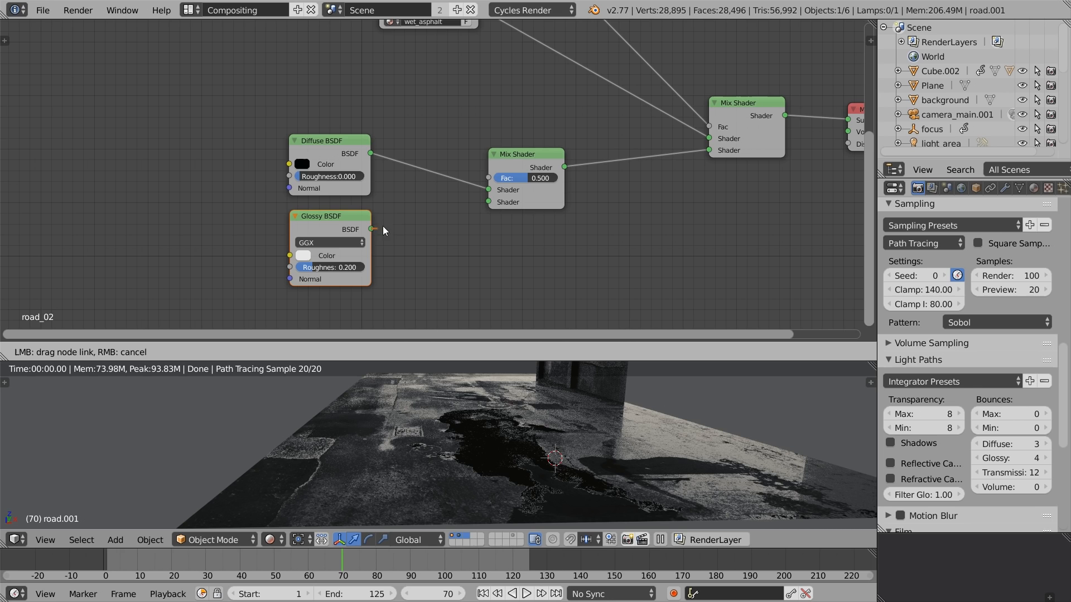
pyautogui.moveTo(491, 209); pyautogui.dragTo(492, 207)
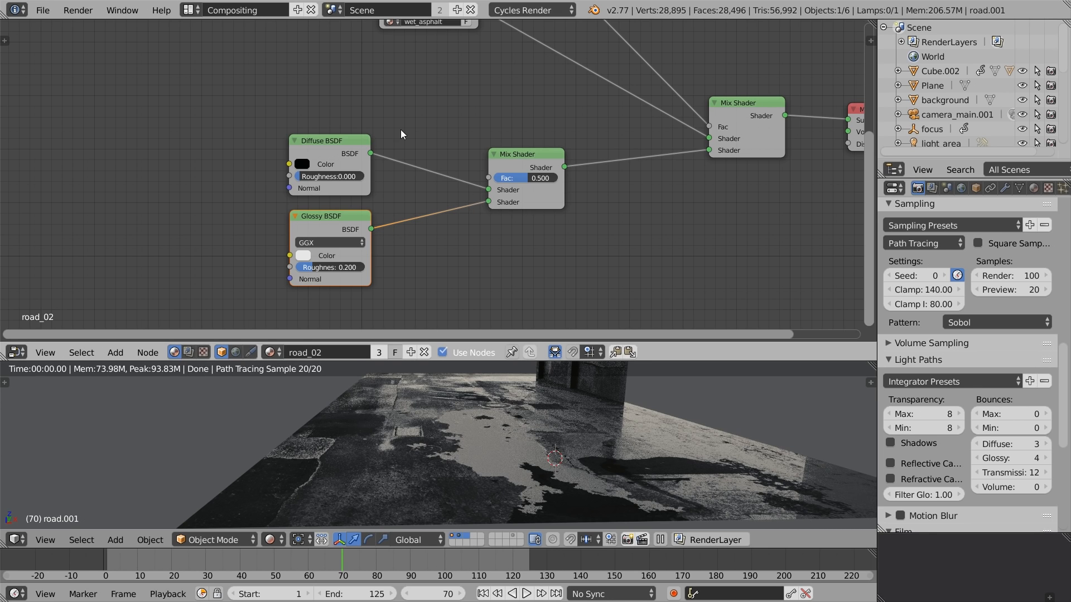
# Step: Connect a new Fresnel node to the puddle Mix Shader's Fac and set the Glossy BSDF's roughness to 0
pyautogui.hotkey('shift', 'a')
pyautogui.moveTo(395, 106)
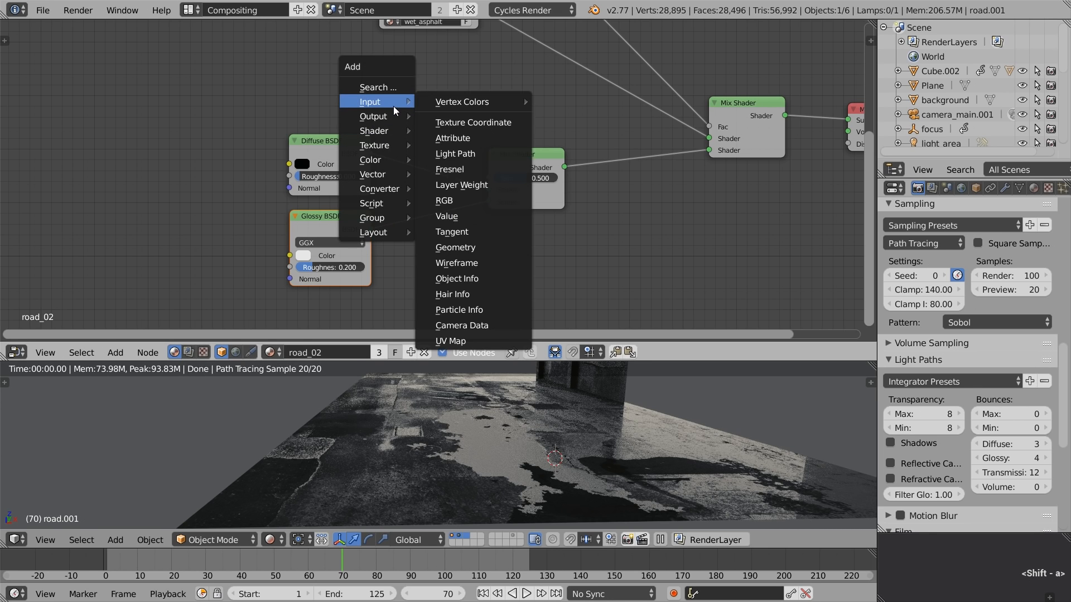
pyautogui.click(467, 169)
pyautogui.click(354, 90)
pyautogui.moveTo(369, 89); pyautogui.dragTo(488, 177)
pyautogui.scroll(1, 399, 185)
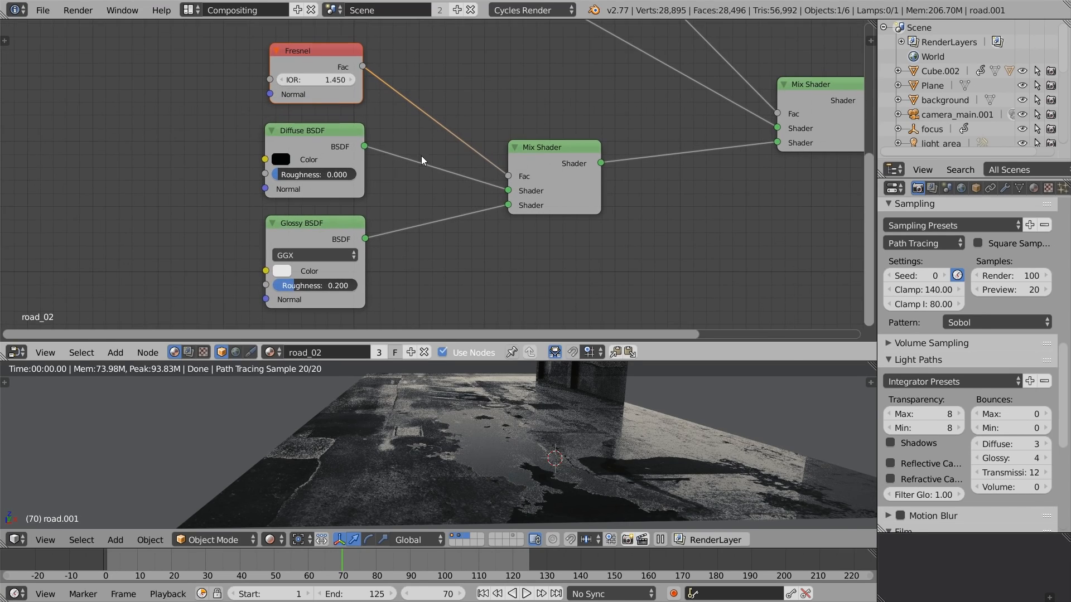
pyautogui.moveTo(319, 288); pyautogui.dragTo(301, 289)
pyautogui.moveTo(520, 474)
pyautogui.mouseDown(button='middle')
pyautogui.moveTo(499, 464)
pyautogui.moveTo(517, 468)
pyautogui.mouseUp(button='middle')
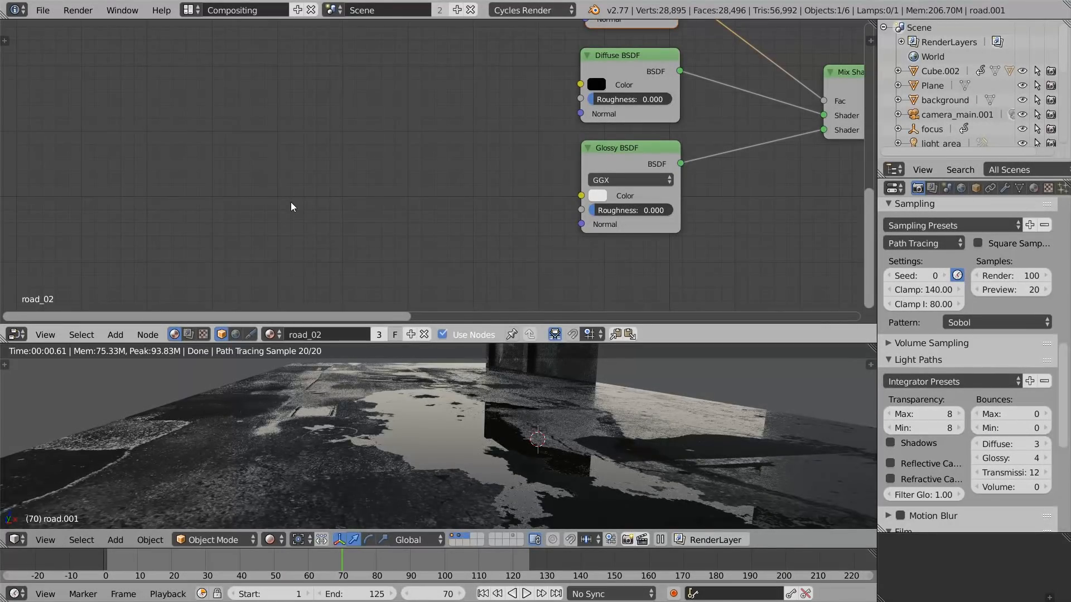
# Step: Import all ripples_sequence PNG files from ripple_sequence_03 as an Image Sequence node and place it beside the puddle shaders
pyautogui.hotkey('shift', 'a')
pyautogui.moveTo(264, 247)
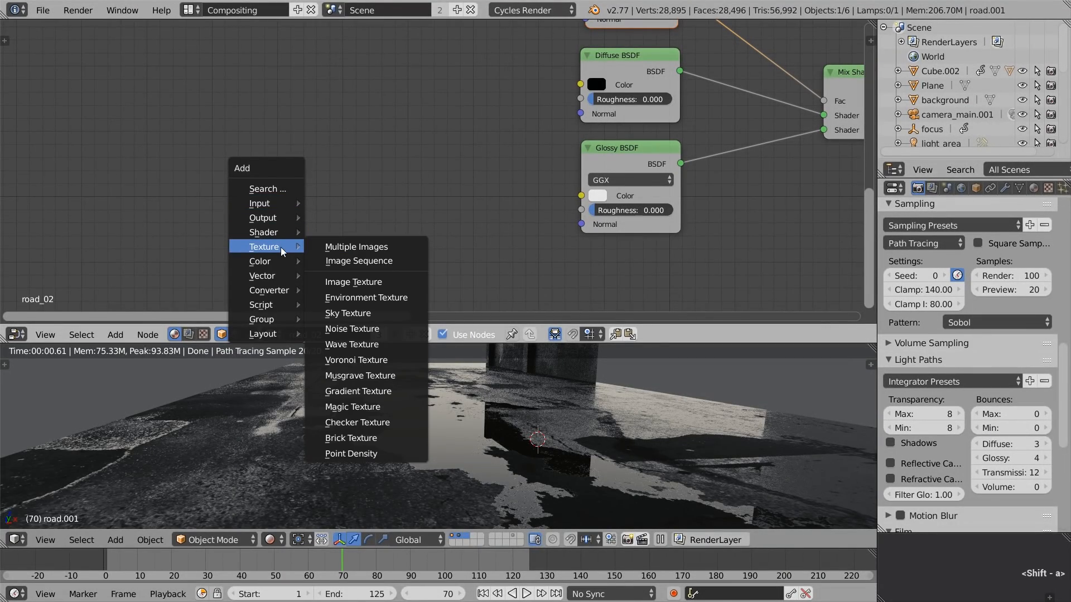
pyautogui.click(409, 264)
pyautogui.click(277, 99)
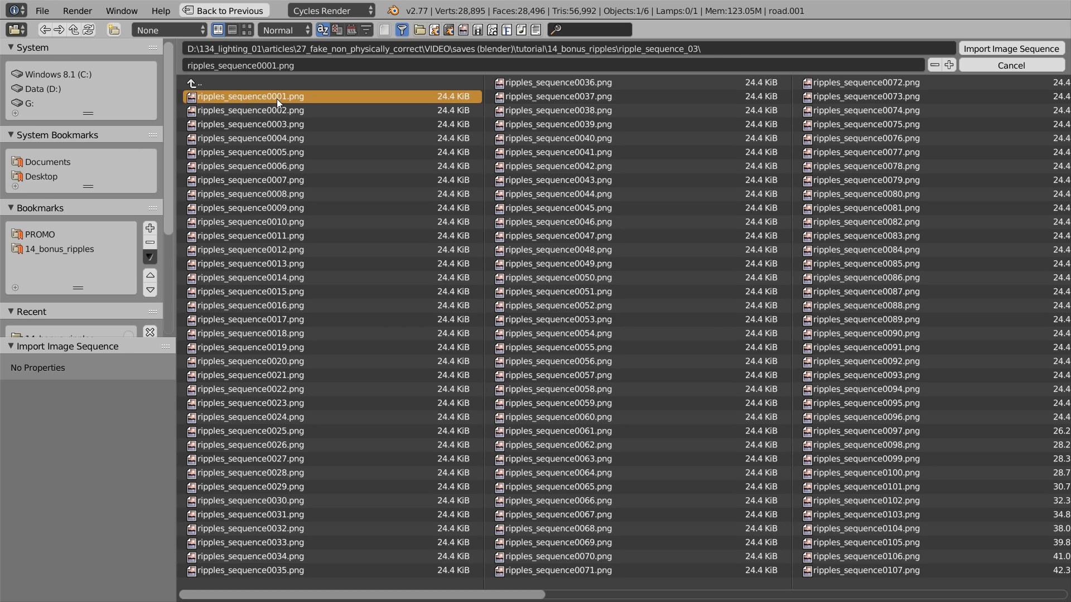
pyautogui.press('a')
pyautogui.press('a')
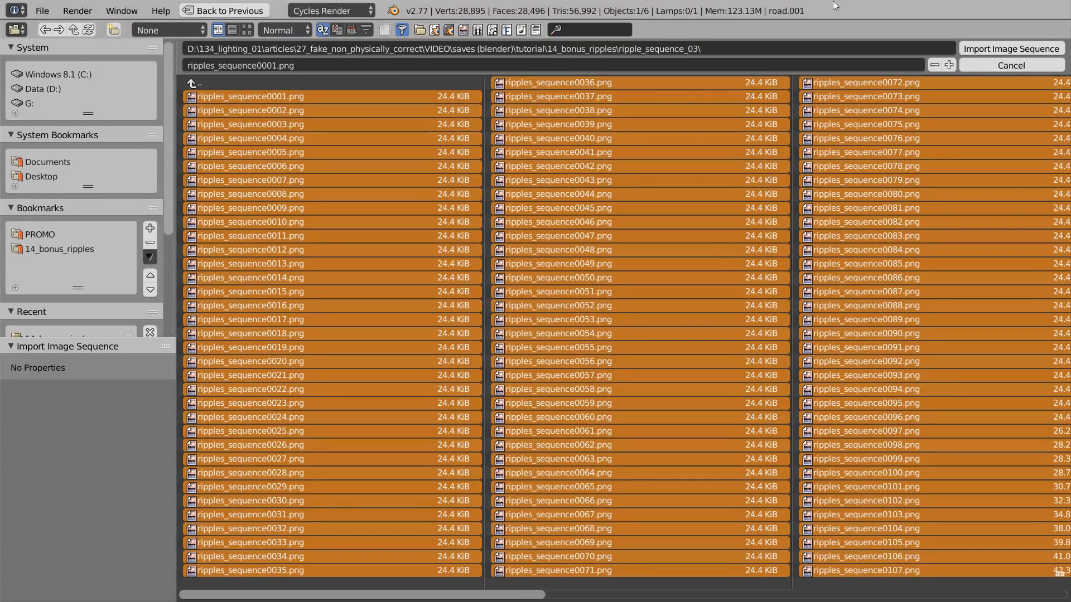
pyautogui.click(1036, 48)
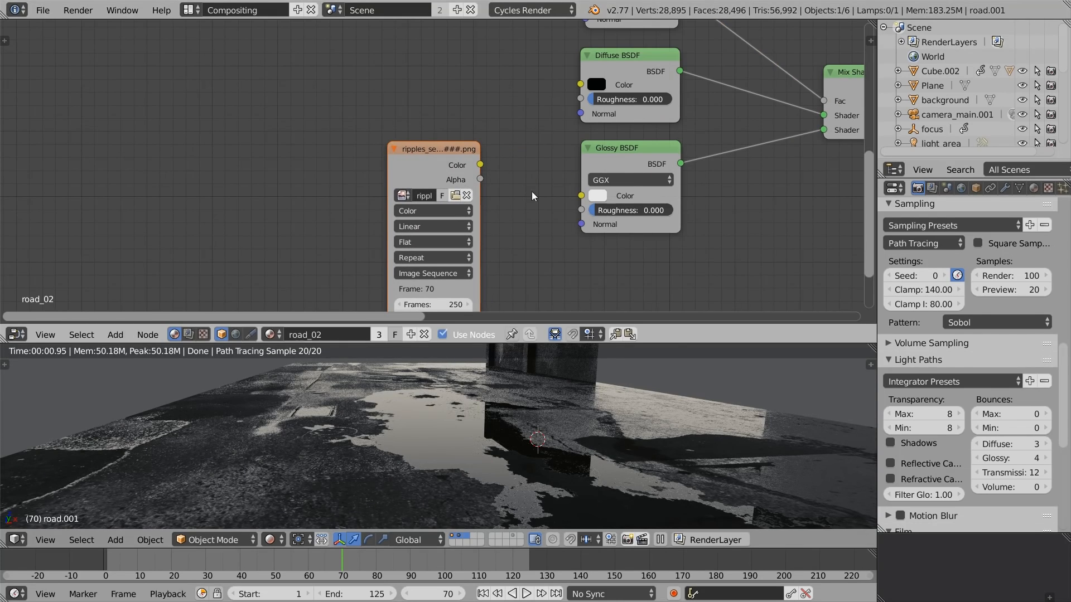
pyautogui.click(295, 172)
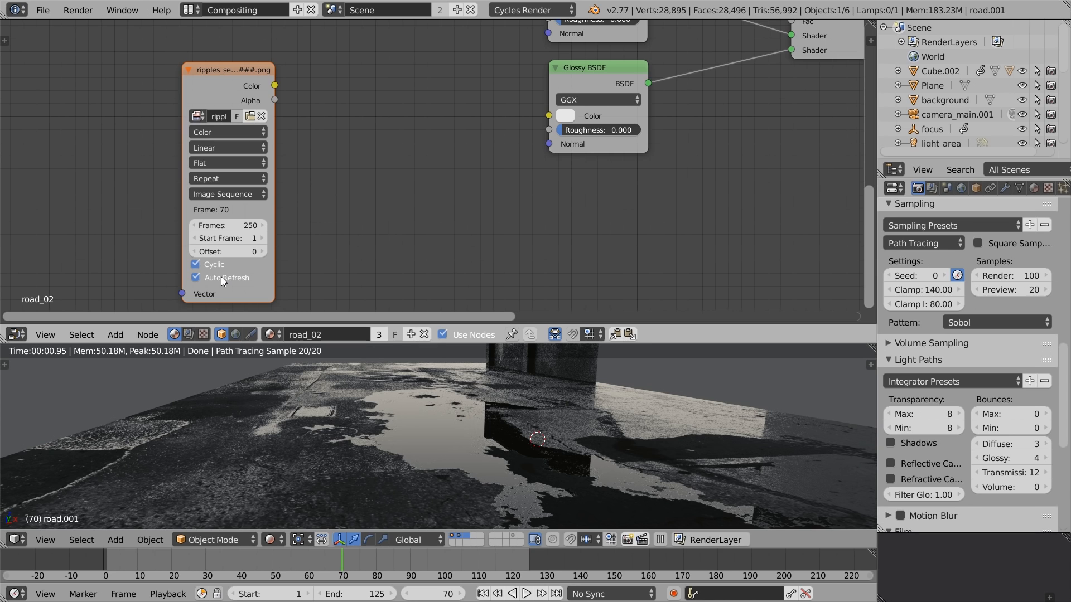
# Step: Preview the ripples image sequence on the road surface and play the animation
pyautogui.keyDown('ctrl'); pyautogui.keyDown('shift'); pyautogui.click(236, 79); pyautogui.keyUp('shift'); pyautogui.keyUp('ctrl')
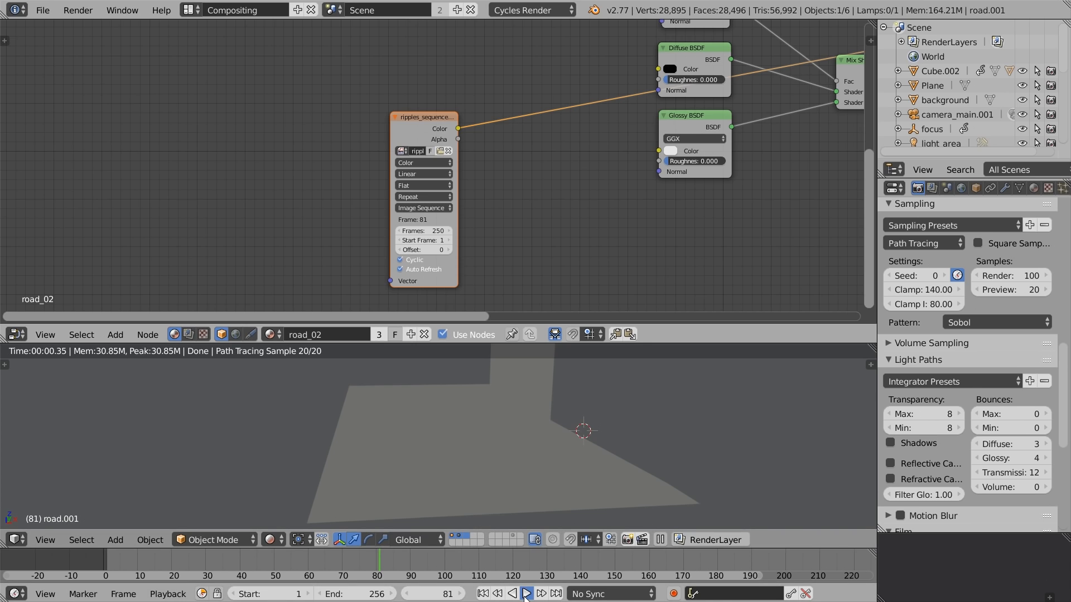
pyautogui.click(526, 594)
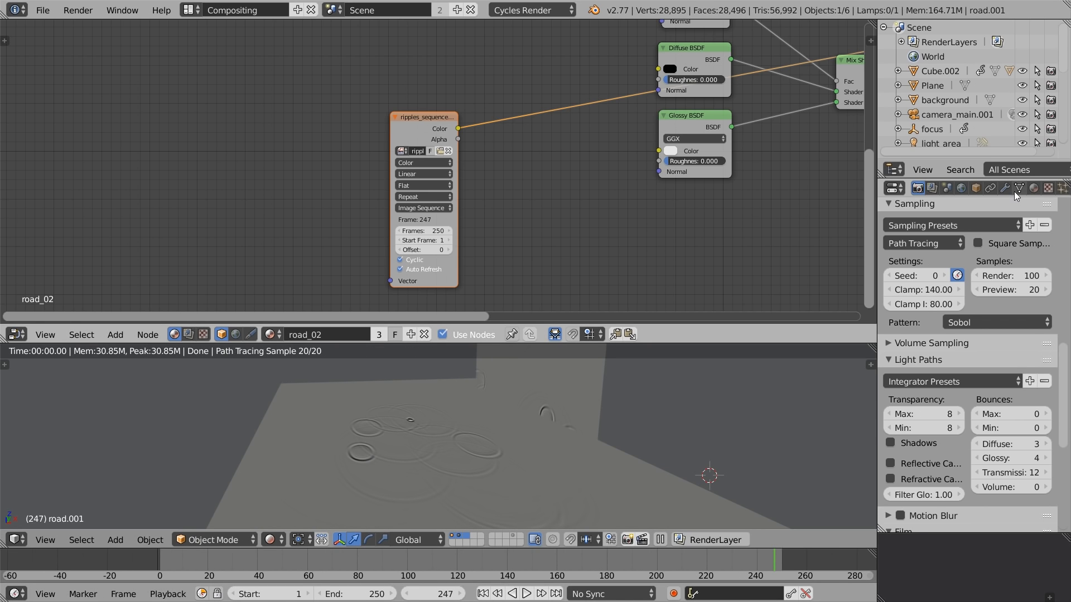
# Step: Add a second UV map to the road mesh and name it UVMap_02
pyautogui.click(1019, 189)
pyautogui.scroll(-4, 993, 451)
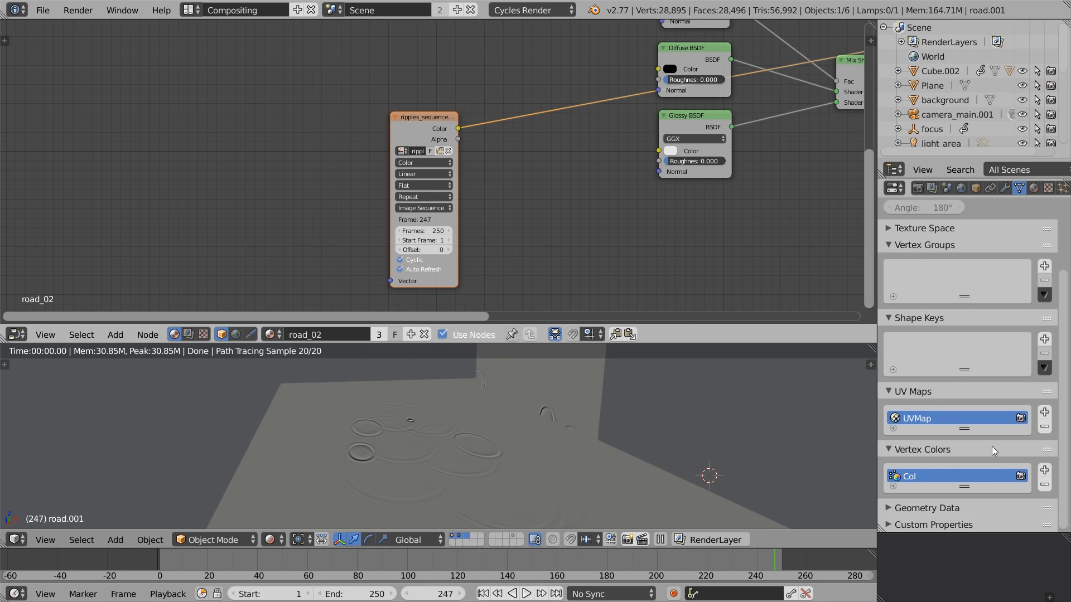
pyautogui.moveTo(963, 428); pyautogui.dragTo(964, 467)
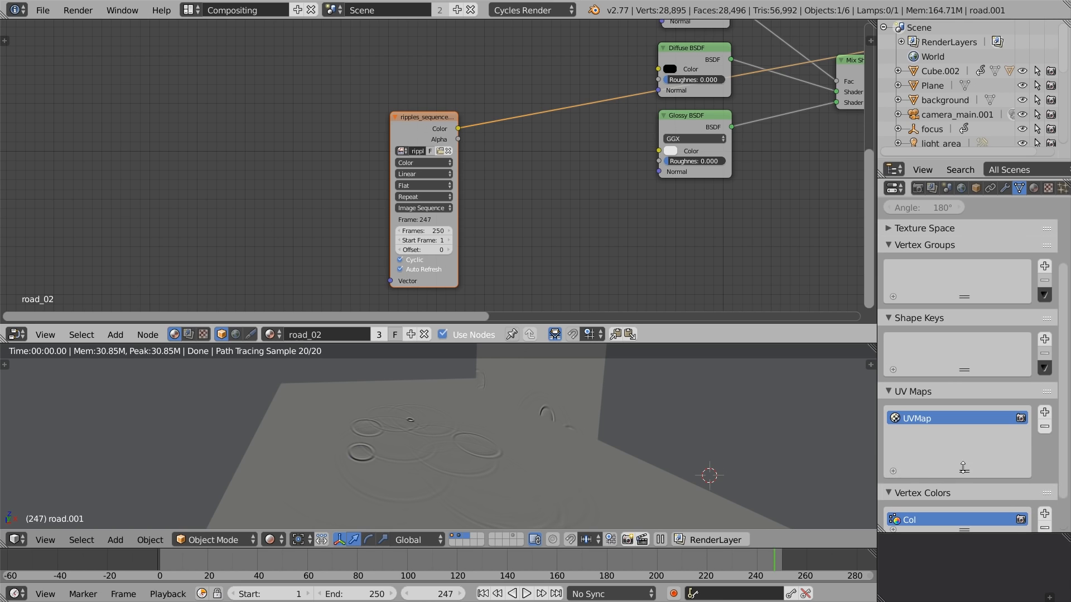
pyautogui.click(1039, 414)
pyautogui.doubleClick(931, 434)
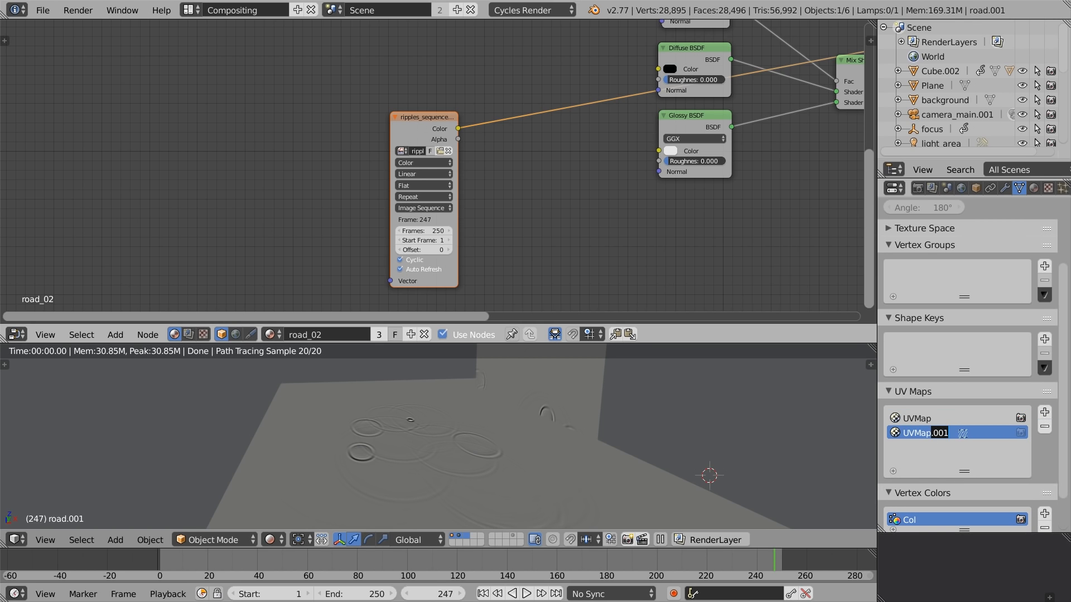
pyautogui.write('UVMap_02')
pyautogui.press('Return')
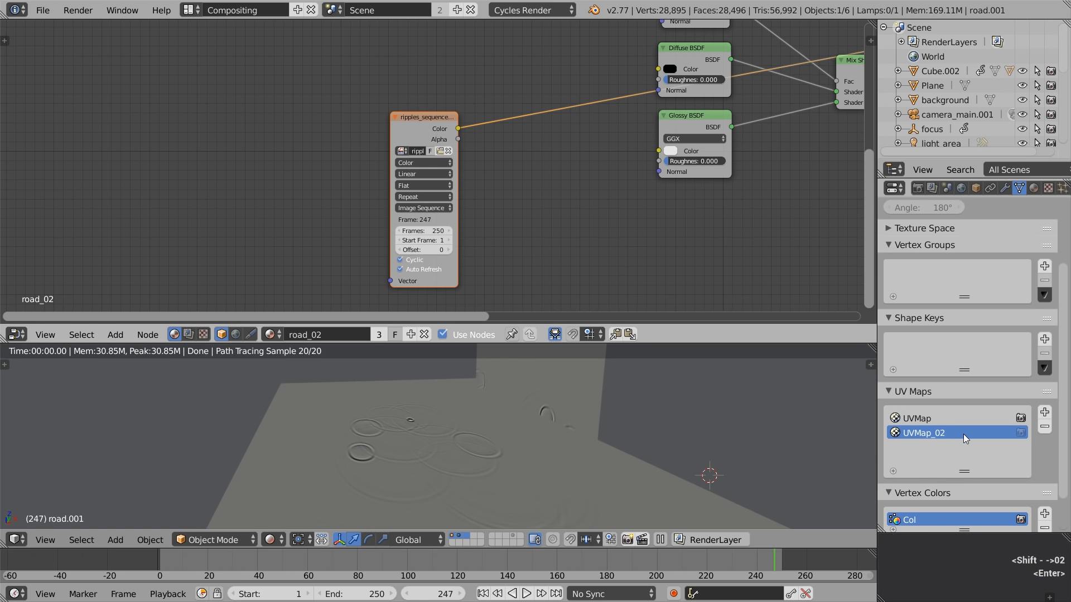
# Step: Add a UV Map node set to UVMap_02 and connect it to the ripples sequence node's Vector input
pyautogui.hotkey('shift', 'a')
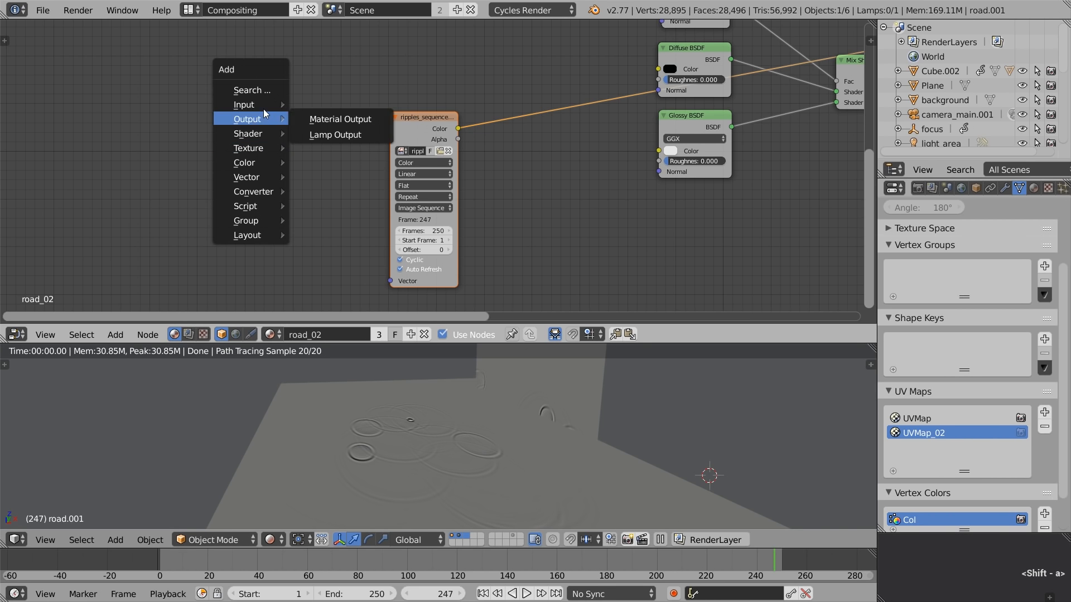
pyautogui.moveTo(263, 106)
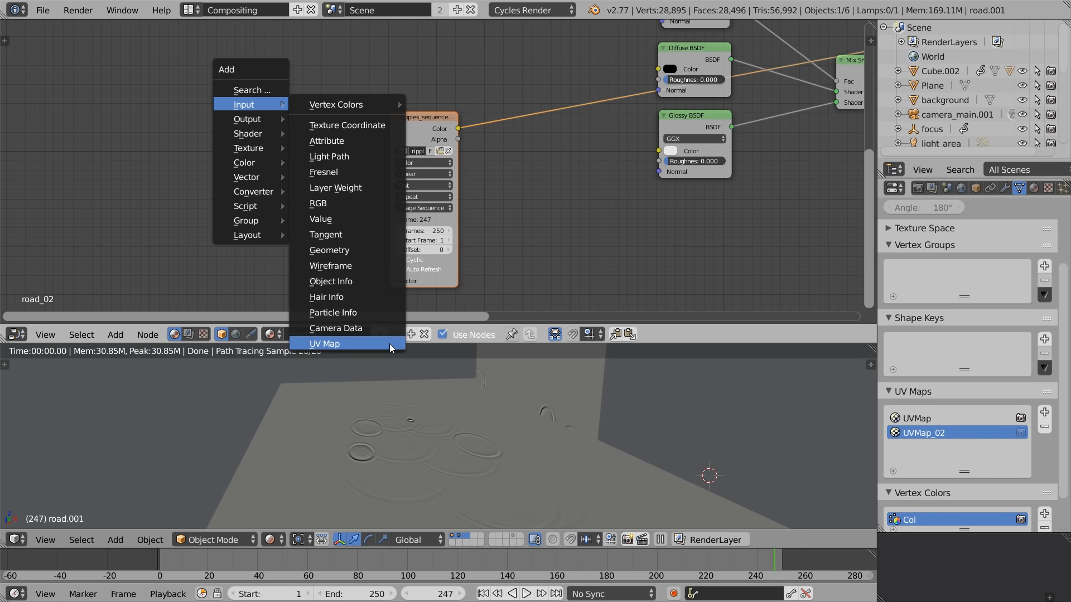
pyautogui.click(389, 344)
pyautogui.click(288, 108)
pyautogui.click(326, 150)
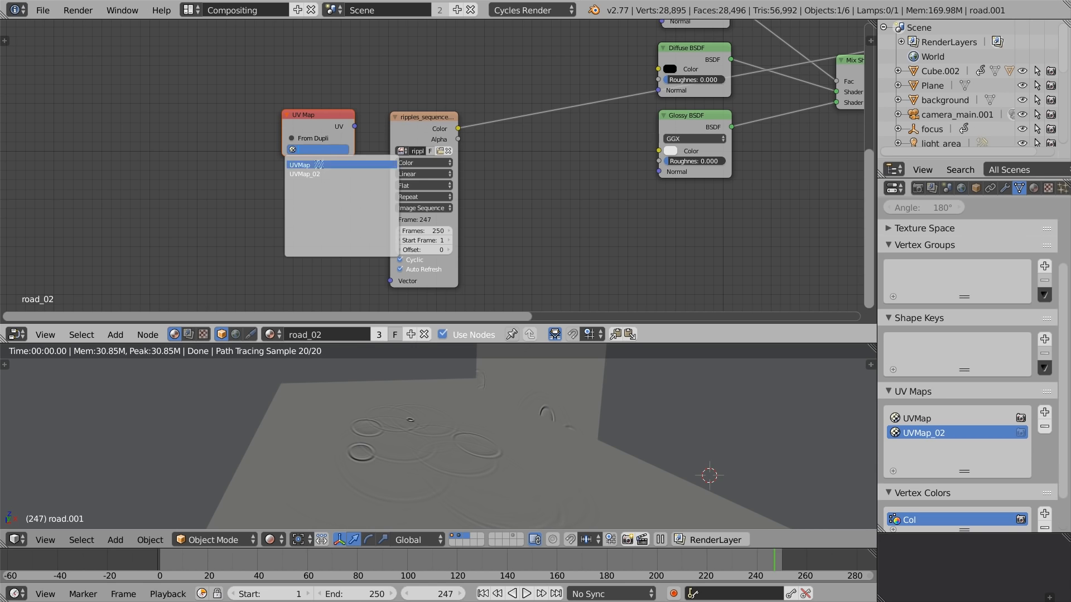
pyautogui.click(323, 174)
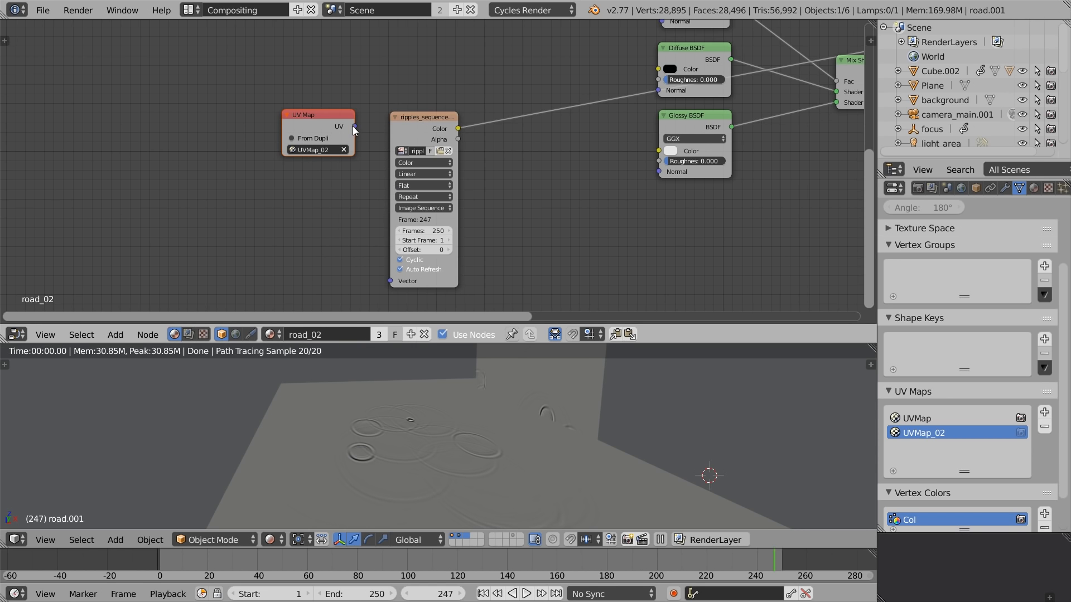
pyautogui.moveTo(354, 127); pyautogui.dragTo(366, 219)
pyautogui.moveTo(386, 283); pyautogui.dragTo(386, 283)
# Step: Leave the rendered preview, split off a UV/Image Editor beside the node editor, and show ripples_sequence####.png with its image properties
pyautogui.hotkey('shift', 'z')
pyautogui.moveTo(872, 24); pyautogui.dragTo(478, 63)
pyautogui.click(492, 333)
pyautogui.click(570, 222)
pyautogui.click(590, 334)
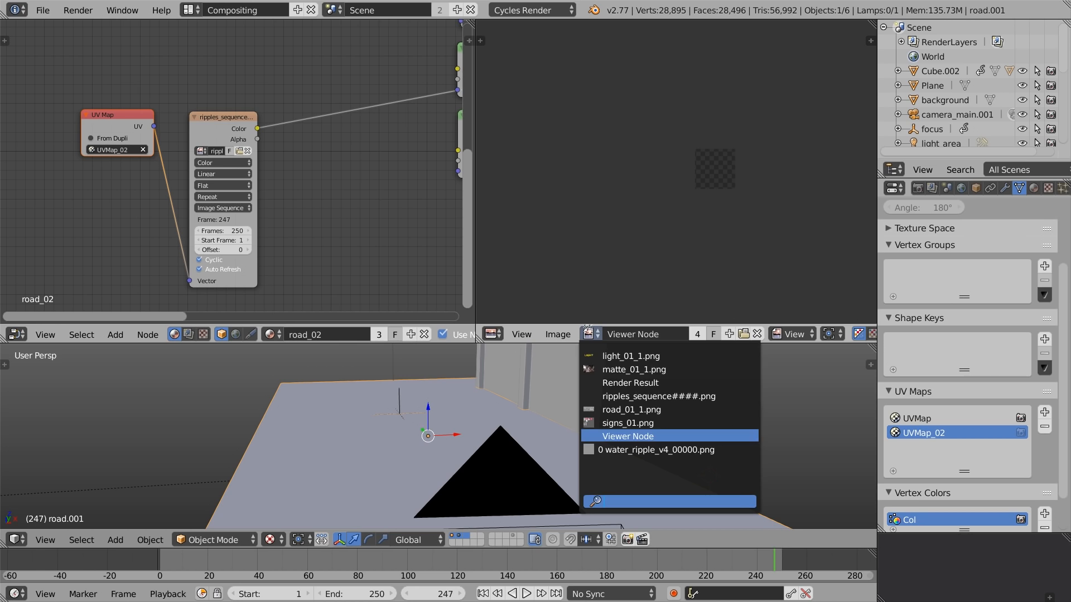
pyautogui.click(632, 394)
pyautogui.press('n')
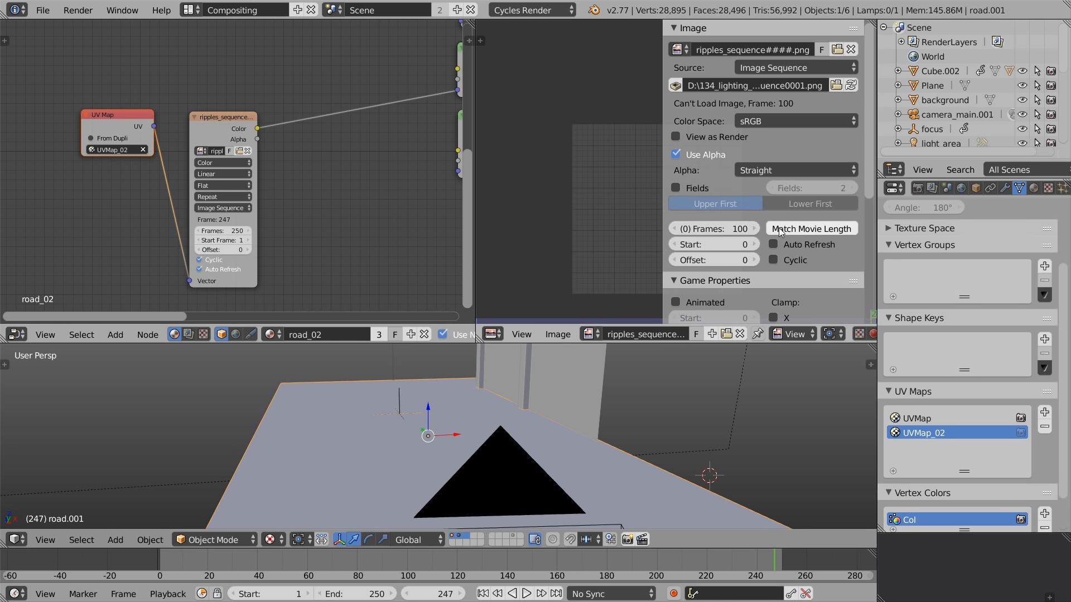
# Step: Set the ripples sequence's frame count to 250 in the image editor and play and scrub through it to check the ripples
pyautogui.click(725, 229)
pyautogui.write('250')
pyautogui.press('Return')
pyautogui.press('n')
pyautogui.hotkey('alt', 'a')
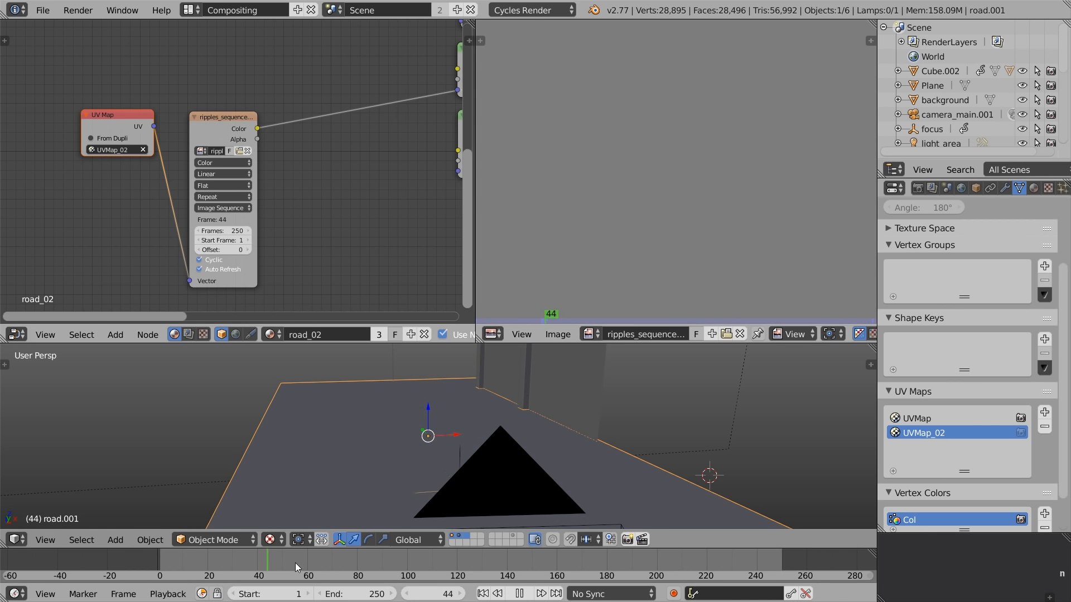
pyautogui.moveTo(444, 570); pyautogui.dragTo(437, 570)
pyautogui.scroll(-4, 686, 140)
pyautogui.moveTo(679, 317)
pyautogui.mouseDown()
pyautogui.moveTo(787, 314)
pyautogui.moveTo(616, 314)
pyautogui.moveTo(811, 304)
pyautogui.mouseUp()
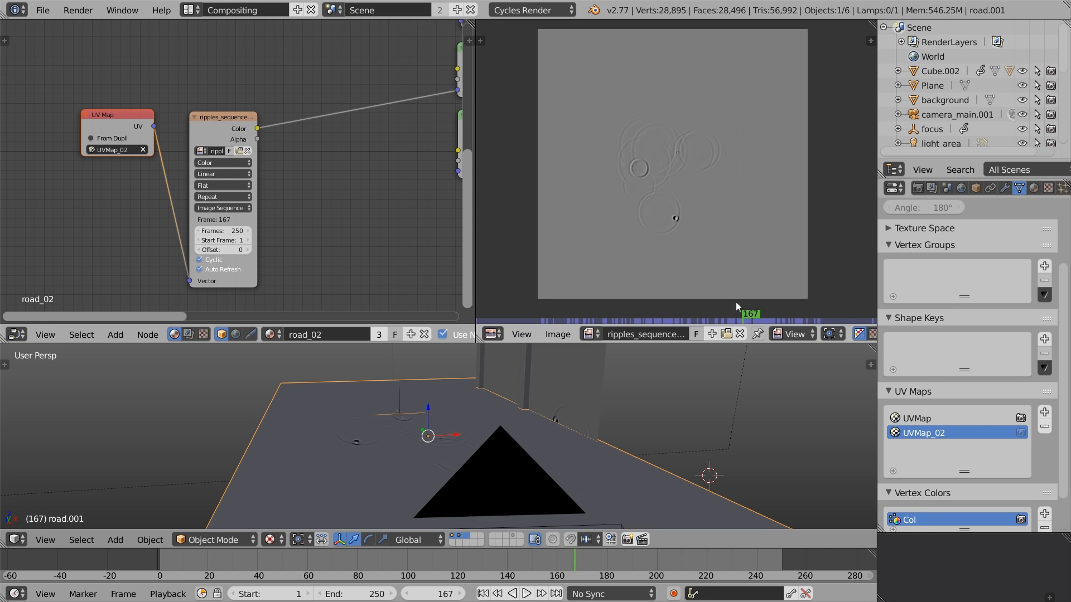
# Step: Project the whole road mesh's UVs from the top orthographic view into UVMap_02
pyautogui.press('Tab')
pyautogui.press('KP_7')
pyautogui.scroll(-6, 531, 424)
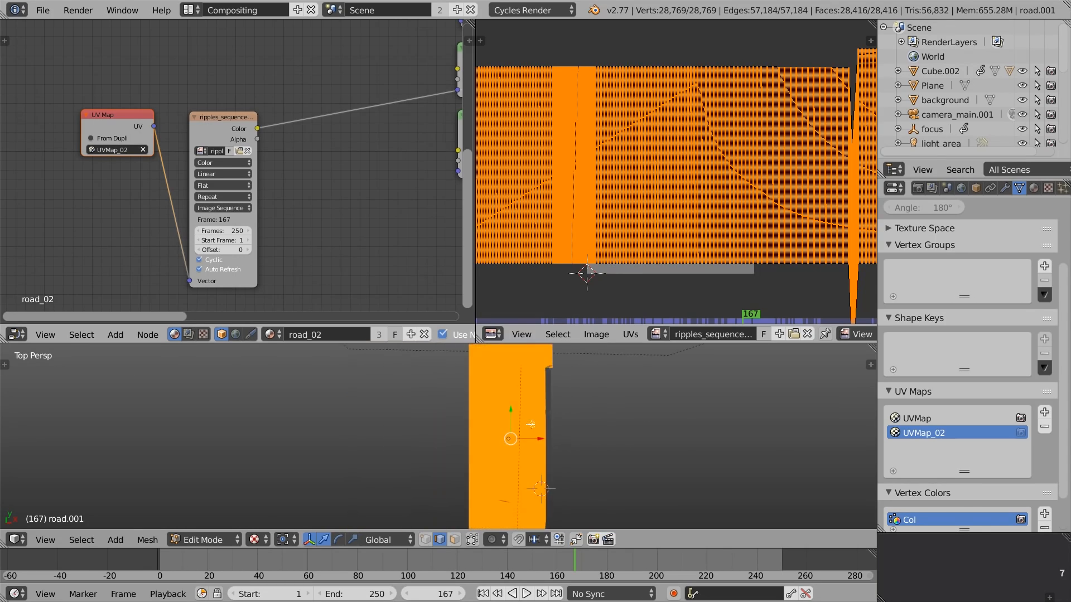
pyautogui.press('KP_5')
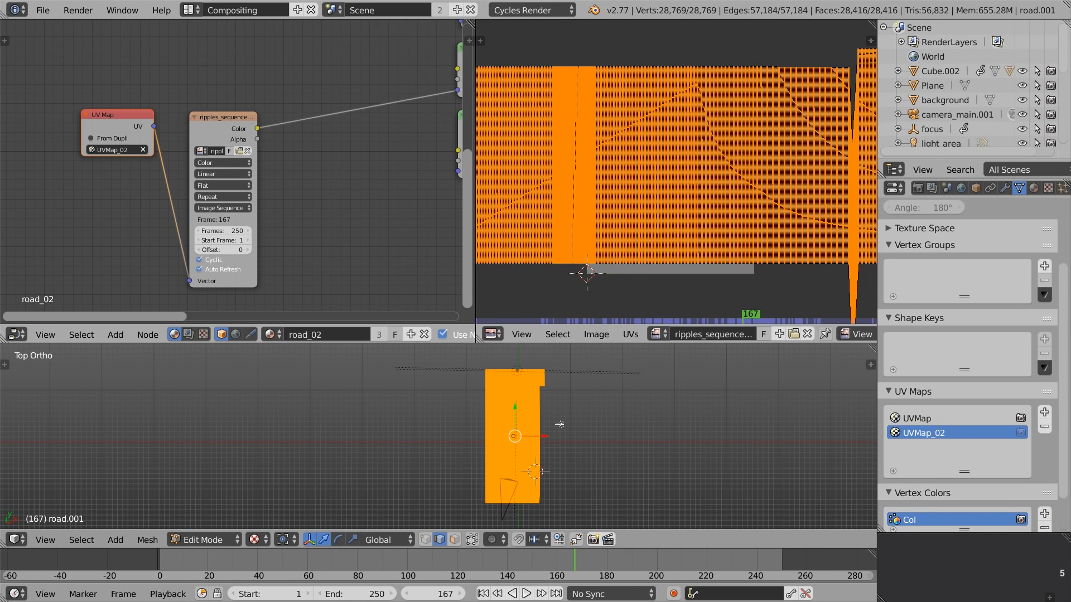
pyautogui.press('u')
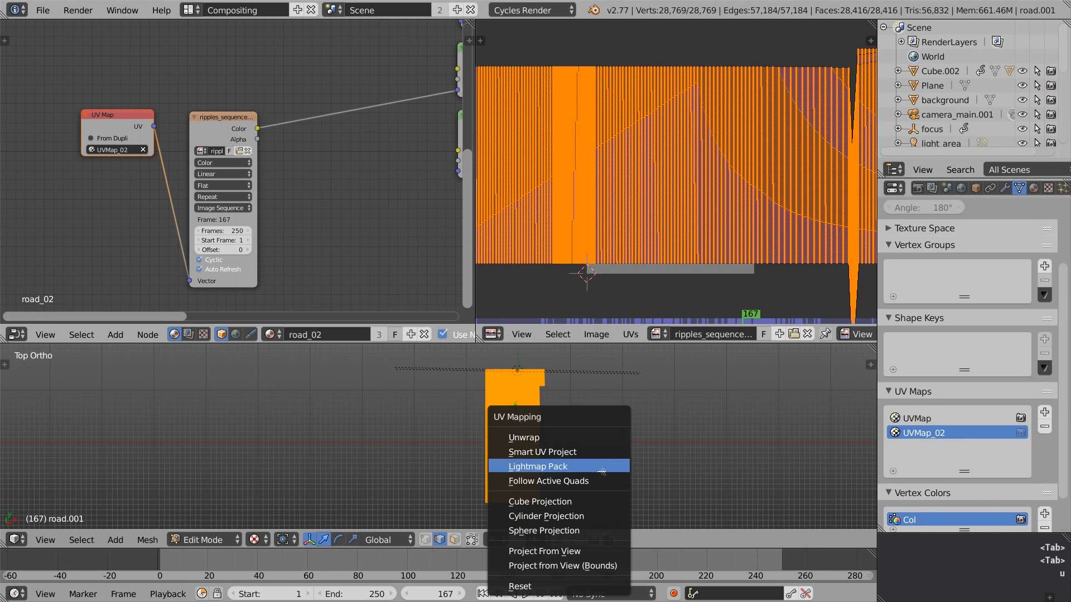
pyautogui.click(591, 551)
# Step: Scale the projected road UVs up until they extend above and below the ripples image, and return to Object Mode
pyautogui.press('s')
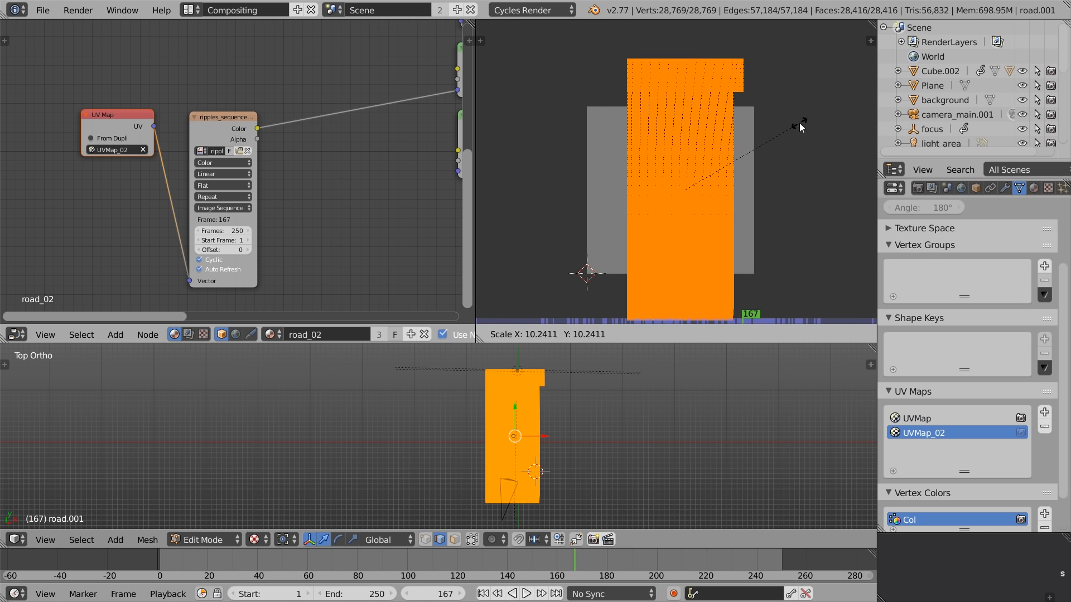
pyautogui.click(799, 123)
pyautogui.scroll(5, 533, 435)
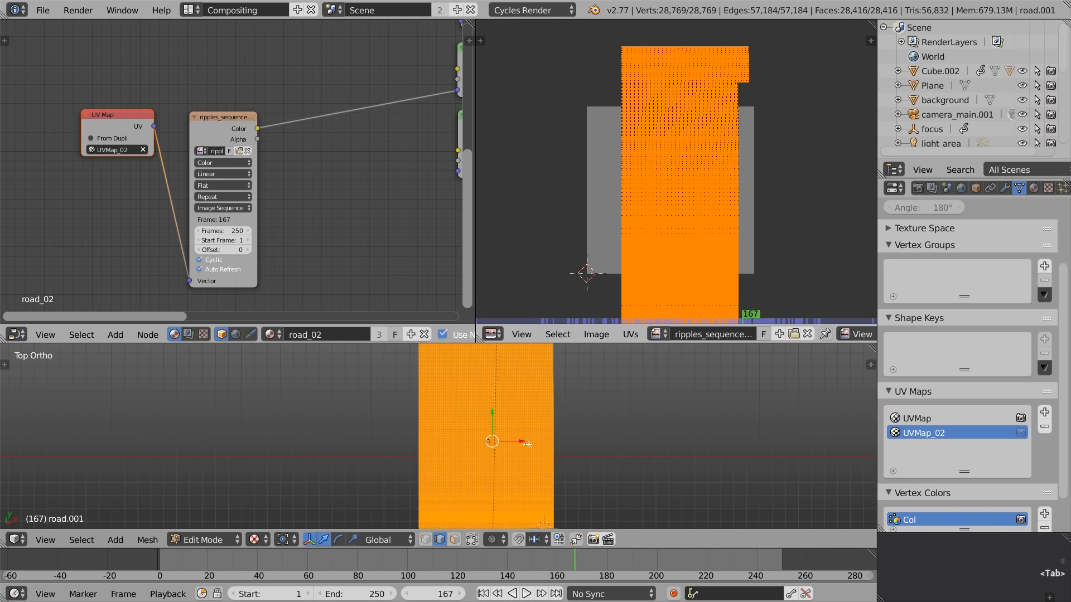
pyautogui.press('Tab')
pyautogui.moveTo(520, 433); pyautogui.dragTo(467, 489, button='middle')
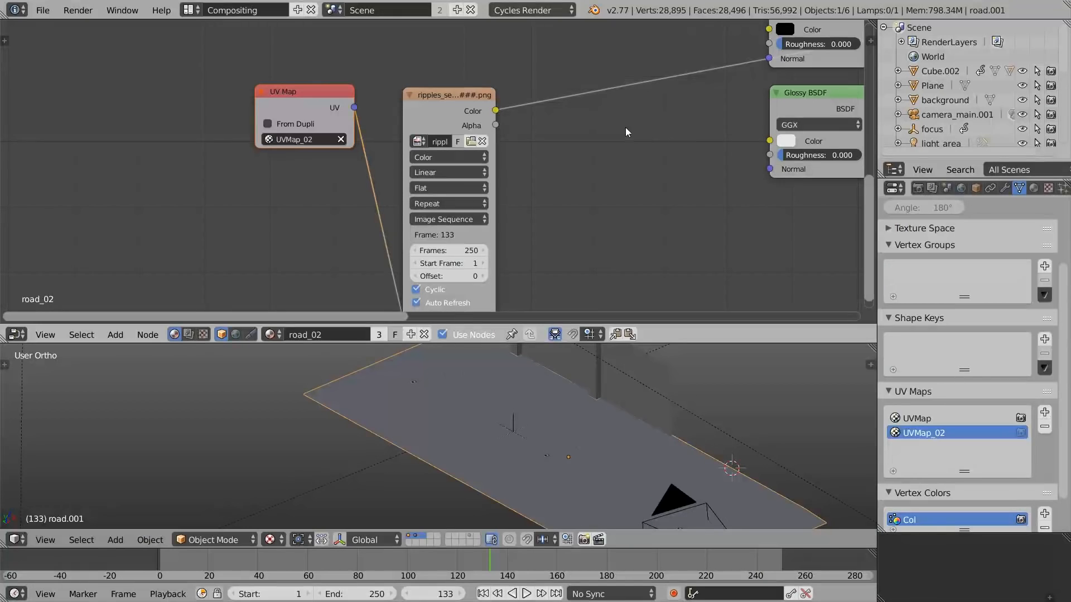
# Step: Connect the ripples sequence through a Bump node with strength 0.500 and distance 0.300 to the Glossy BSDF's Normal, and preview the animation
pyautogui.hotkey('shift', 'a')
pyautogui.moveTo(580, 289)
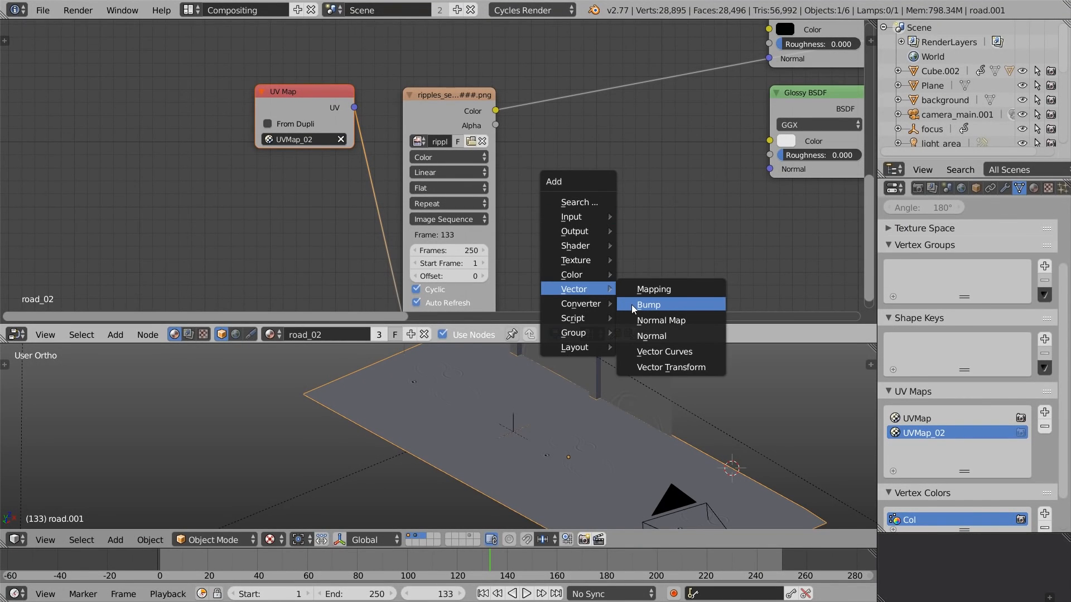
pyautogui.click(640, 306)
pyautogui.click(561, 114)
pyautogui.moveTo(495, 110); pyautogui.dragTo(524, 139)
pyautogui.moveTo(548, 195); pyautogui.dragTo(553, 193)
pyautogui.moveTo(595, 123); pyautogui.dragTo(785, 173)
pyautogui.moveTo(798, 172); pyautogui.dragTo(344, 275, button='middle')
pyautogui.rightClick(731, 193)
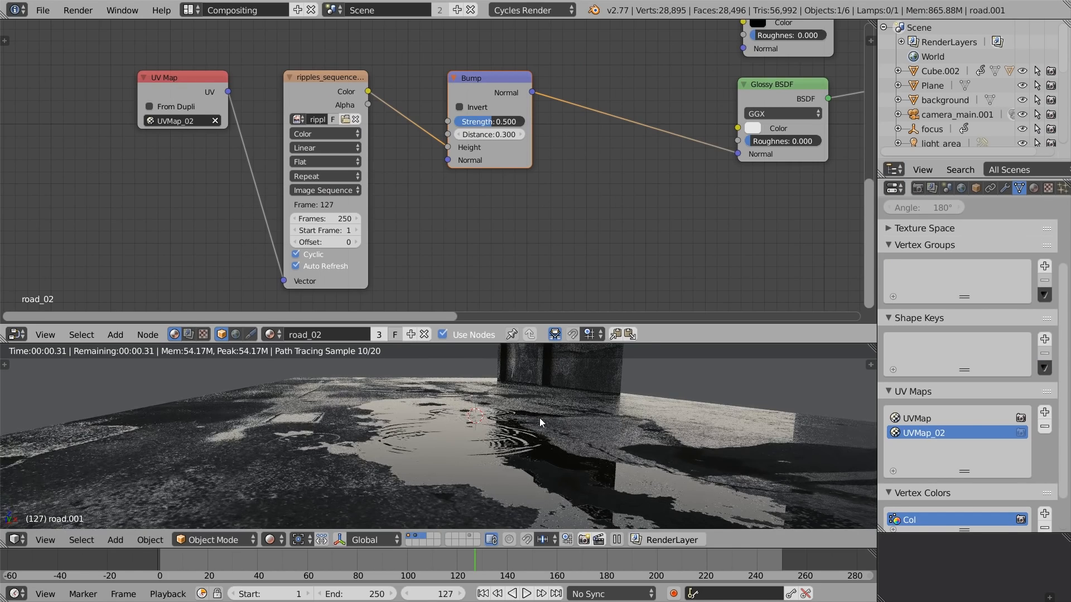
pyautogui.hotkey('alt', 'a')
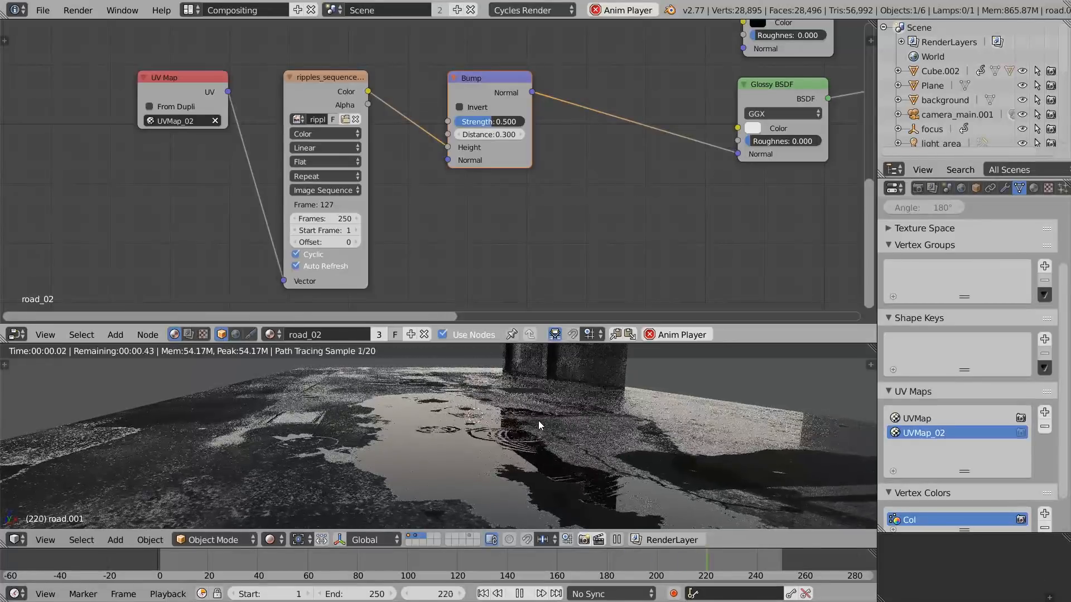
pyautogui.hotkey('alt', 'a')
# Step: Make room beside the ripples sequence node and insert a Mapping node between it and the UV Map node
pyautogui.press('g')
pyautogui.click(514, 84)
pyautogui.hotkey('shift', 'a')
pyautogui.moveTo(290, 136)
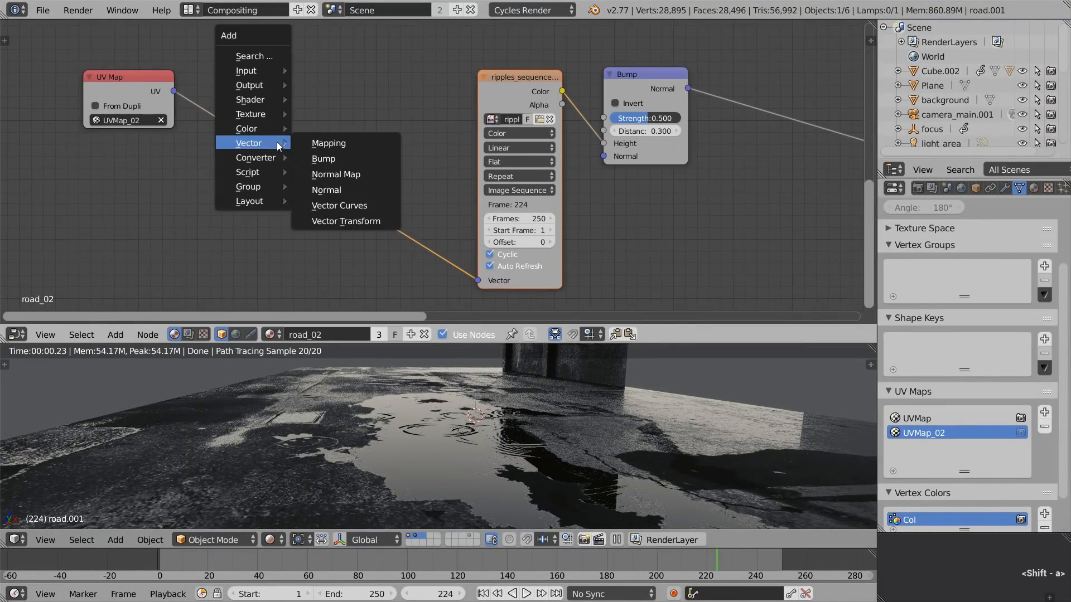
pyautogui.click(357, 142)
pyautogui.click(238, 73)
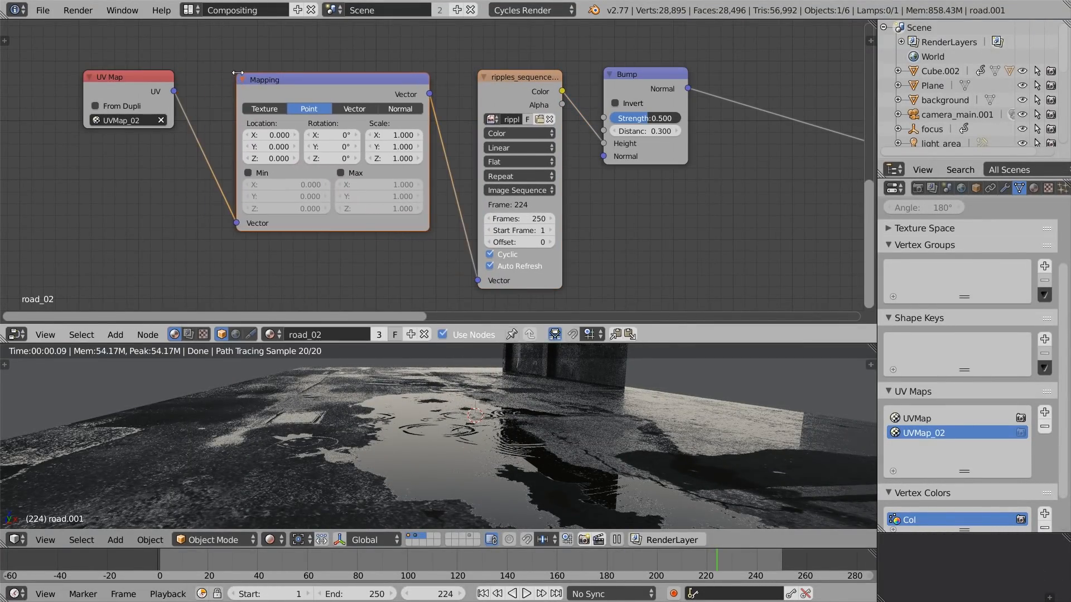
# Step: Try a Mapping scale of 2.112 on all axes with location X -0.499 and Y -0.312, previewing the ripples in playback
pyautogui.moveTo(273, 138); pyautogui.dragTo(273, 142)
pyautogui.moveTo(393, 158); pyautogui.dragTo(399, 154)
pyautogui.moveTo(290, 137); pyautogui.dragTo(276, 149)
pyautogui.hotkey('alt', 'a')
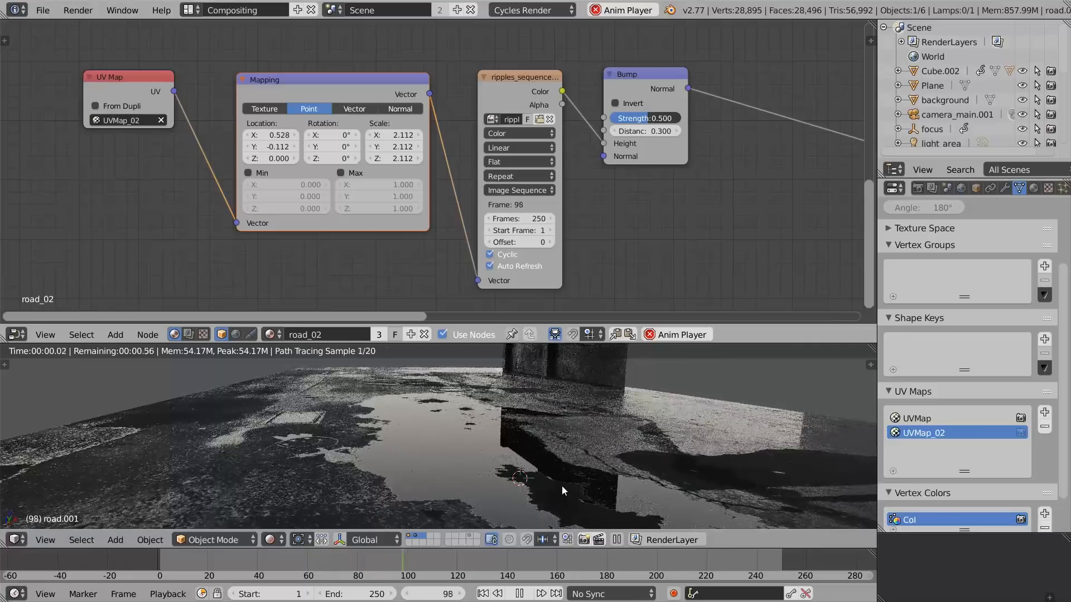
pyautogui.hotkey('alt', 'a')
pyautogui.hotkey('alt', 'a')
pyautogui.hotkey('alt', 'a')
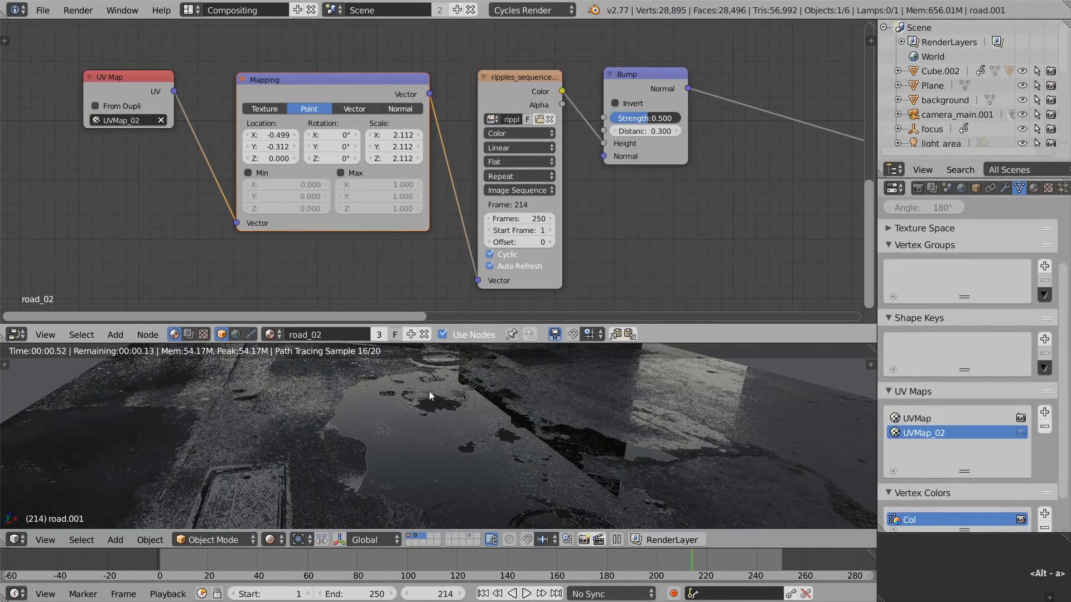
pyautogui.moveTo(485, 408); pyautogui.dragTo(422, 366, button='middle')
pyautogui.keyDown('shift'); pyautogui.moveTo(545, 491); pyautogui.dragTo(520, 454, button='middle'); pyautogui.keyUp('shift')
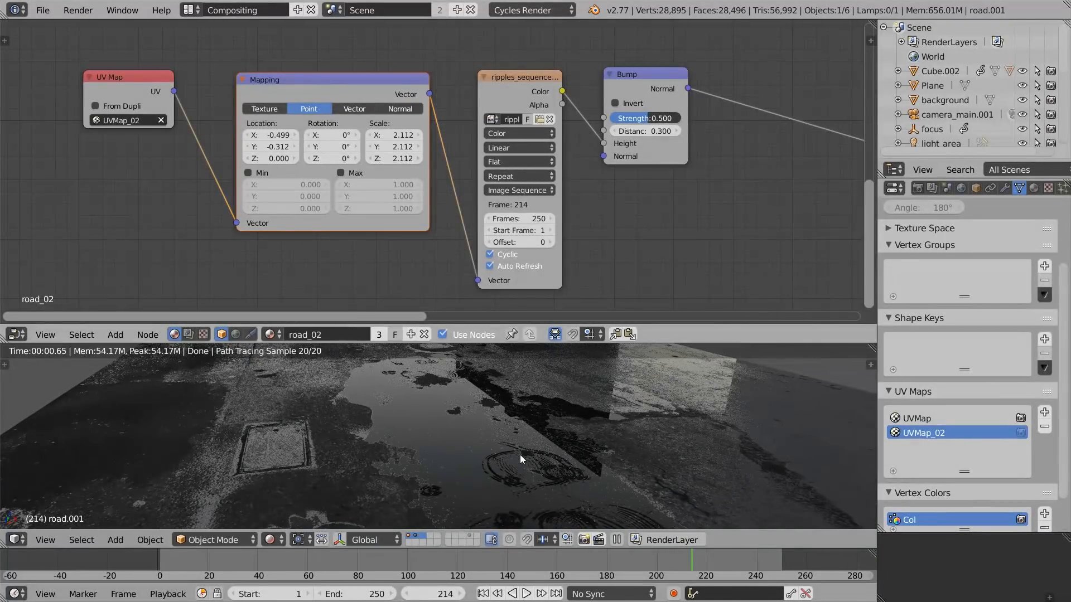
# Step: Try the Mapping node's Min and Max limits on the ripples and switch both off
pyautogui.click(263, 172)
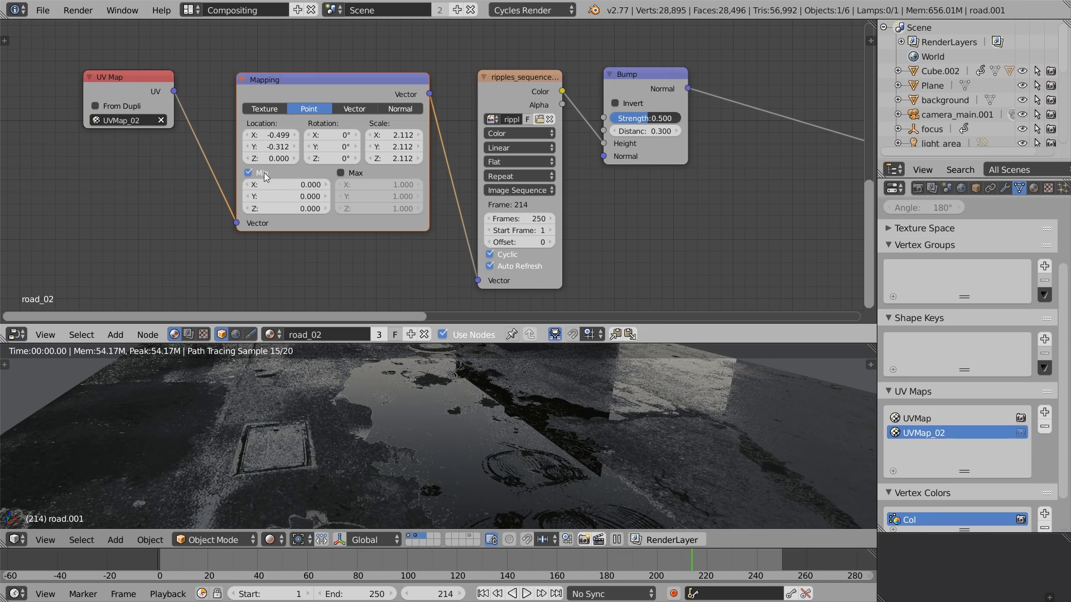
pyautogui.click(341, 173)
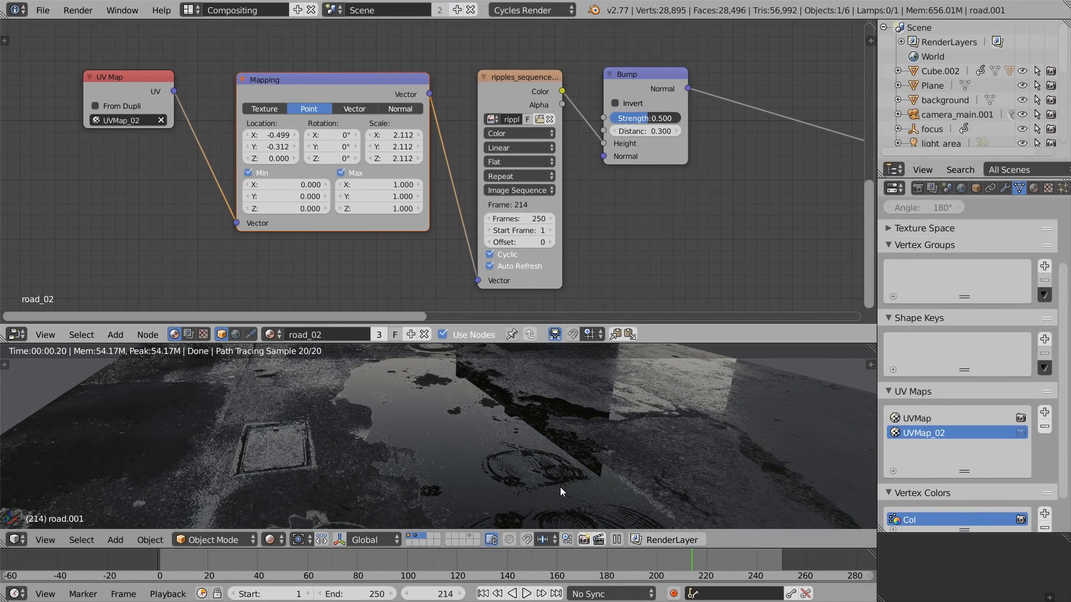
pyautogui.click(341, 172)
pyautogui.click(249, 172)
# Step: Set the Mapping location to X -0.160, Y -0.521 and scale to 1.473 on all axes, and play the animation
pyautogui.moveTo(280, 136); pyautogui.dragTo(245, 147)
pyautogui.hotkey('alt', 'a')
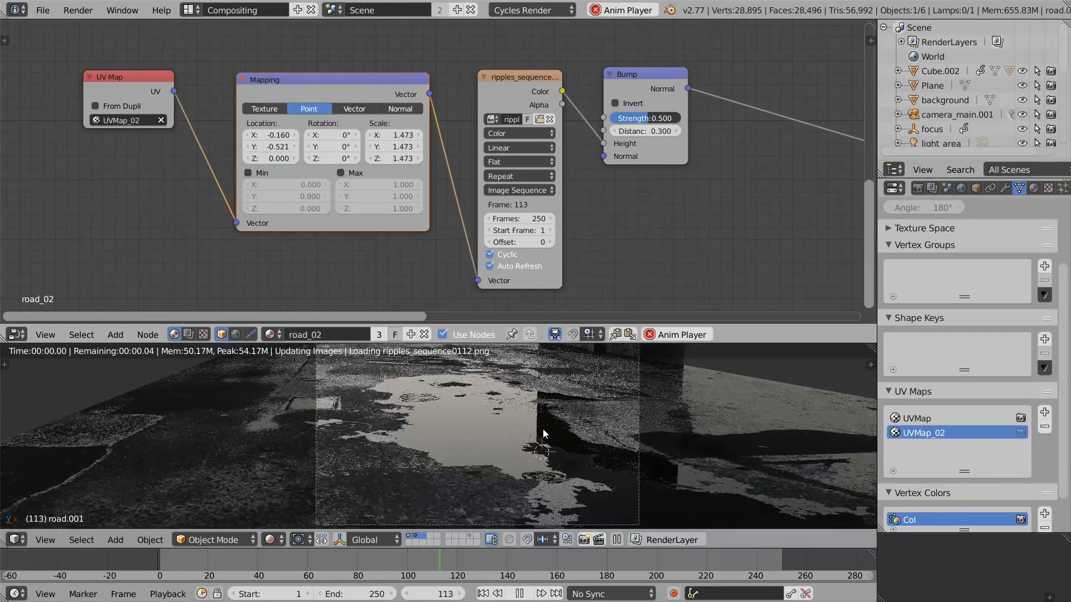
pyautogui.hotkey('alt', 'a')
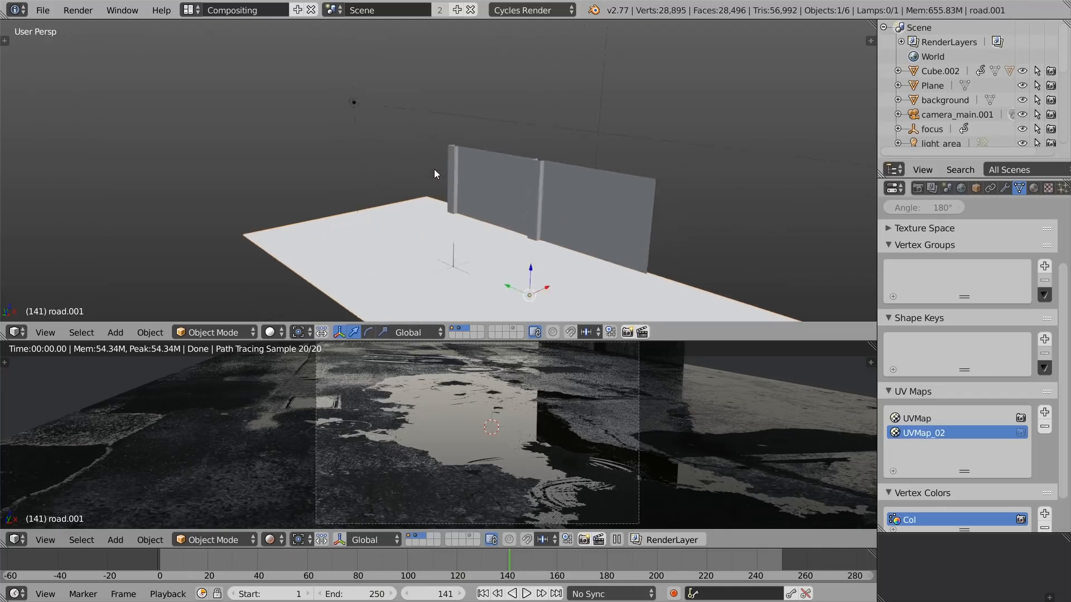
# Step: Add a mesh plane at the far end of the road and stand it upright by rotating it about 90° around X
pyautogui.hotkey('shift', 'a')
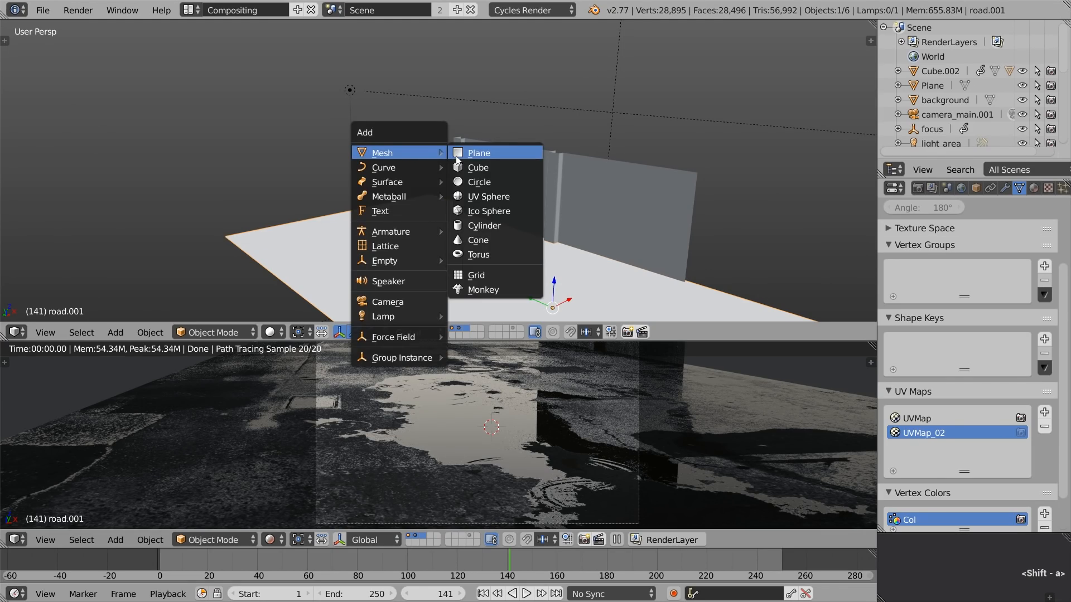
pyautogui.click(458, 156)
pyautogui.scroll(-3, 371, 217)
pyautogui.press('r')
pyautogui.press('x')
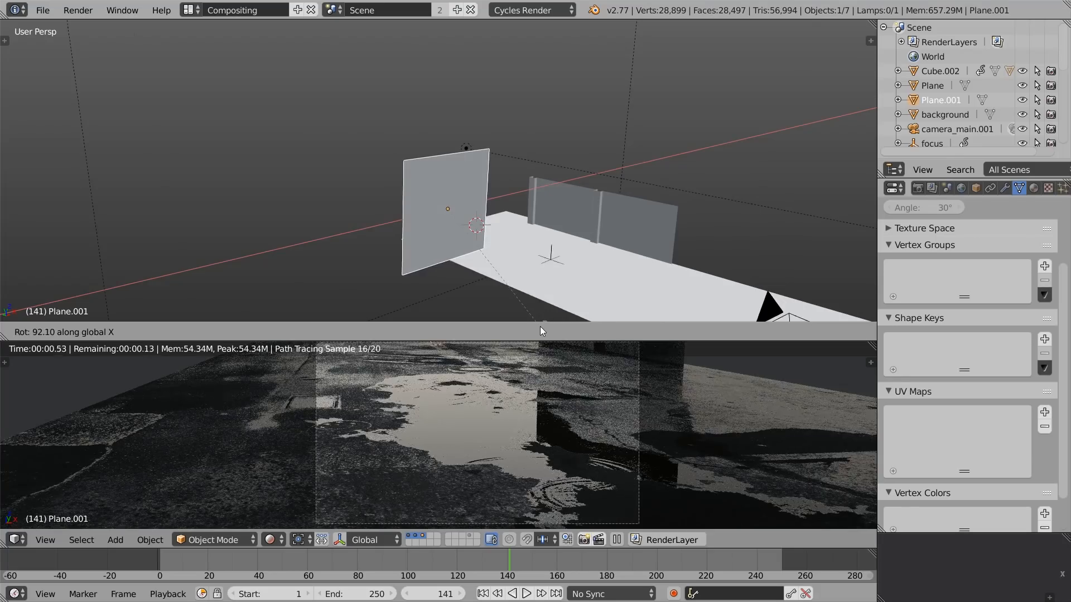
pyautogui.click(540, 326)
# Step: Enlarge the upright plane well beyond the road's width and adjust its height along Z
pyautogui.press('s')
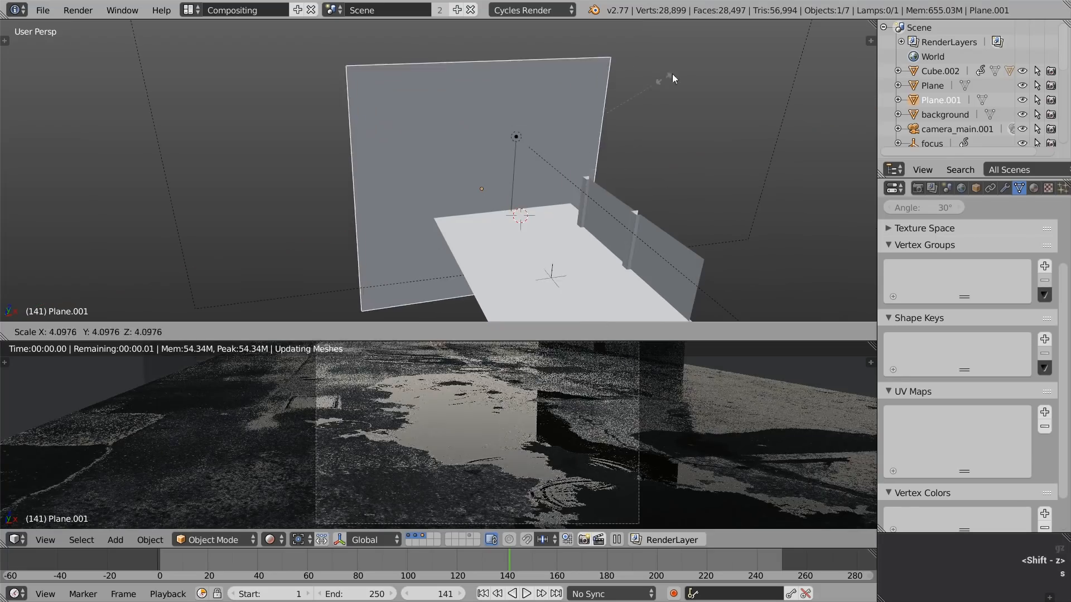
pyautogui.click(684, 73)
pyautogui.press('g')
pyautogui.press('z')
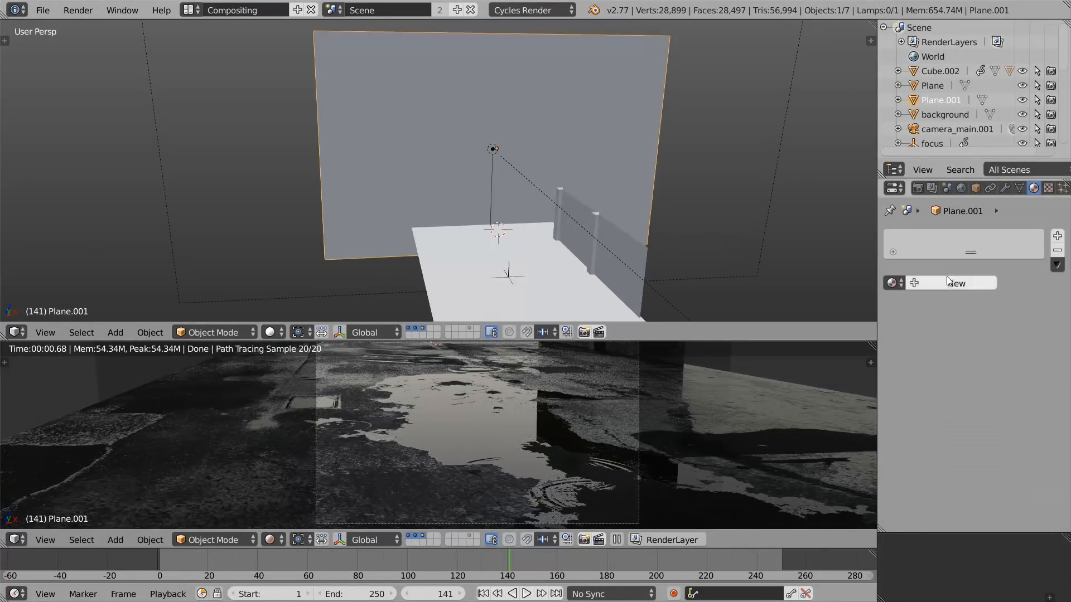
# Step: Create a new material for the upright plane and name it background
pyautogui.click(952, 283)
pyautogui.doubleClick(928, 242)
pyautogui.write('background')
pyautogui.press('Return')
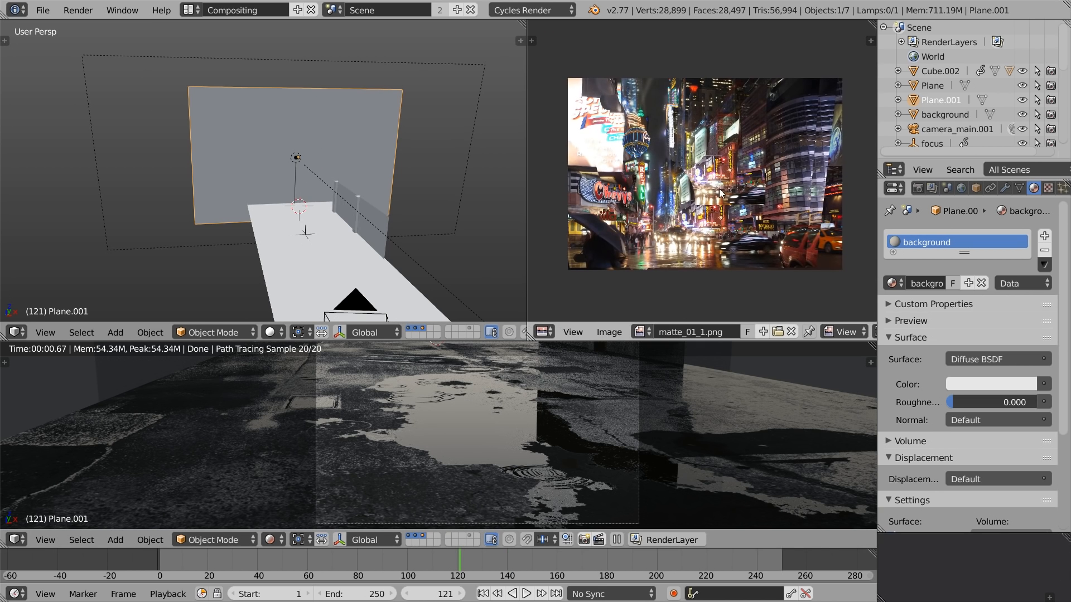
# Step: Unwrap the upright plane so its UVs cover the matte_01_1.png image, and return to Object Mode
pyautogui.press('Tab')
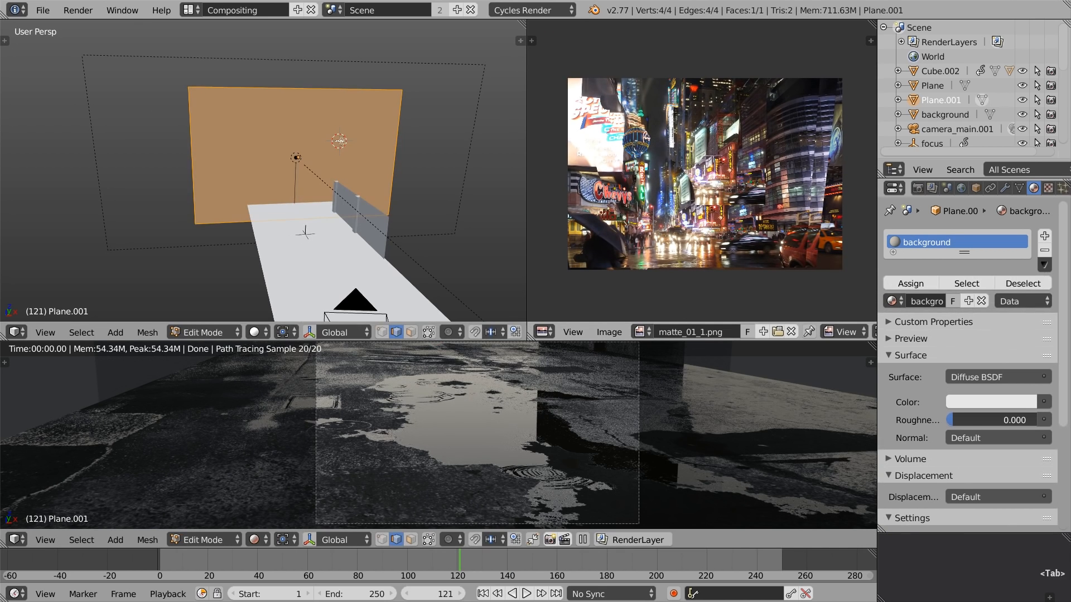
pyautogui.press('u')
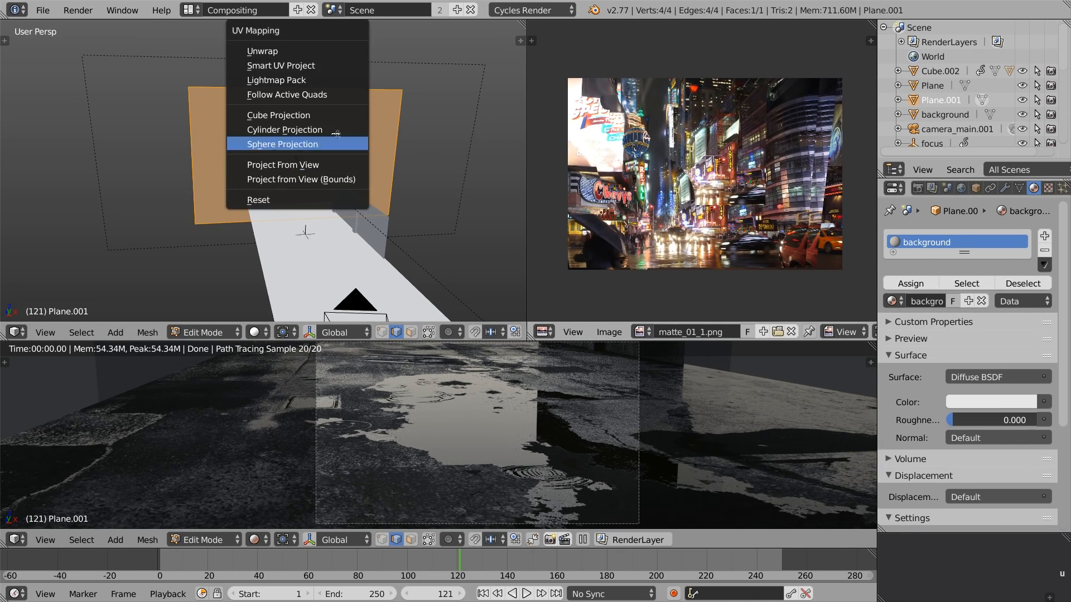
pyautogui.click(313, 53)
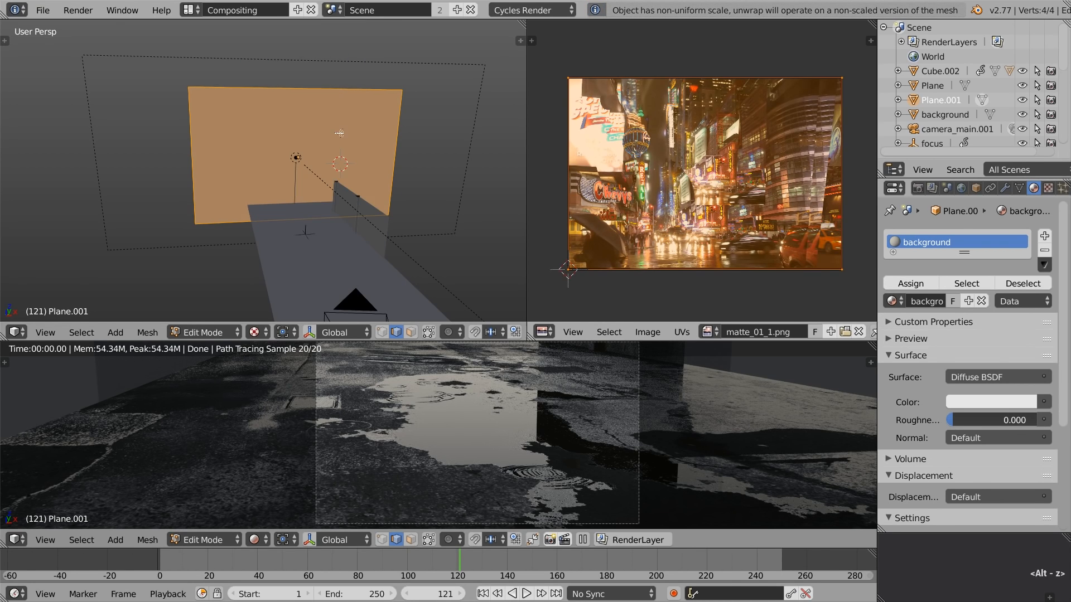
pyautogui.press('Tab')
# Step: Replace the background material's Diffuse BSDF with an Emission shader connected to the Material Output's Surface
pyautogui.hotkey('shift', 'F3')
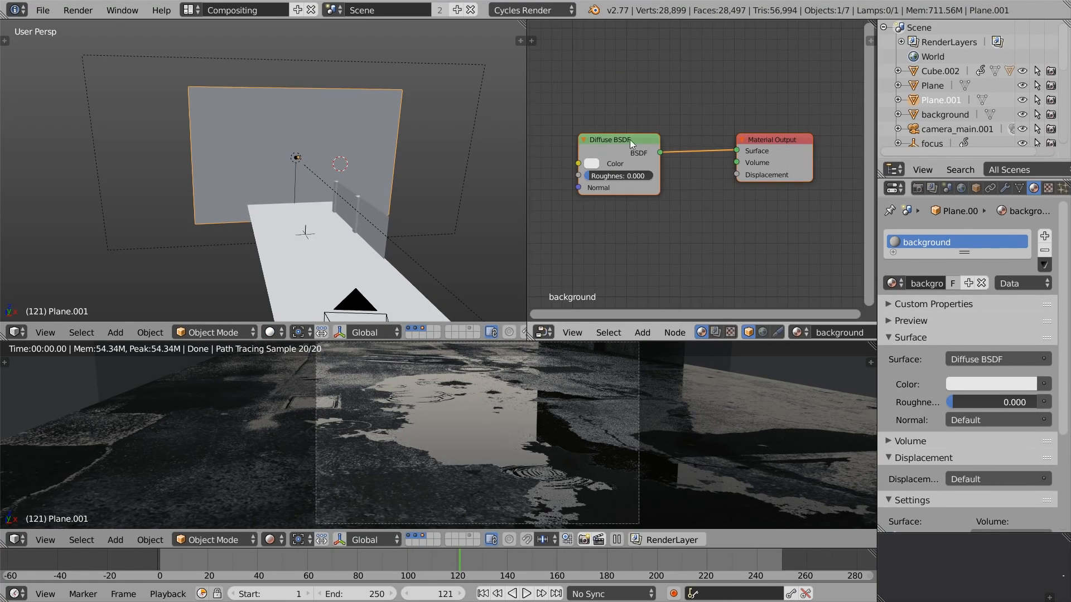
pyautogui.moveTo(527, 161); pyautogui.dragTo(322, 161)
pyautogui.click(571, 136)
pyautogui.press('x')
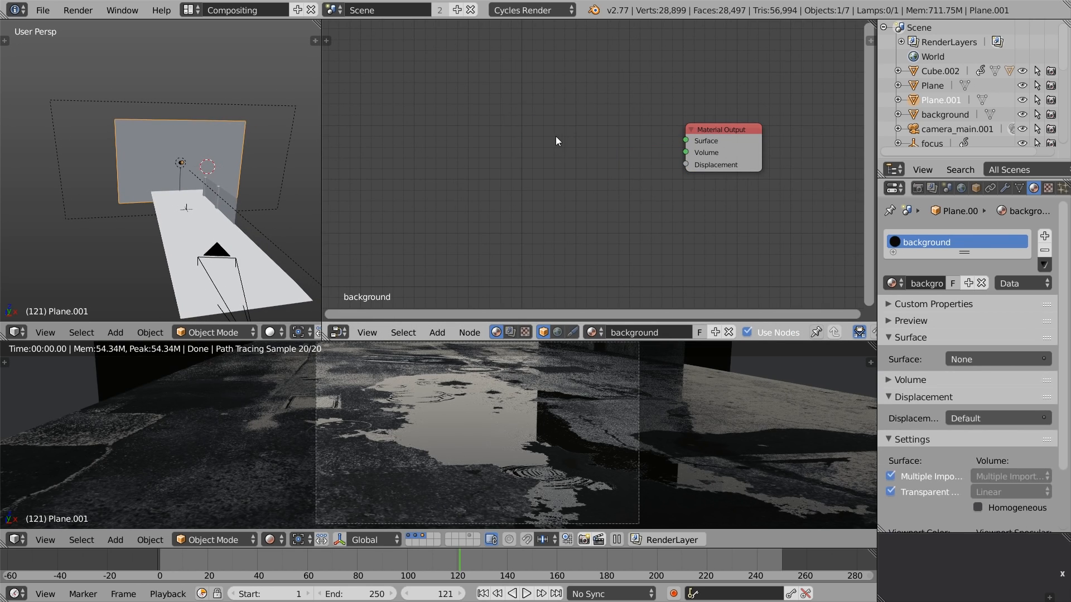
pyautogui.hotkey('shift', 'a')
pyautogui.moveTo(550, 182)
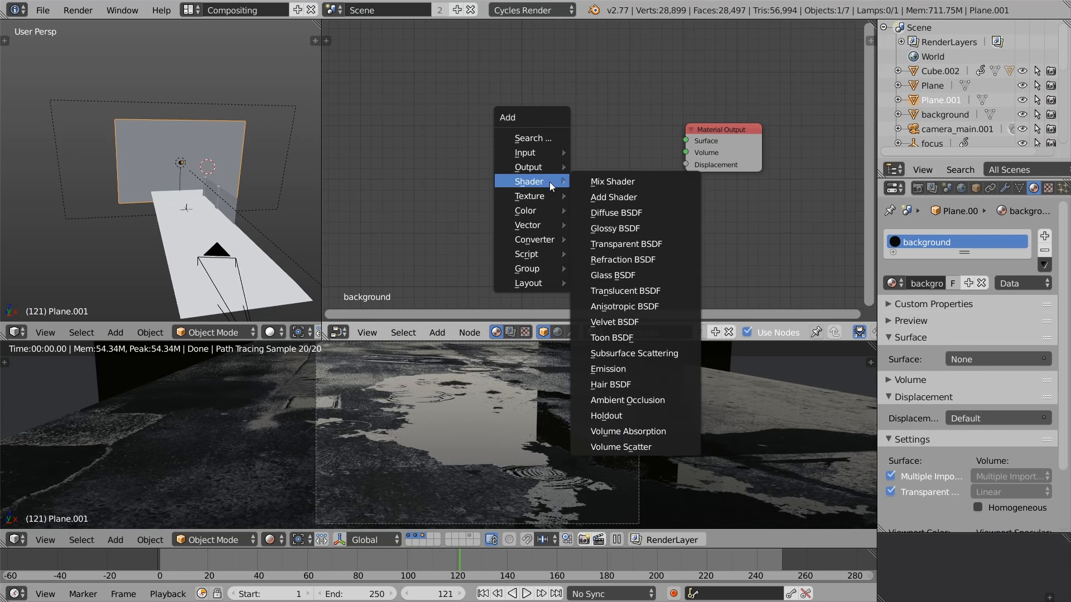
pyautogui.click(611, 368)
pyautogui.click(554, 99)
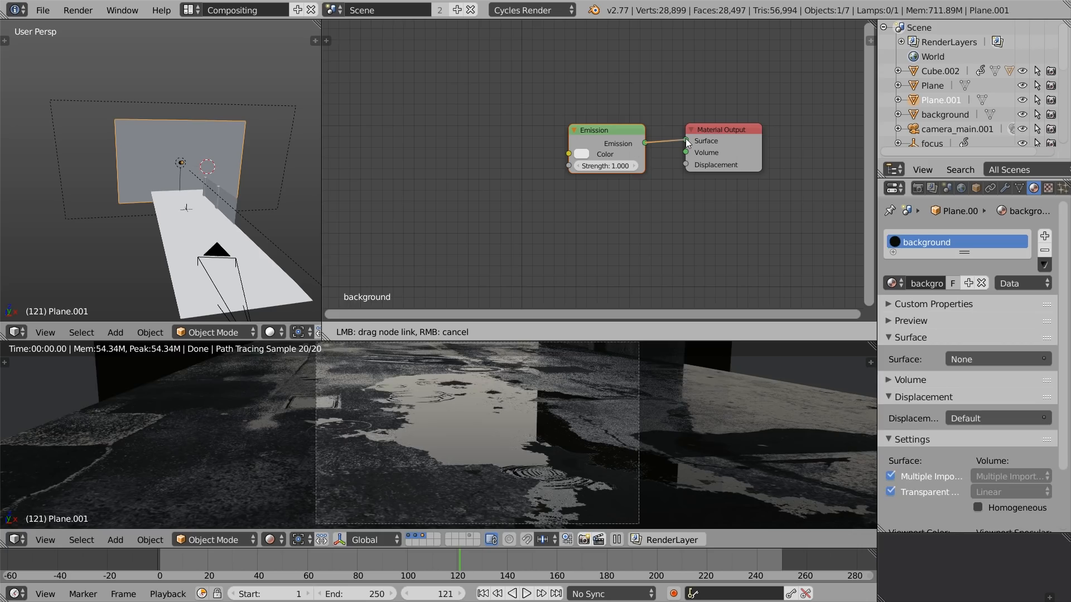
pyautogui.moveTo(684, 138); pyautogui.dragTo(685, 140)
pyautogui.keyDown('ctrl'); pyautogui.scroll(5, 683, 151); pyautogui.keyUp('ctrl')
# Step: Add an Image Texture node using matte_01_1.png, connect its Color to the Emission Color, and show textures in the viewport
pyautogui.hotkey('shift', 'a')
pyautogui.moveTo(564, 188)
pyautogui.click(608, 150)
pyautogui.click(578, 126)
pyautogui.scroll(3, 578, 126)
pyautogui.click(586, 158)
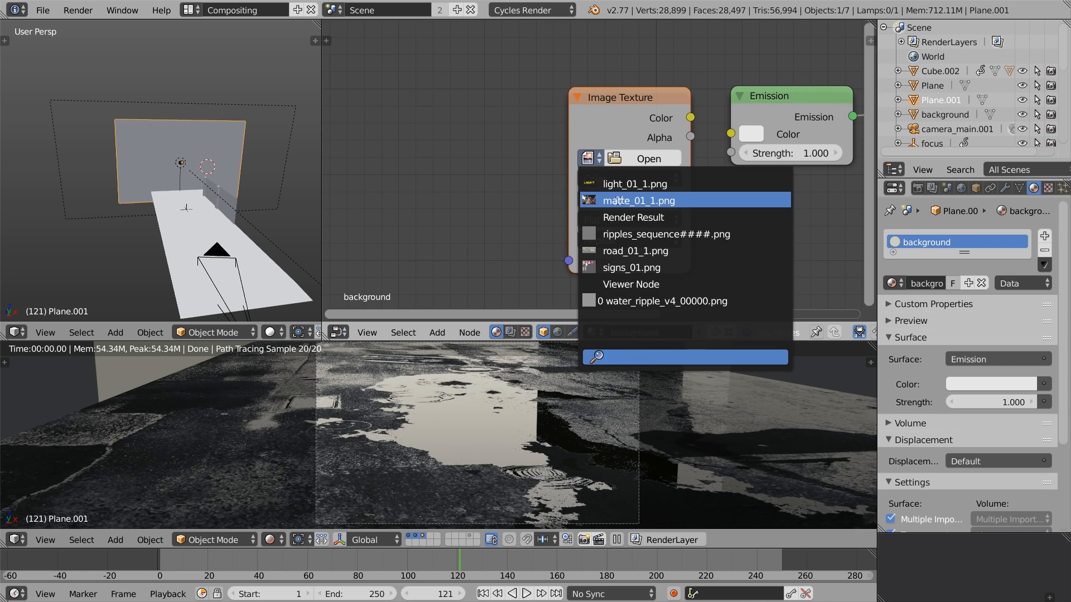
pyautogui.click(638, 201)
pyautogui.moveTo(729, 139); pyautogui.dragTo(731, 139)
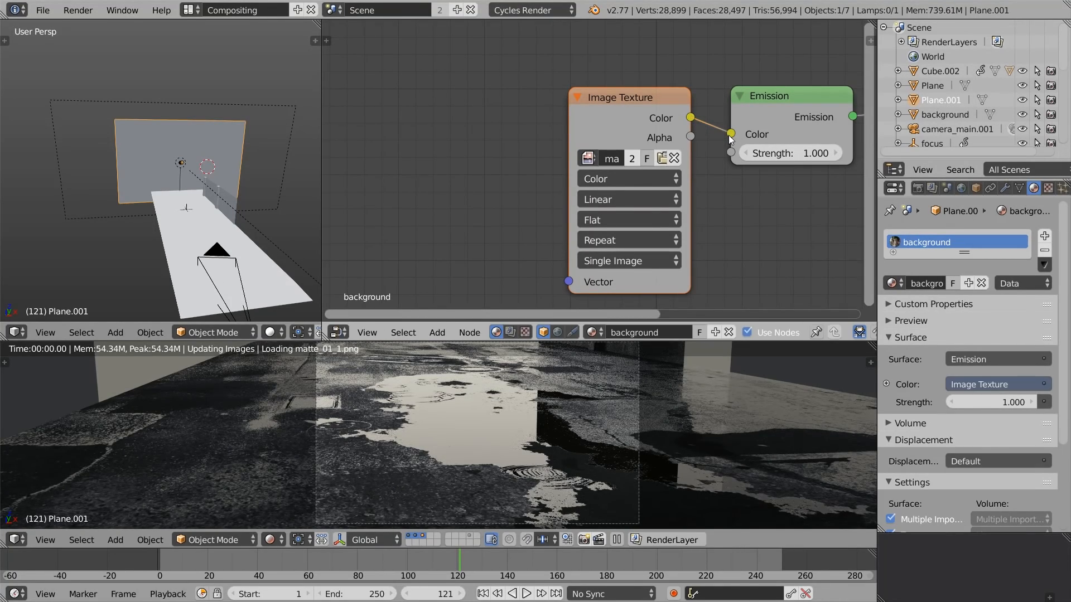
pyautogui.hotkey('alt', 'z')
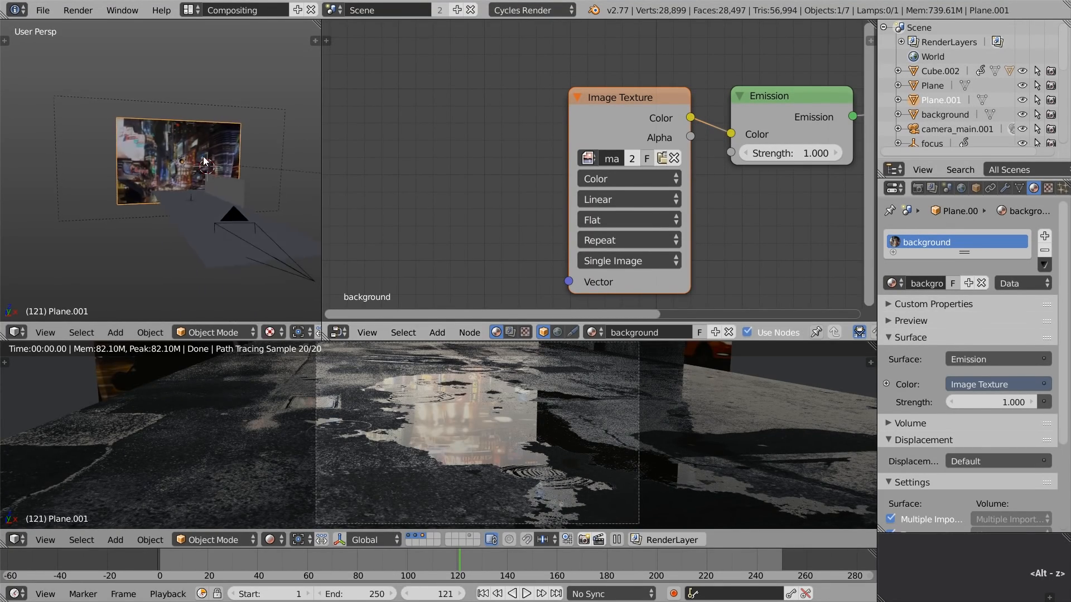
# Step: Switch the upper 3D viewport from textured display back to plain solid display
pyautogui.keyDown('shift'); pyautogui.moveTo(202, 163); pyautogui.dragTo(193, 206, button='middle'); pyautogui.keyUp('shift')
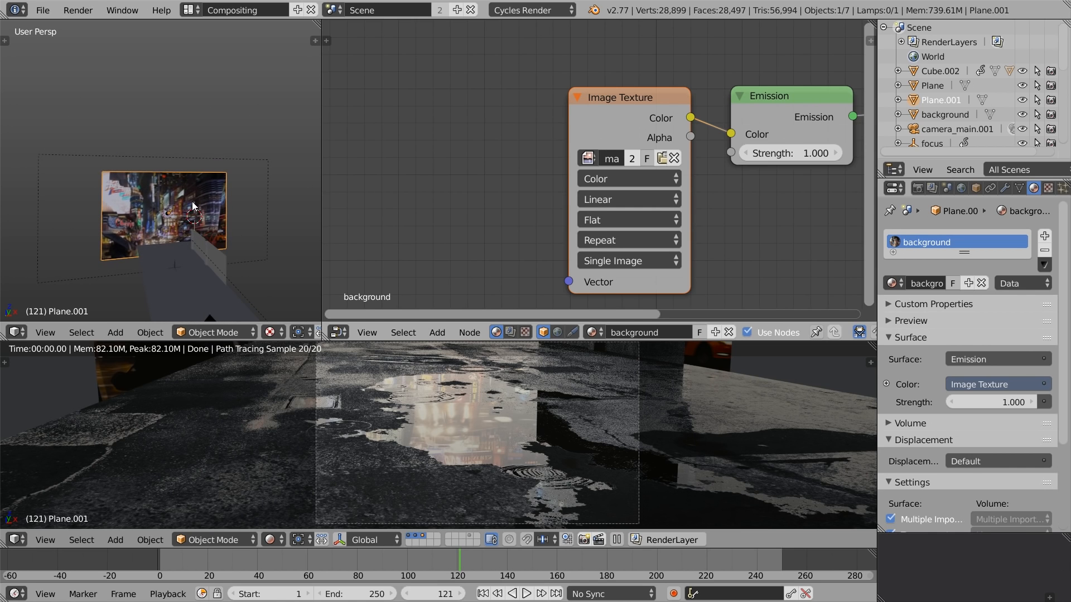
pyautogui.hotkey('alt', 'z')
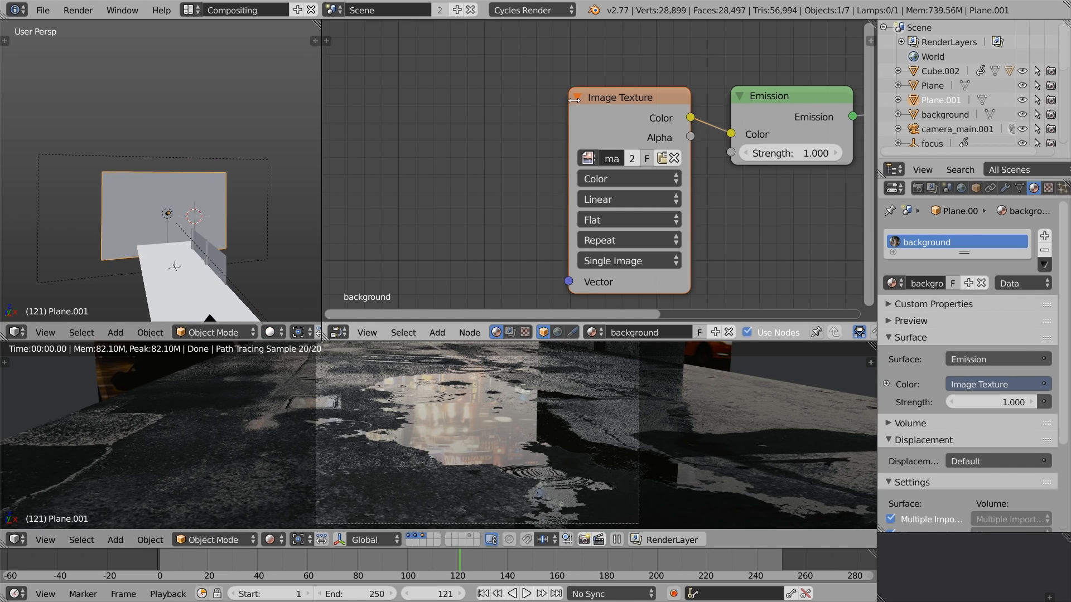
# Step: Insert a Hue Saturation Value node between the Image Texture and Emission nodes, with Saturation 0.228 and Value 0.516
pyautogui.moveTo(651, 111); pyautogui.dragTo(432, 105)
pyautogui.scroll(-1, 432, 104)
pyautogui.hotkey('shift', 'a')
pyautogui.moveTo(530, 184)
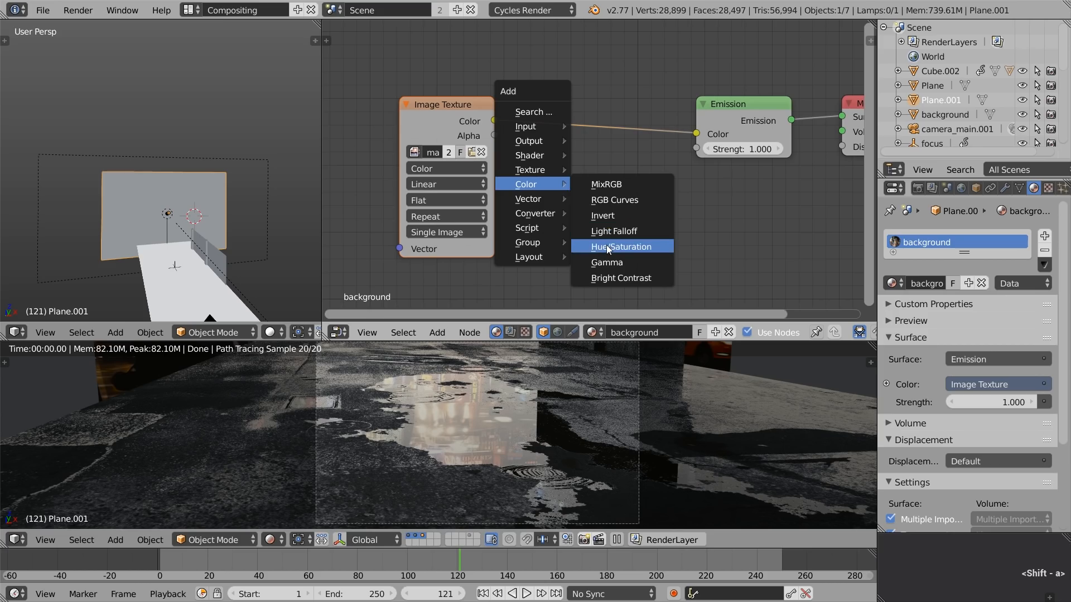
pyautogui.click(608, 250)
pyautogui.click(544, 96)
pyautogui.moveTo(602, 149); pyautogui.dragTo(514, 146)
pyautogui.moveTo(599, 163); pyautogui.dragTo(738, 171)
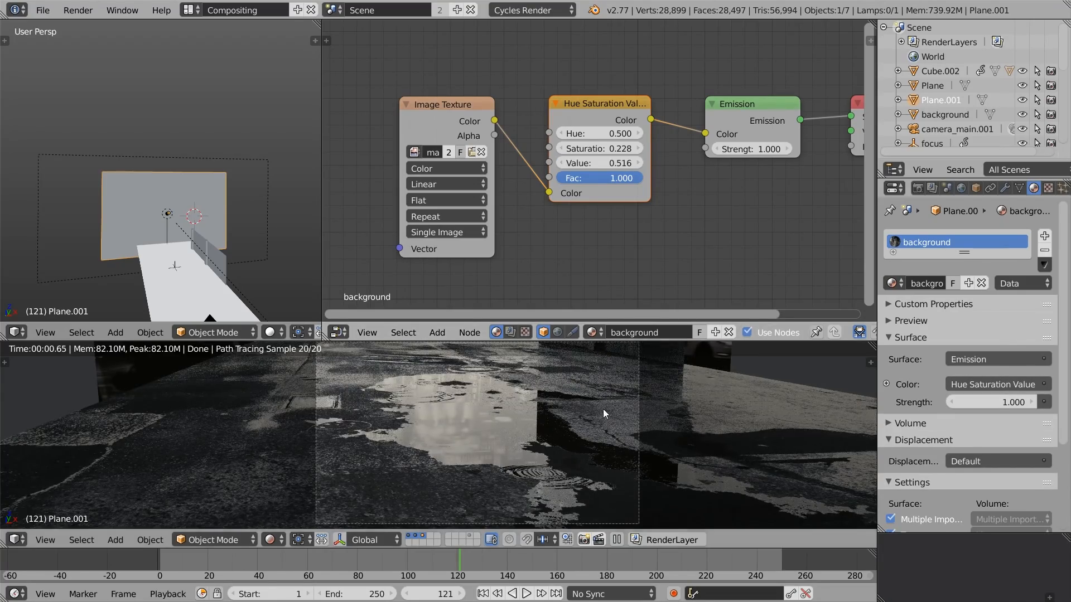
# Step: Walk the rendered camera view through the scene to inspect the desaturated background reflected in the puddles
pyautogui.hotkey('shift', 'f')
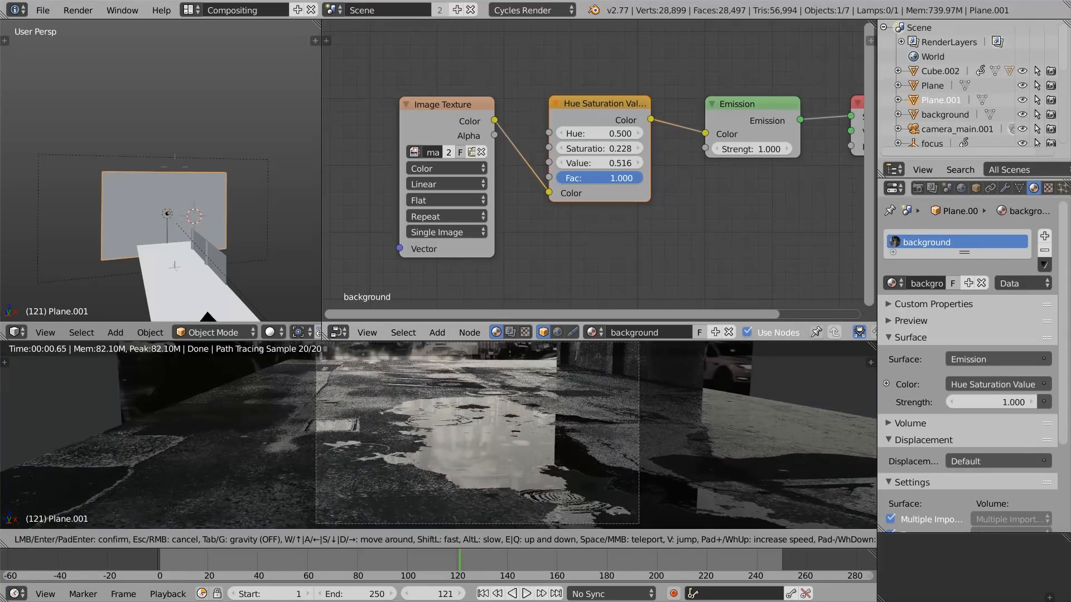
pyautogui.click(438, 435)
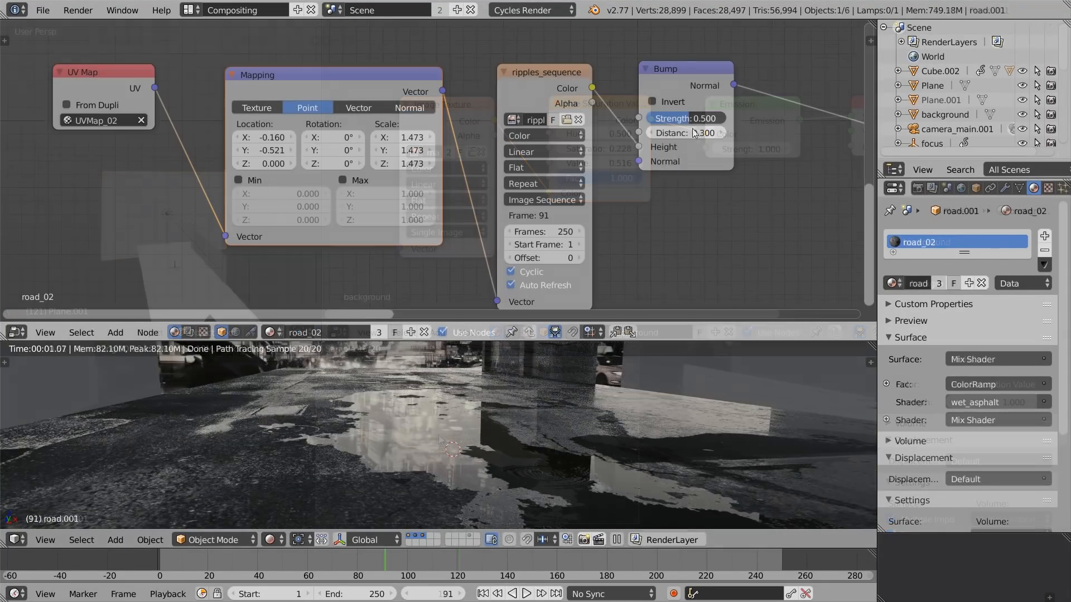
# Step: Set the ripple Bump node's Distance to 0.500 and its Mapping Location to X -0.200, Y -0.361 while playing the animation
pyautogui.press('Escape')
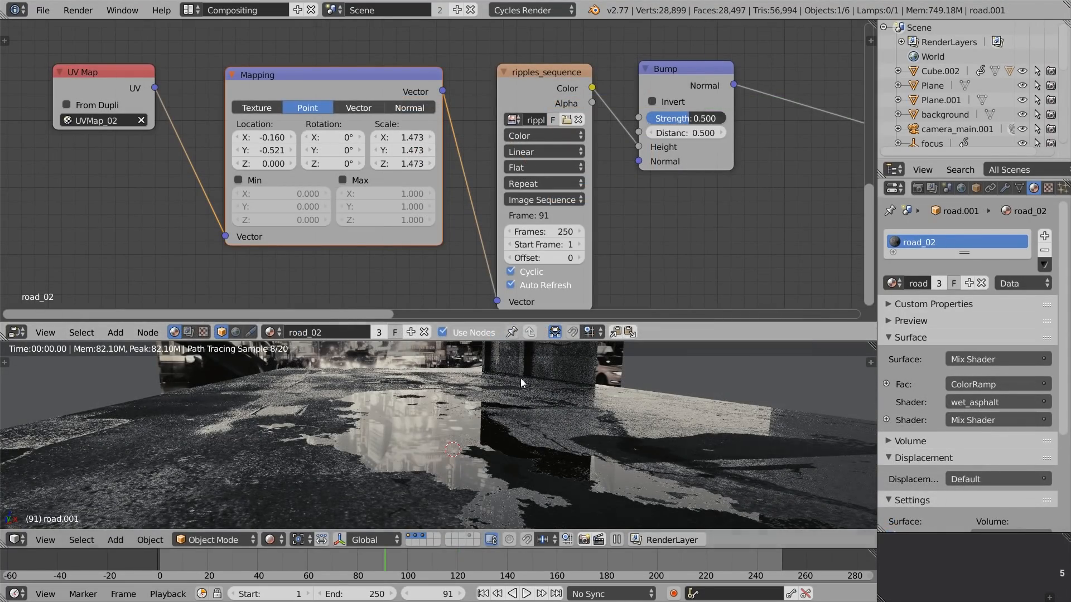
pyautogui.hotkey('alt', 'a')
pyautogui.moveTo(275, 137); pyautogui.dragTo(277, 136)
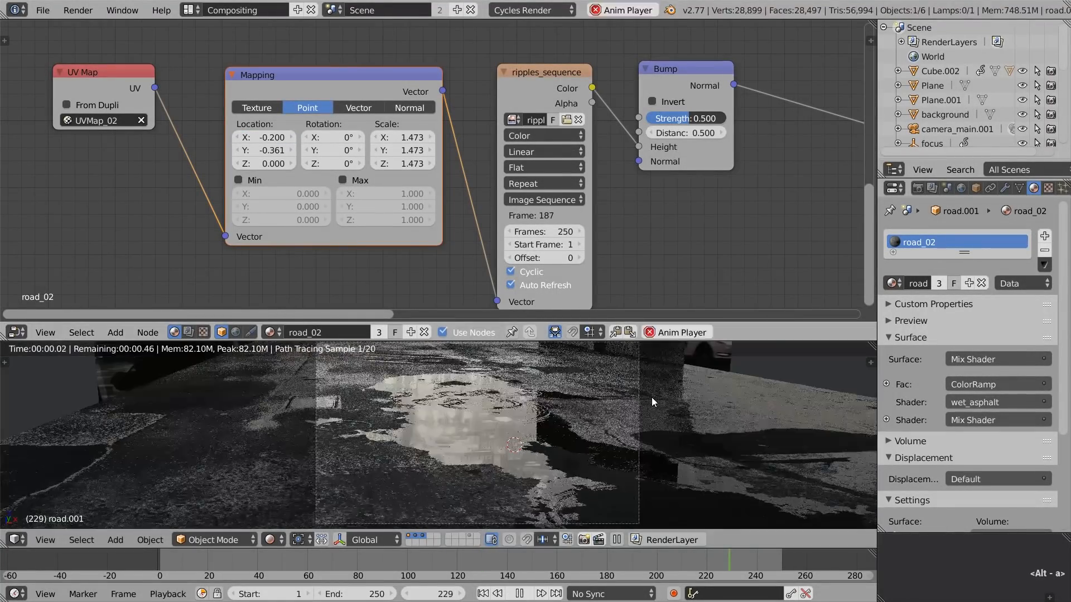
# Step: Set the viewport Start Resolution to 64 in the render performance settings and preview the ripple animation
pyautogui.click(917, 188)
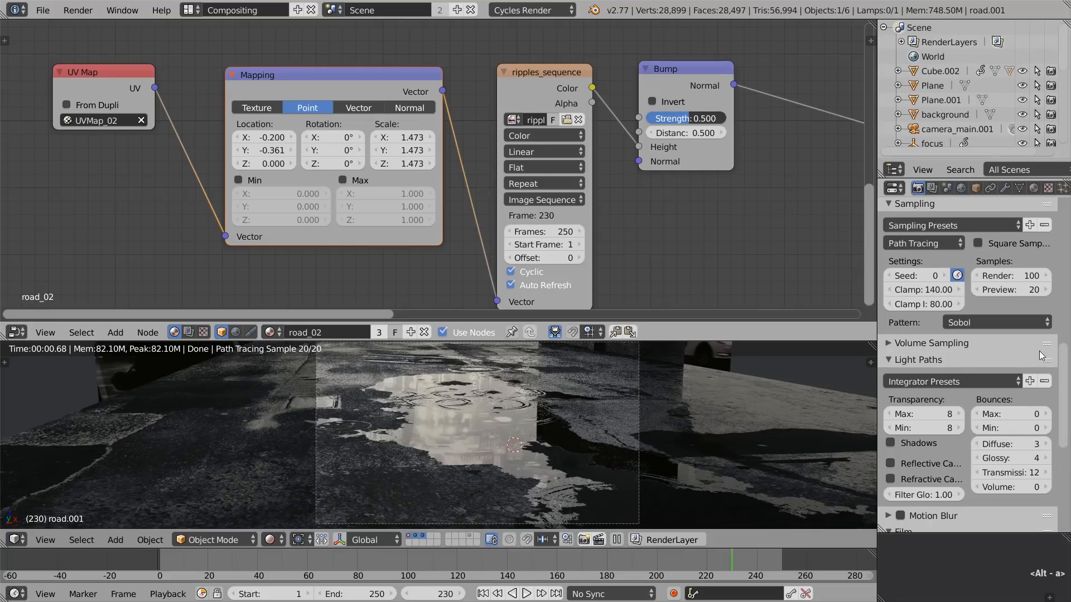
pyautogui.scroll(-15, 1067, 463)
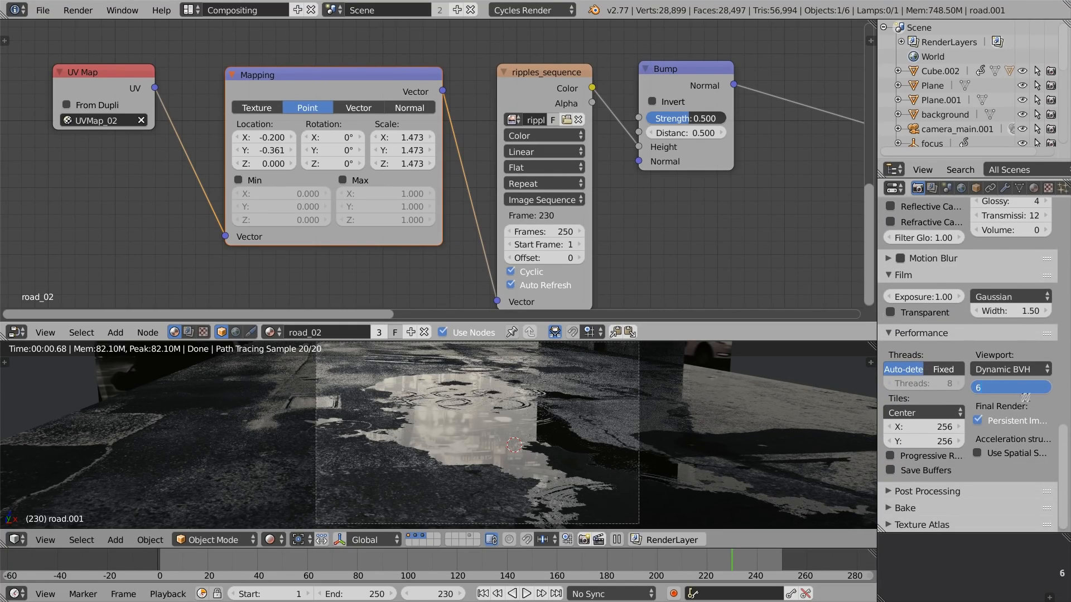
pyautogui.press('Return')
pyautogui.hotkey('alt', 'a')
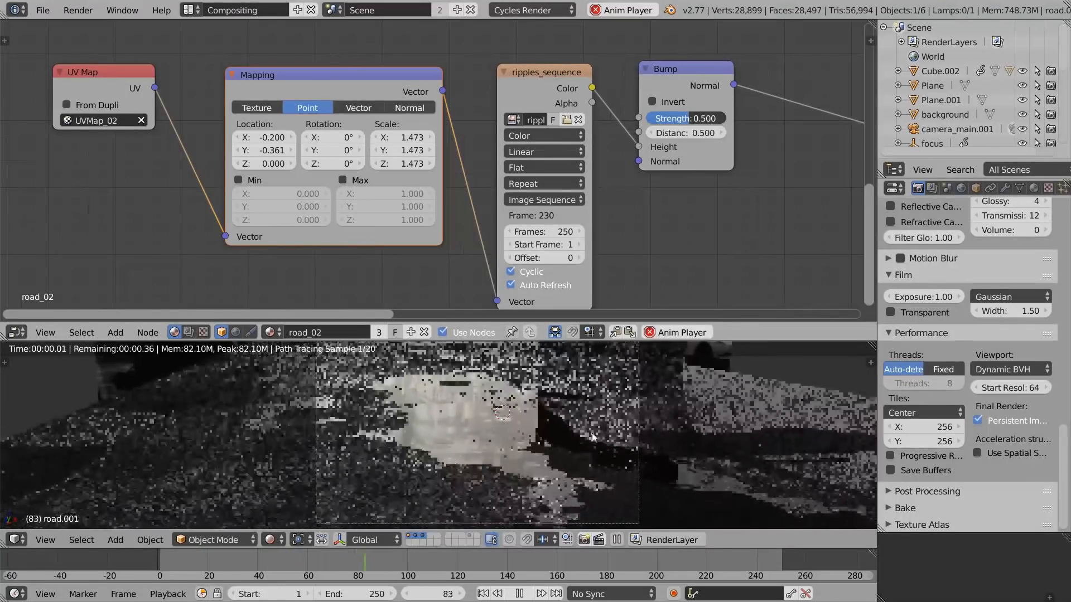
pyautogui.hotkey('alt', 'a')
# Step: Set the viewport Start Resolution to 512 and play the ripple animation in the rendered view, stopping it at frame 184
pyautogui.press('Return')
pyautogui.hotkey('alt', 'a')
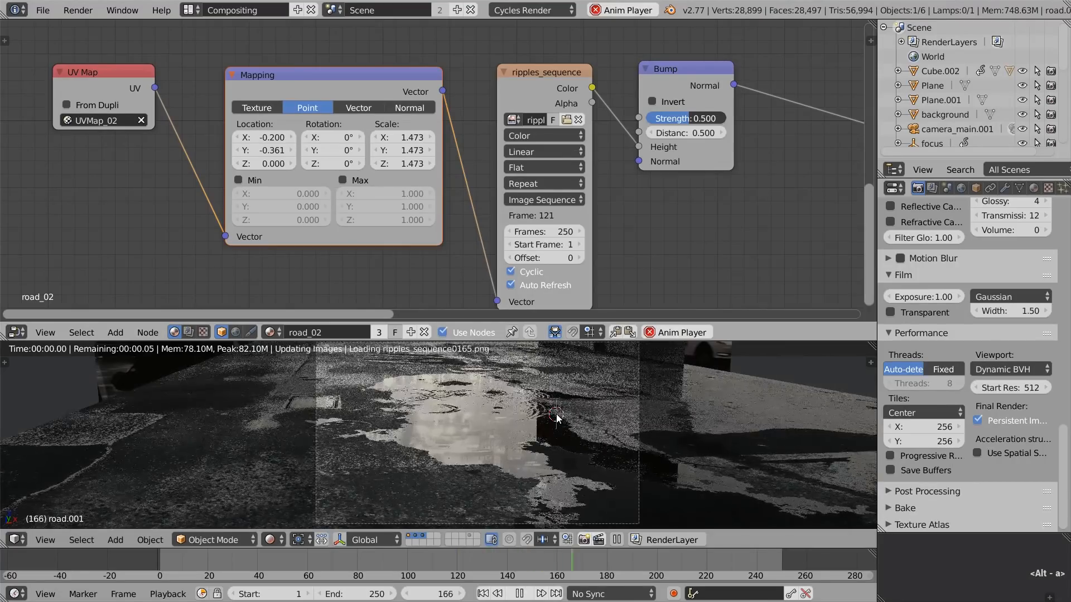
pyautogui.hotkey('alt', 'a')
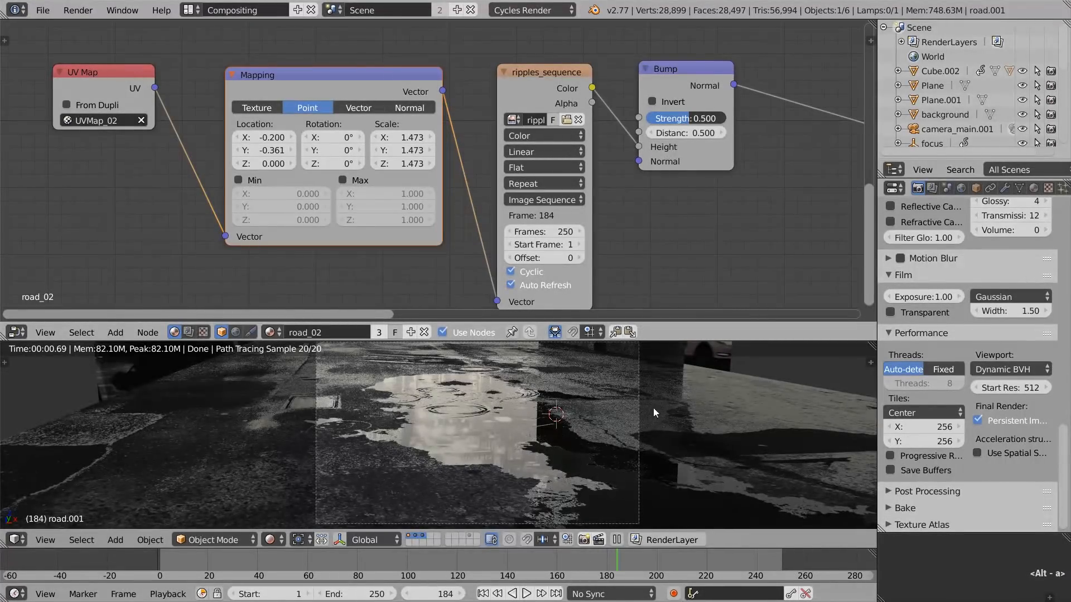